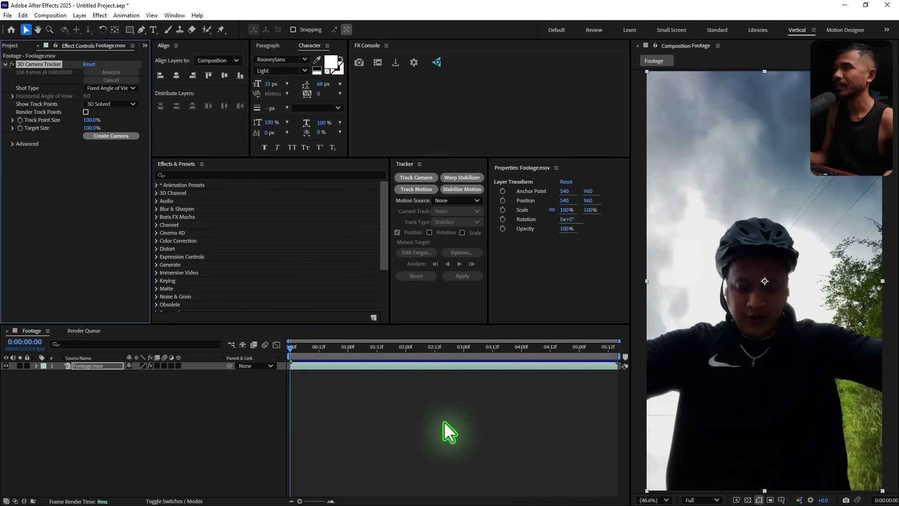
# Scrub through the footage with the 3D Camera Tracker effect selected to examine whether the solve produced track points
pyautogui.moveTo(292, 349); pyautogui.dragTo(499, 384)
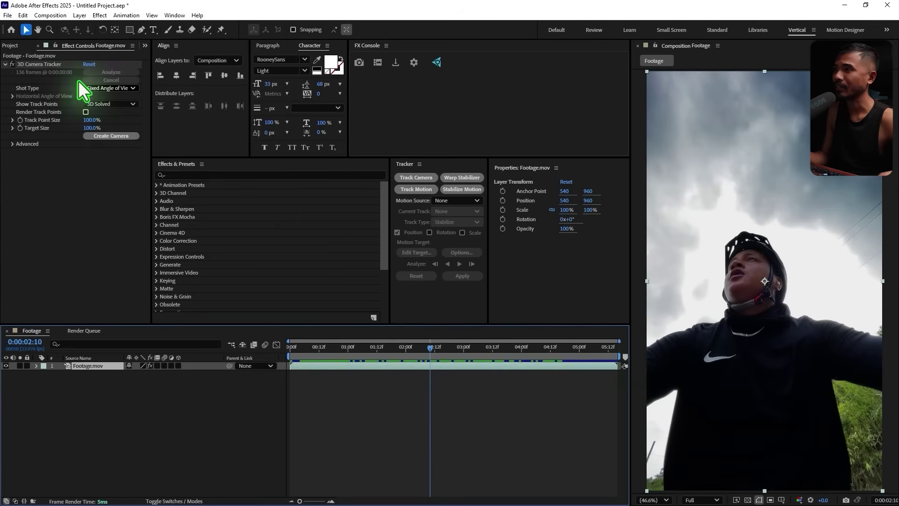
pyautogui.click(39, 64)
pyautogui.moveTo(431, 350); pyautogui.dragTo(291, 388)
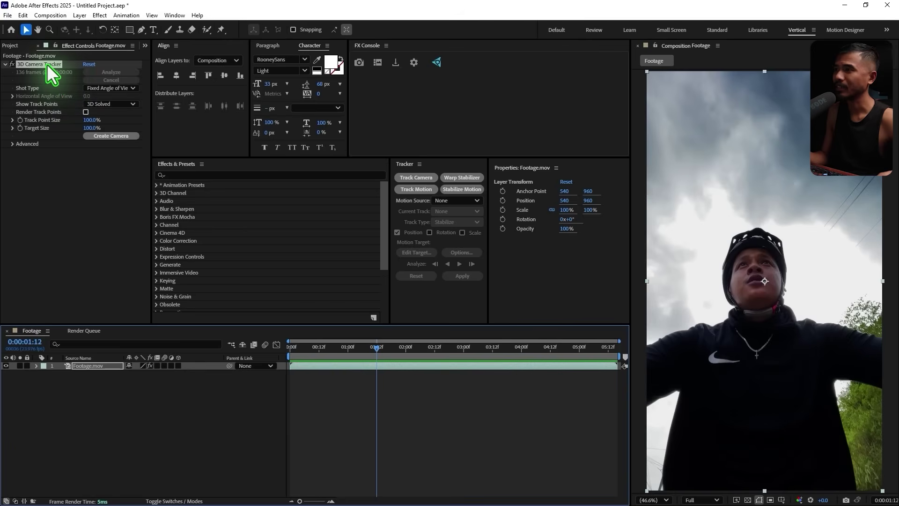
pyautogui.click(47, 63)
pyautogui.moveTo(395, 359); pyautogui.dragTo(414, 356)
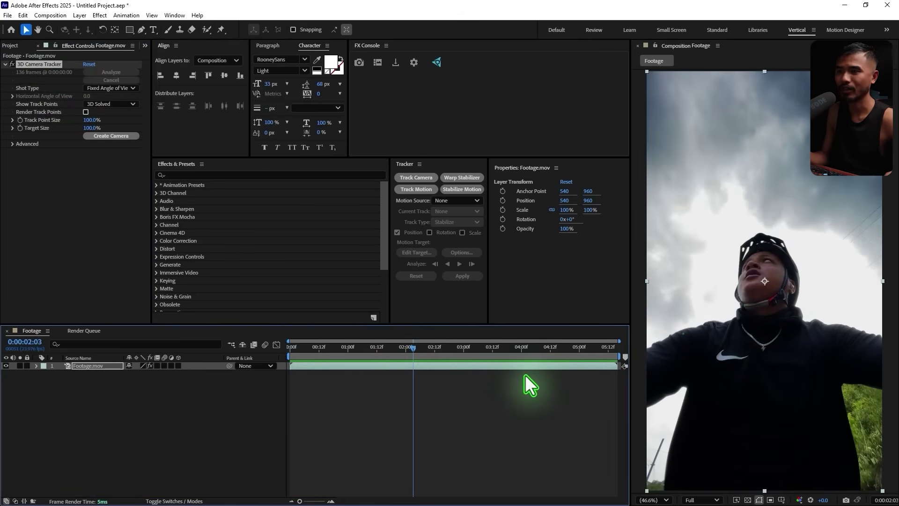
pyautogui.moveTo(447, 349)
pyautogui.mouseDown()
pyautogui.moveTo(533, 358)
pyautogui.moveTo(456, 351)
pyautogui.moveTo(456, 360)
pyautogui.mouseUp()
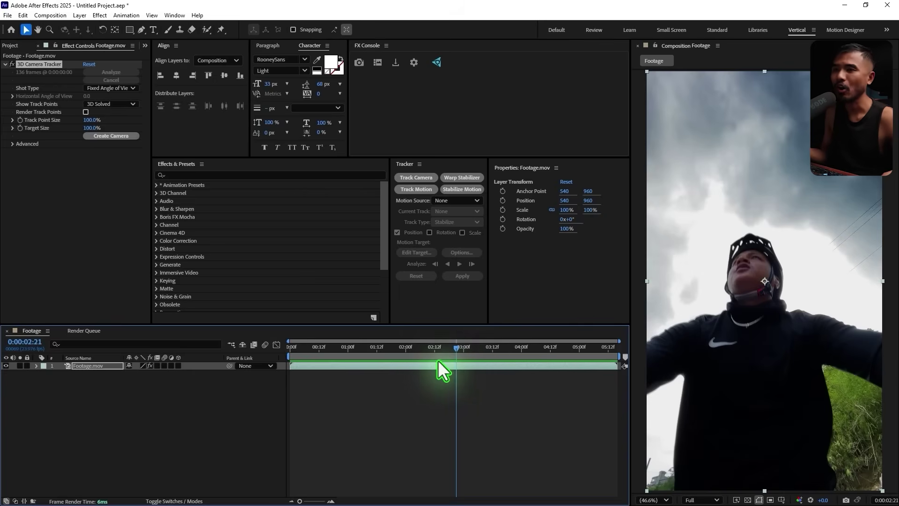
pyautogui.moveTo(469, 349)
pyautogui.mouseDown()
pyautogui.moveTo(597, 367)
pyautogui.moveTo(467, 366)
pyautogui.mouseUp()
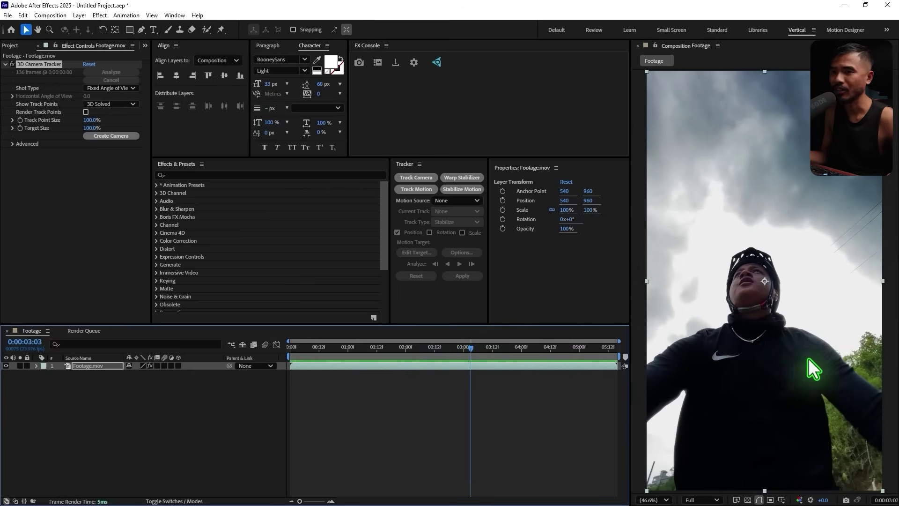
pyautogui.moveTo(477, 352); pyautogui.dragTo(345, 363)
pyautogui.click(452, 354)
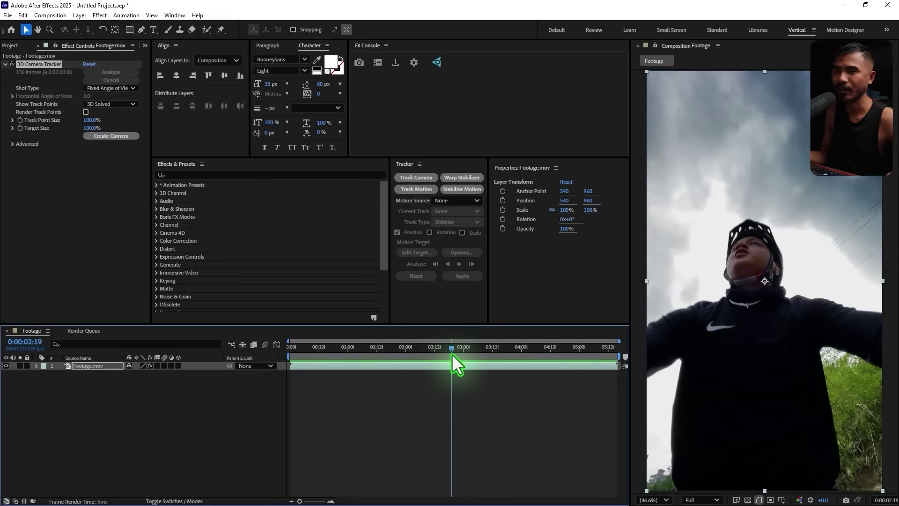
# Delete the 3D Camera Tracker effect from the Footage.mov layer
pyautogui.click(38, 64)
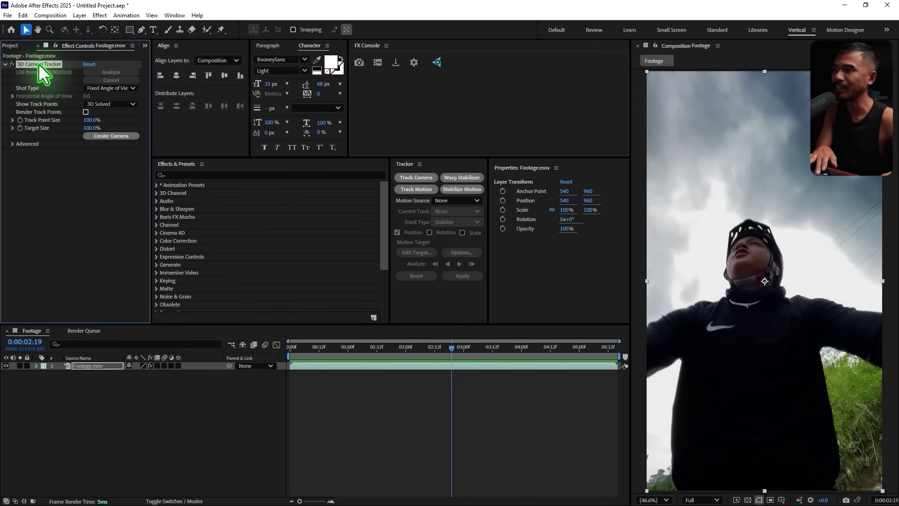
pyautogui.press('Delete')
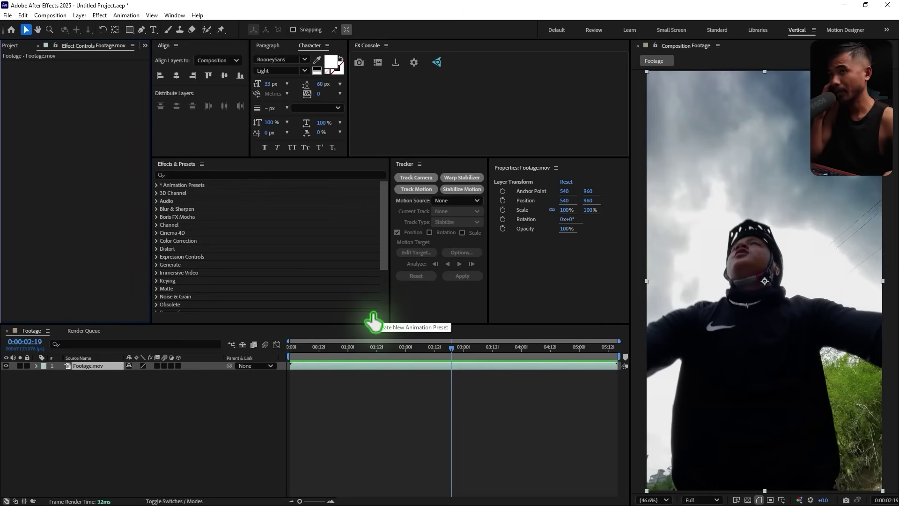
# Start a position motion track on the Footage.mov layer and place its track point on the red chin strap at the first frame
pyautogui.moveTo(438, 354); pyautogui.dragTo(392, 383)
pyautogui.scroll(1, 730, 401)
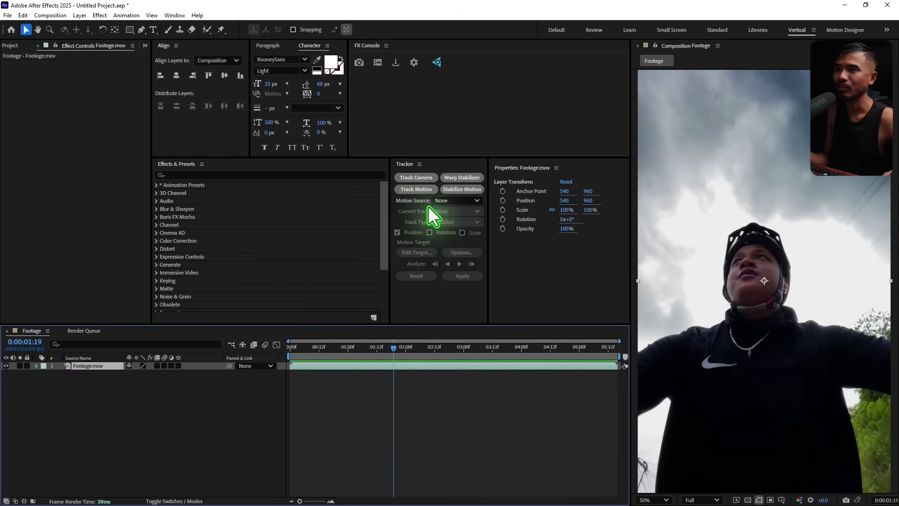
pyautogui.click(415, 190)
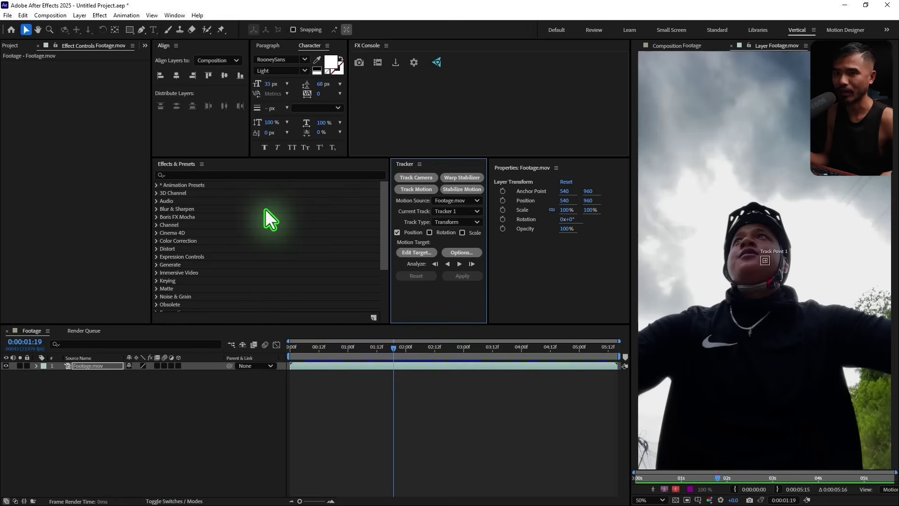
pyautogui.moveTo(772, 273); pyautogui.dragTo(839, 259)
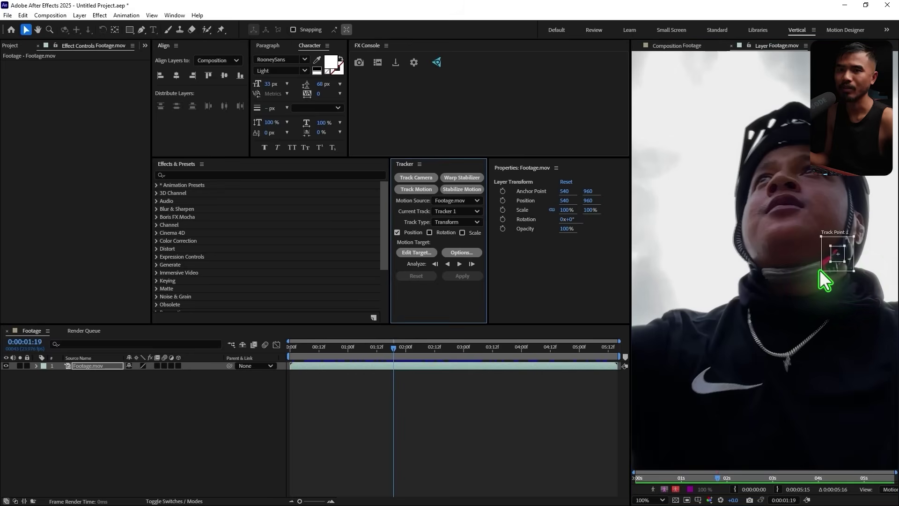
pyautogui.moveTo(392, 353); pyautogui.dragTo(246, 358)
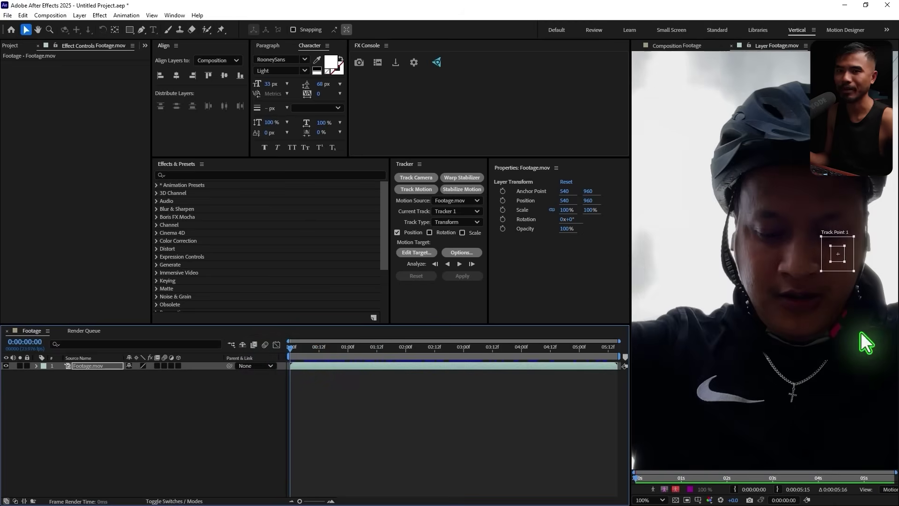
pyautogui.scroll(2, 796, 257)
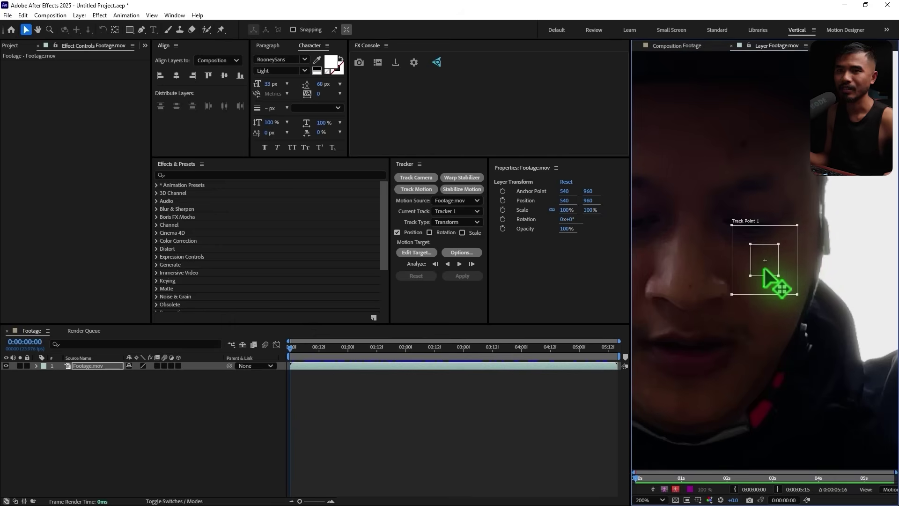
pyautogui.moveTo(765, 268); pyautogui.dragTo(765, 408)
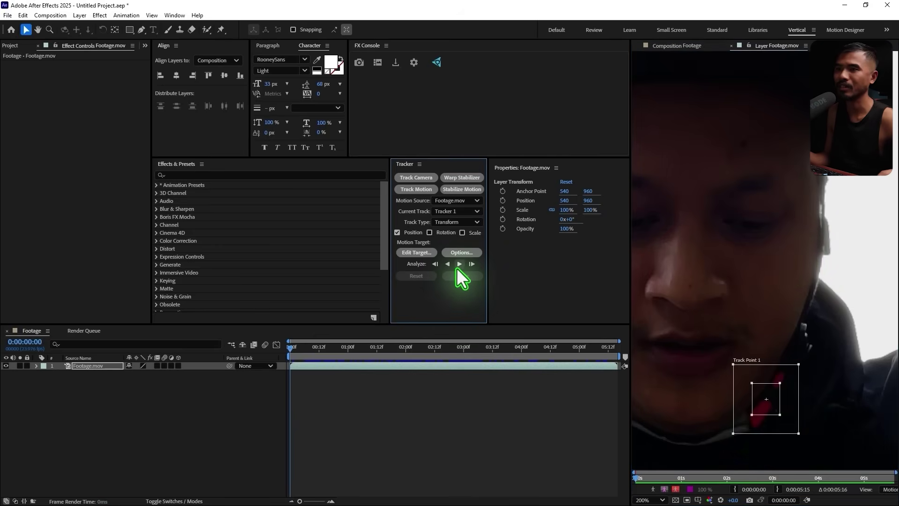
# Try analyzing the track point forward, stop once it drifts off the strap, review the motion path and discard the tracker
pyautogui.click(459, 264)
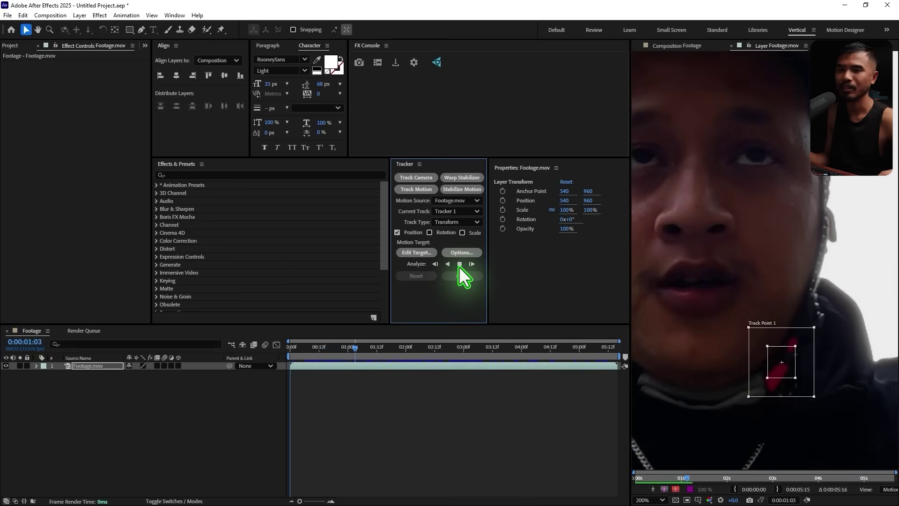
pyautogui.click(459, 264)
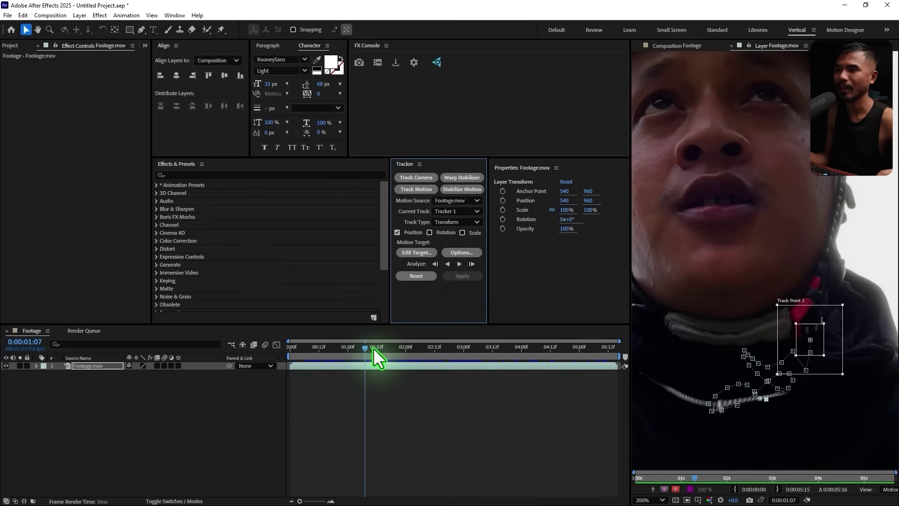
pyautogui.moveTo(373, 347); pyautogui.dragTo(335, 381)
pyautogui.scroll(-2, 740, 314)
pyautogui.click(422, 350)
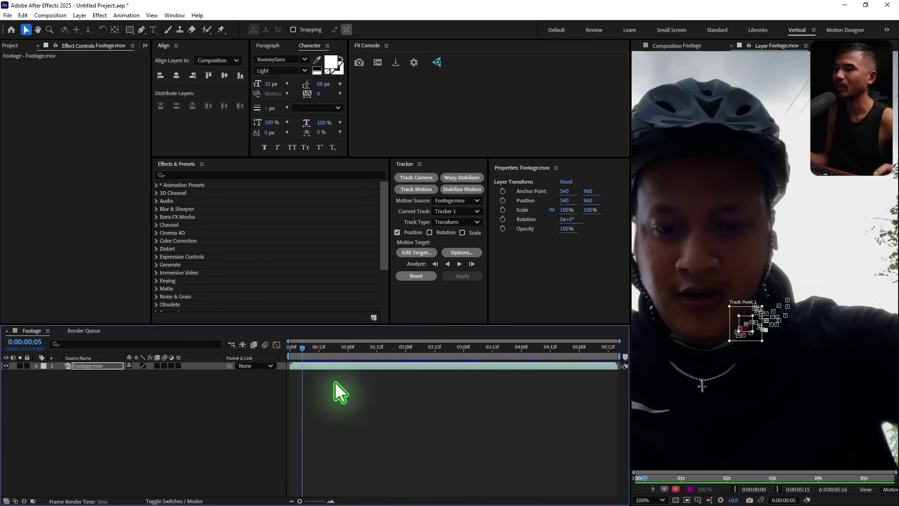
pyautogui.click(439, 376)
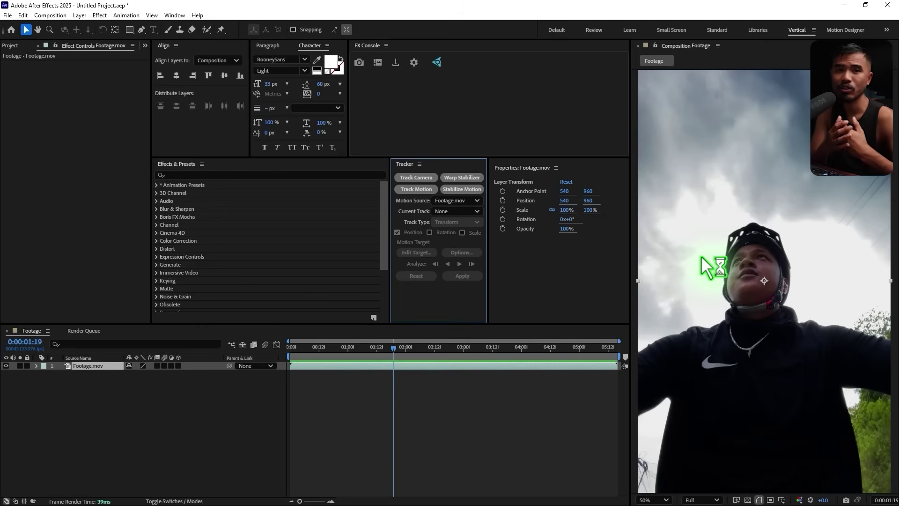
# Apply the Mocha AE effect to the Footage.mov layer and launch Mocha from the first frame
pyautogui.click(230, 417)
pyautogui.click(90, 365)
pyautogui.hotkey('ctrl', 'space')
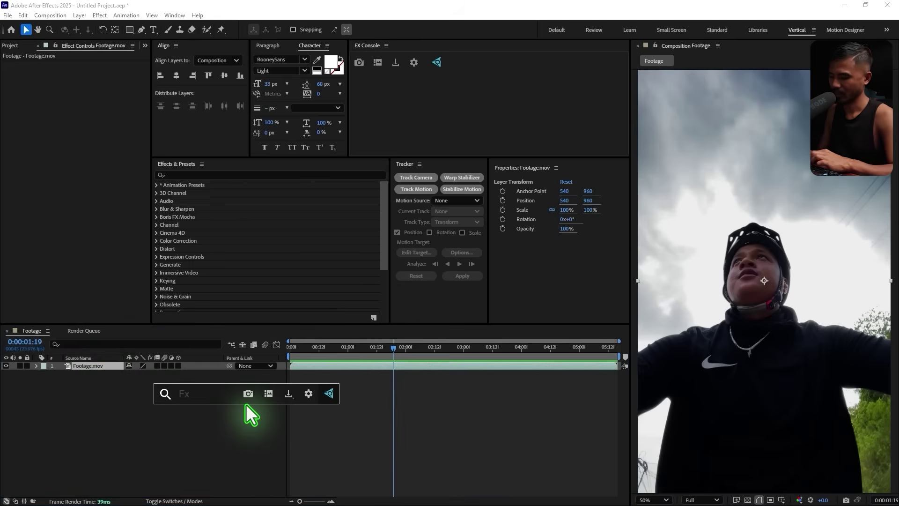
pyautogui.write('moch')
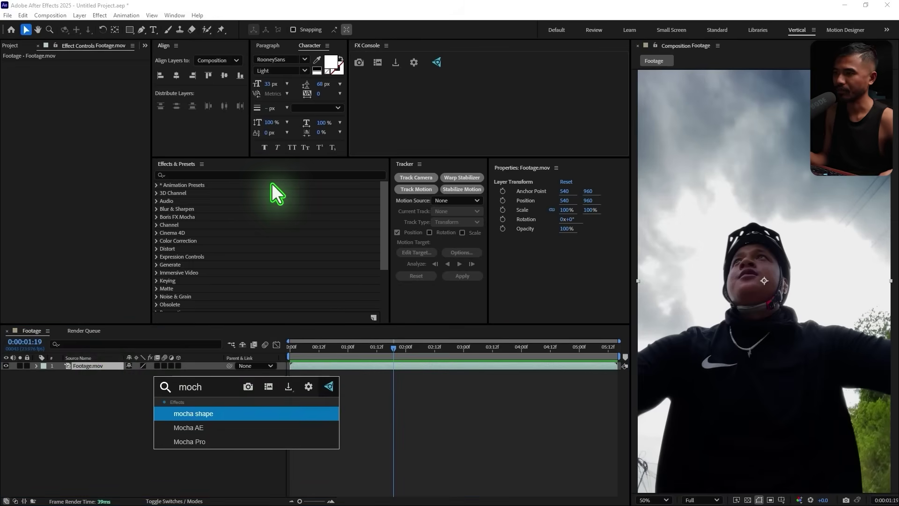
pyautogui.click(219, 428)
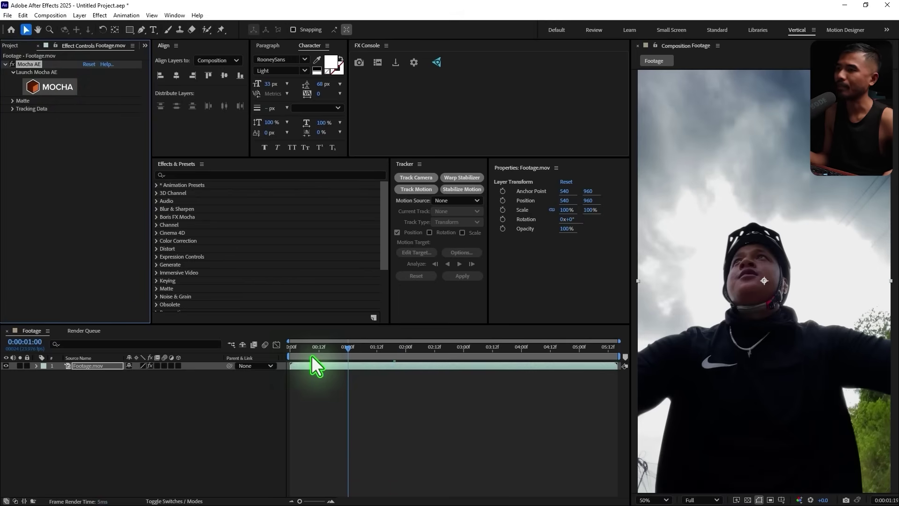
pyautogui.press('Home')
pyautogui.click(44, 88)
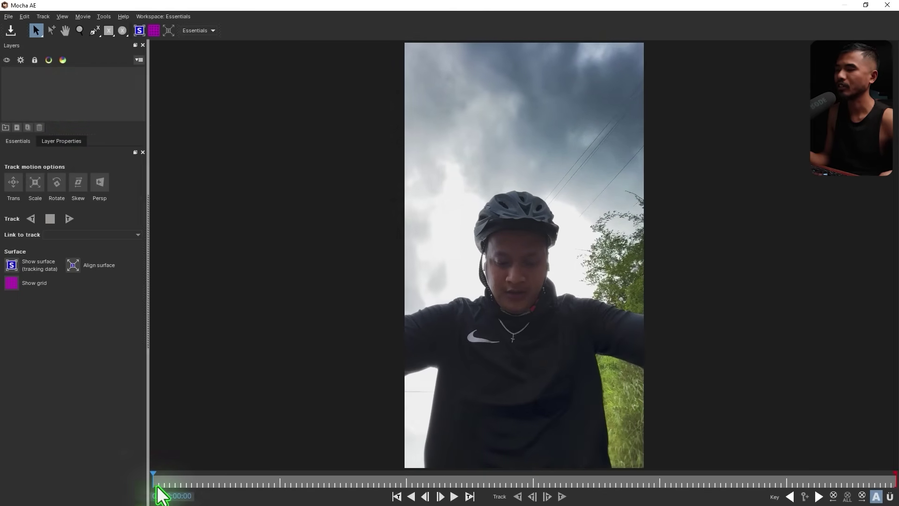
# Draw a closed spline around the cyclist's face, from the helmet edge down to the chin, on the first frame
pyautogui.click(82, 32)
pyautogui.click(91, 34)
pyautogui.click(97, 46)
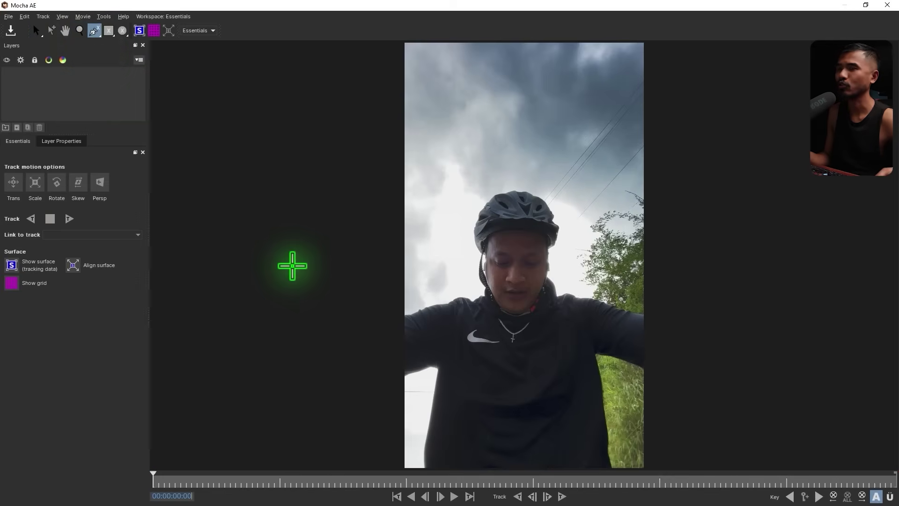
pyautogui.click(505, 228)
pyautogui.click(537, 228)
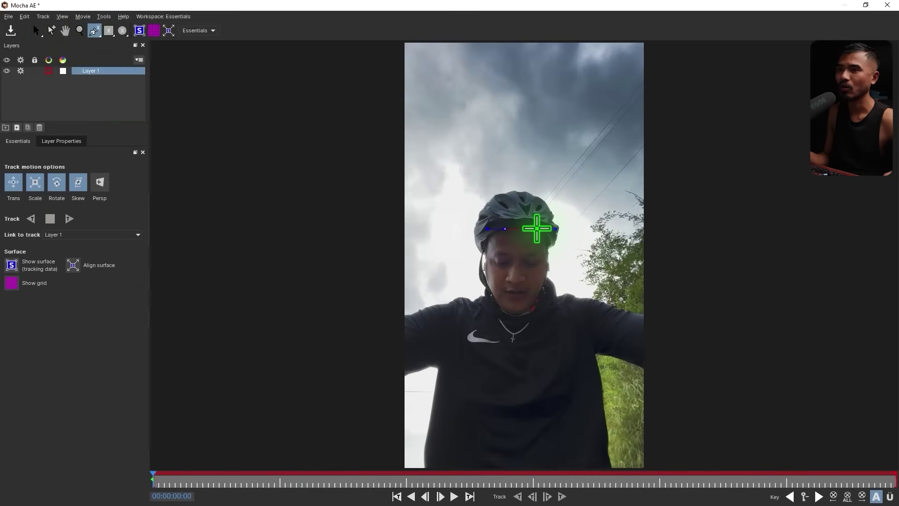
pyautogui.click(545, 240)
pyautogui.click(547, 269)
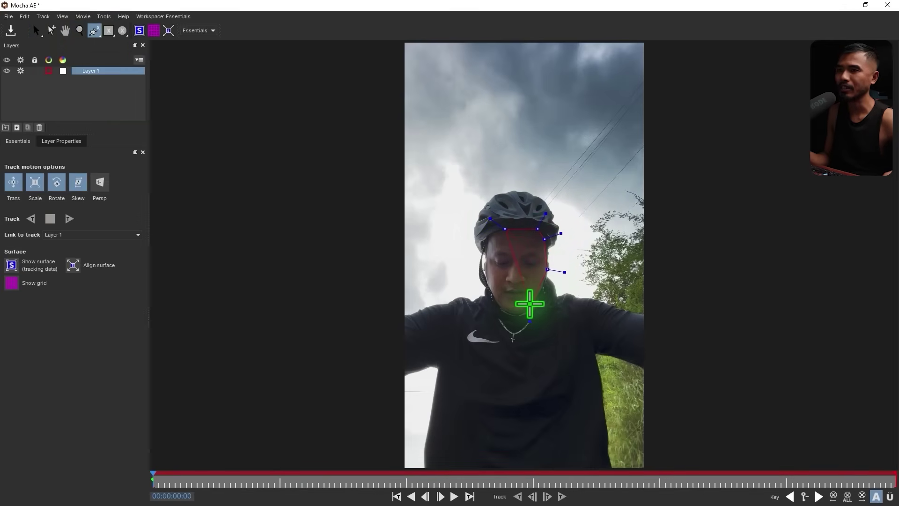
pyautogui.click(532, 305)
pyautogui.click(518, 312)
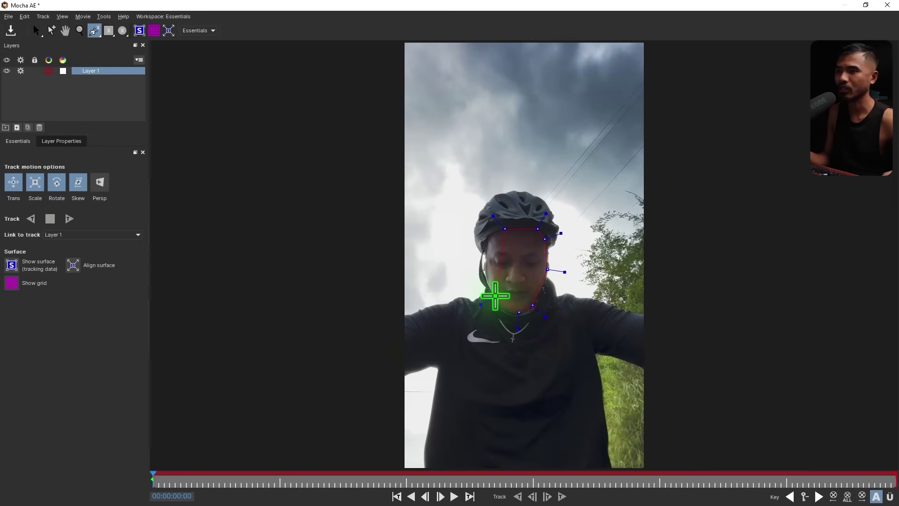
pyautogui.click(496, 296)
pyautogui.click(488, 278)
pyautogui.click(488, 257)
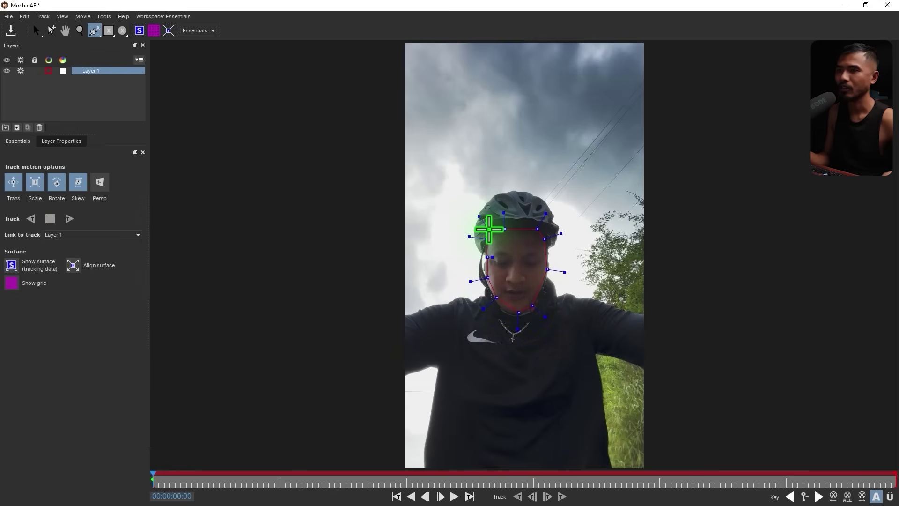
pyautogui.click(489, 229)
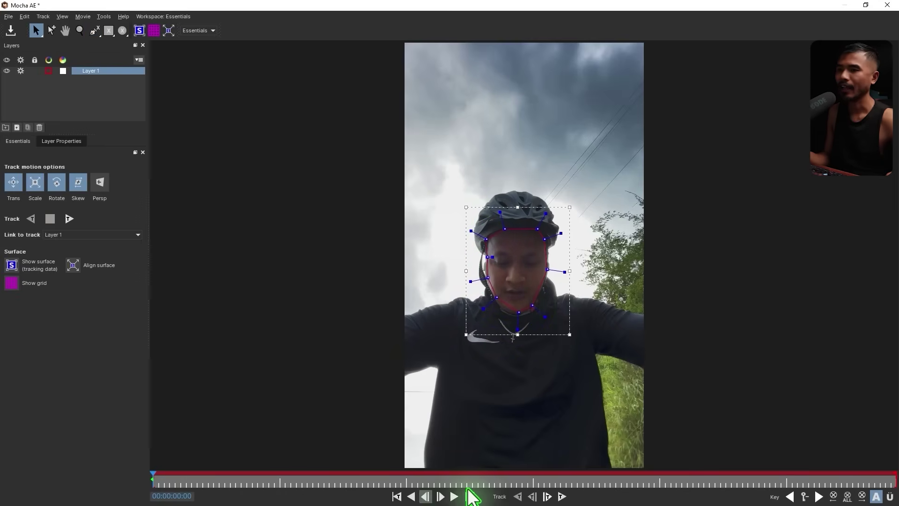
# Track the face spline forward through the whole clip, then go back to the Mocha AE effect on the Footage.mov layer
pyautogui.click(561, 496)
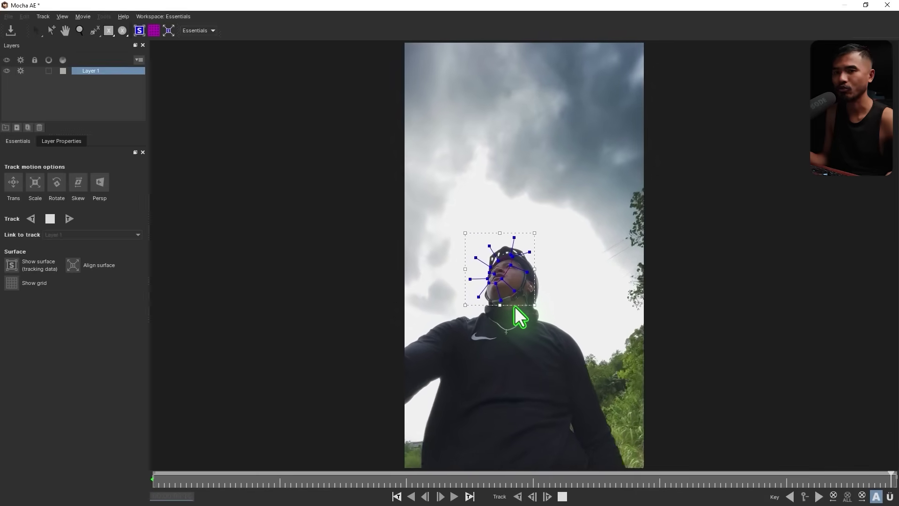
pyautogui.moveTo(893, 478); pyautogui.dragTo(150, 496)
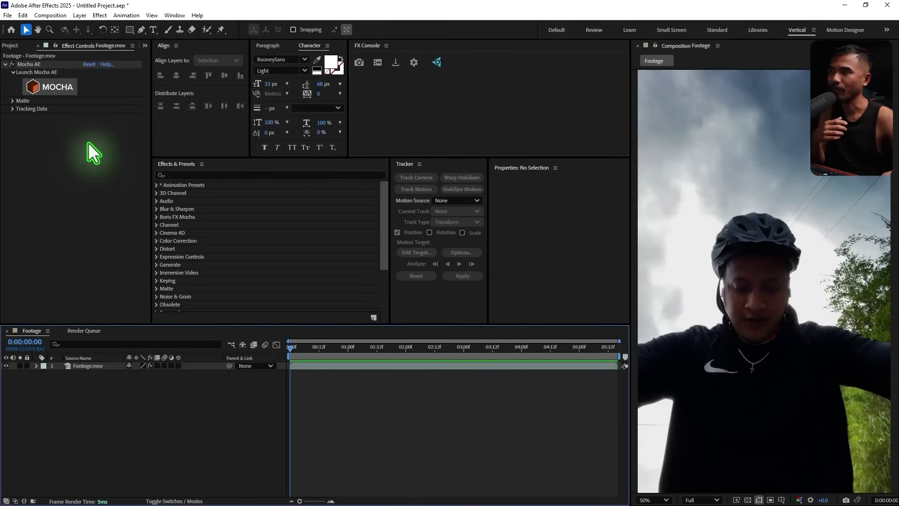
pyautogui.click(35, 64)
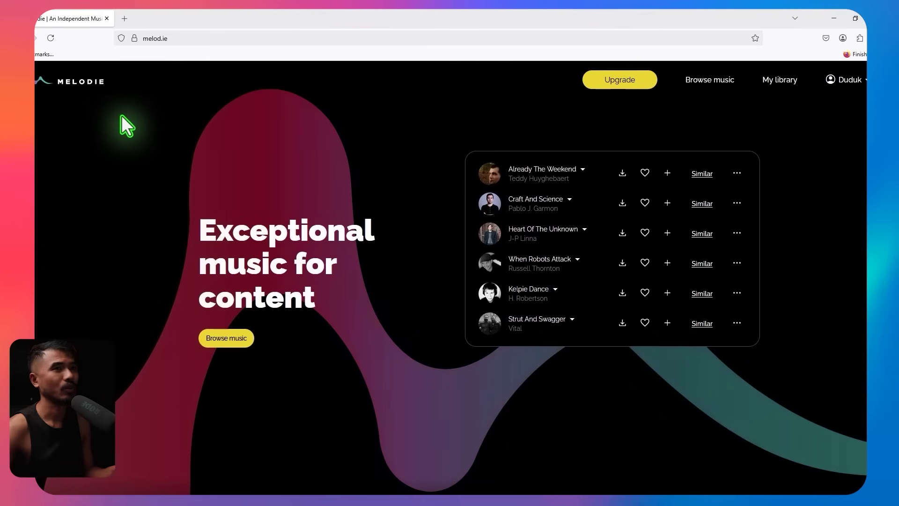
# Browse Melodie's music catalogue, search for "Hip hop sports trailer soundtrack" and look through the track results
pyautogui.click(692, 80)
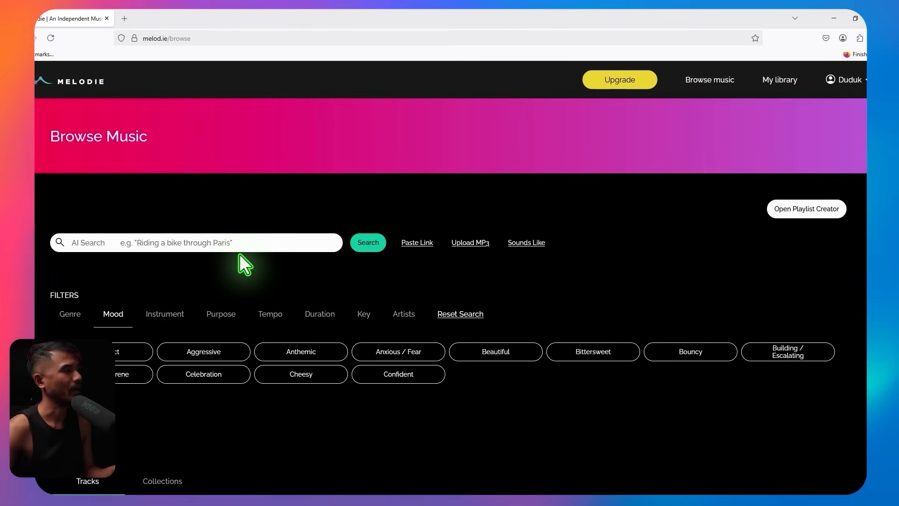
pyautogui.click(258, 243)
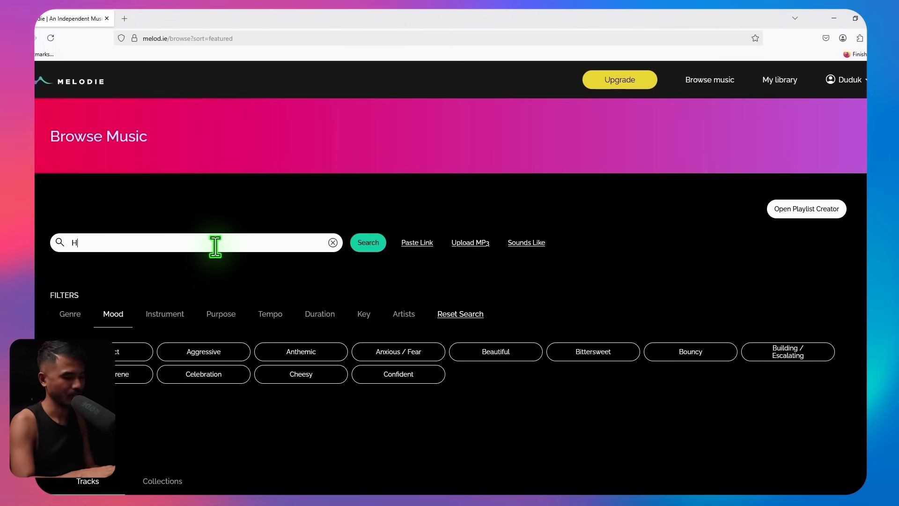
pyautogui.write('Hip hop ')
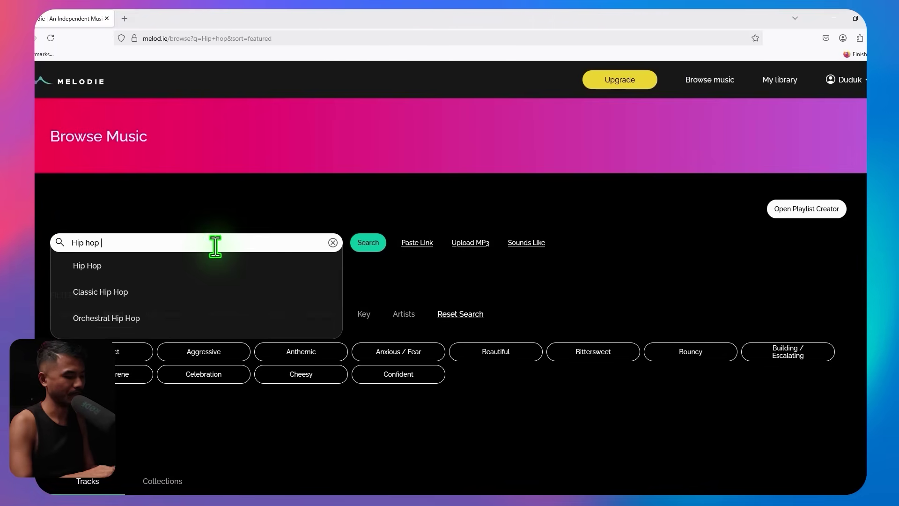
pyautogui.write('sports tra')
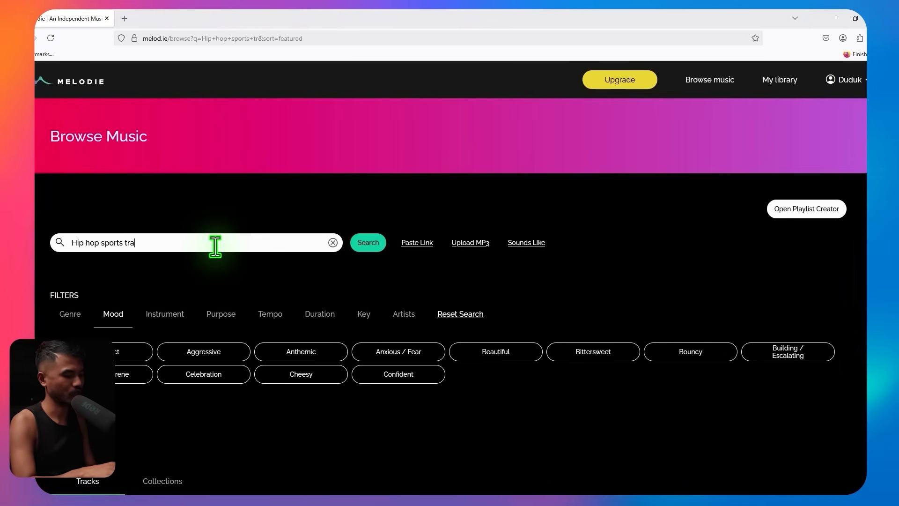
pyautogui.write('iler soun')
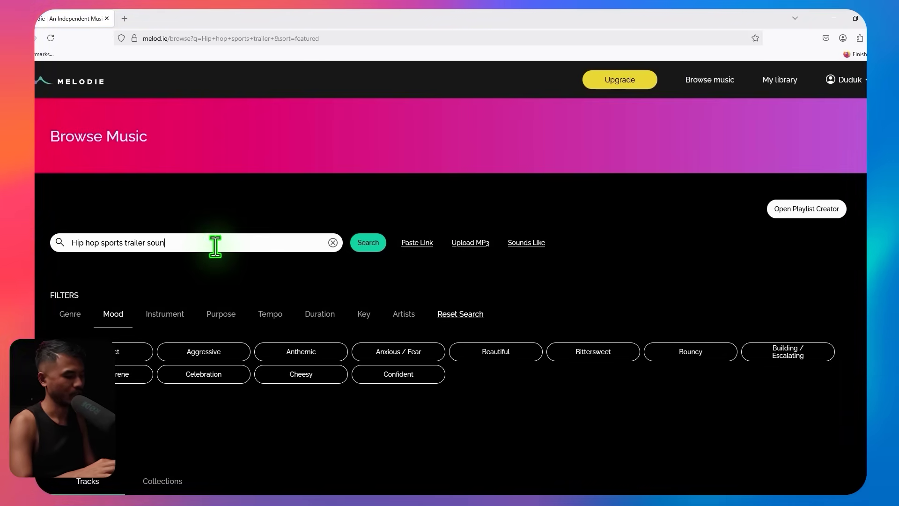
pyautogui.write('dtrack')
pyautogui.scroll(-8, 215, 246)
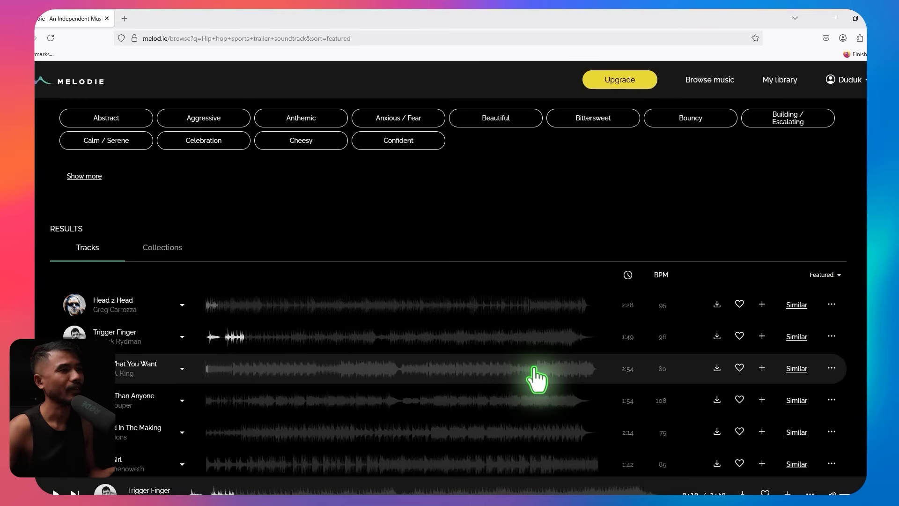
# Clear the previous query and search the music catalogue for "Cinematic trailer soundtrack"
pyautogui.scroll(5, 538, 378)
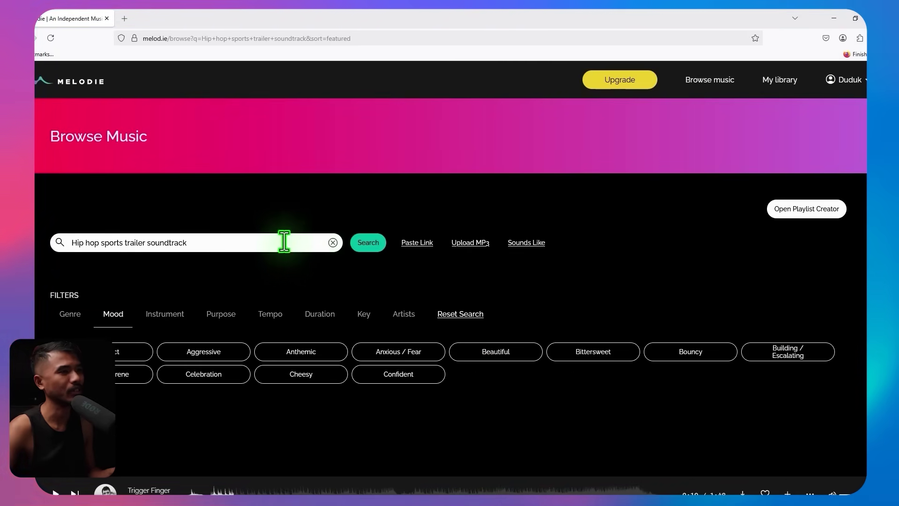
pyautogui.click(333, 242)
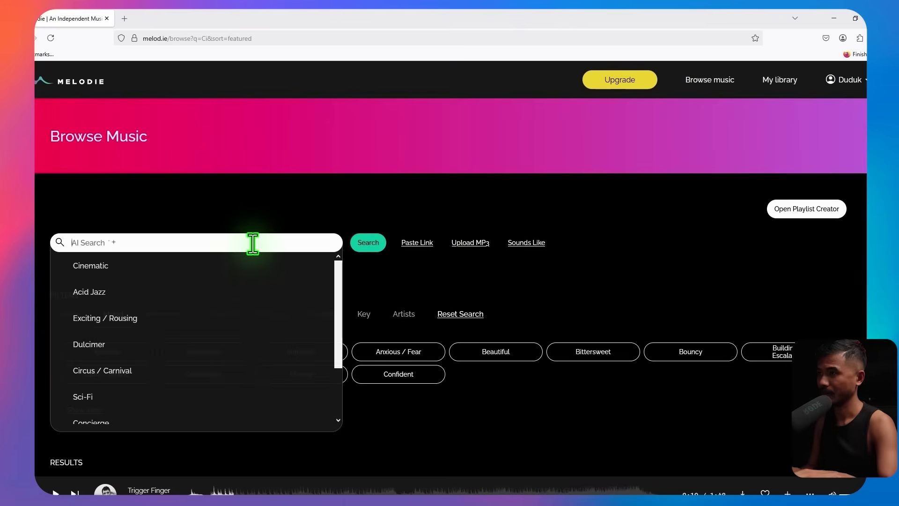
pyautogui.press('Return')
pyautogui.write('Cinem')
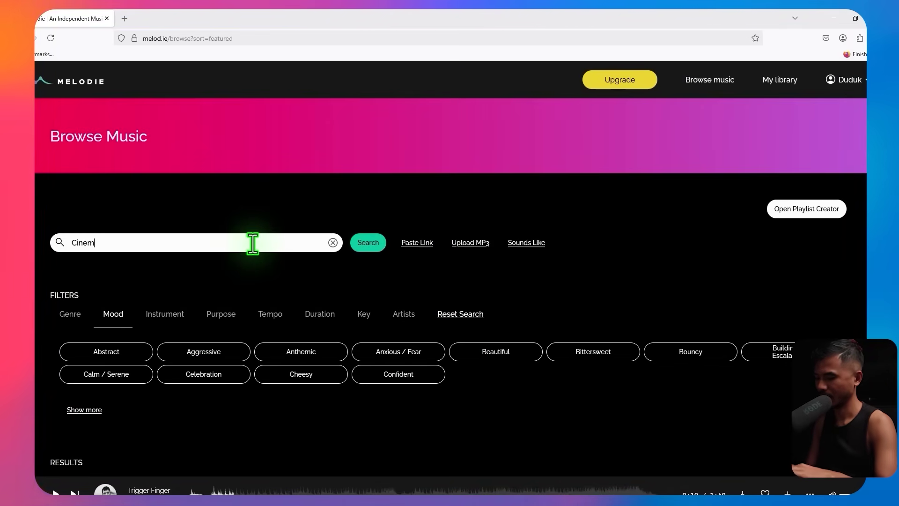
pyautogui.write('atic tra')
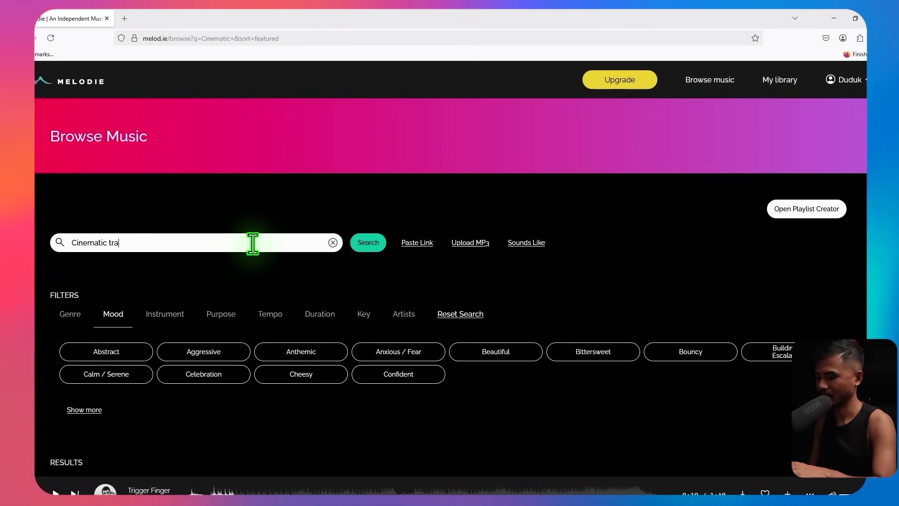
pyautogui.write('iler soundtrack')
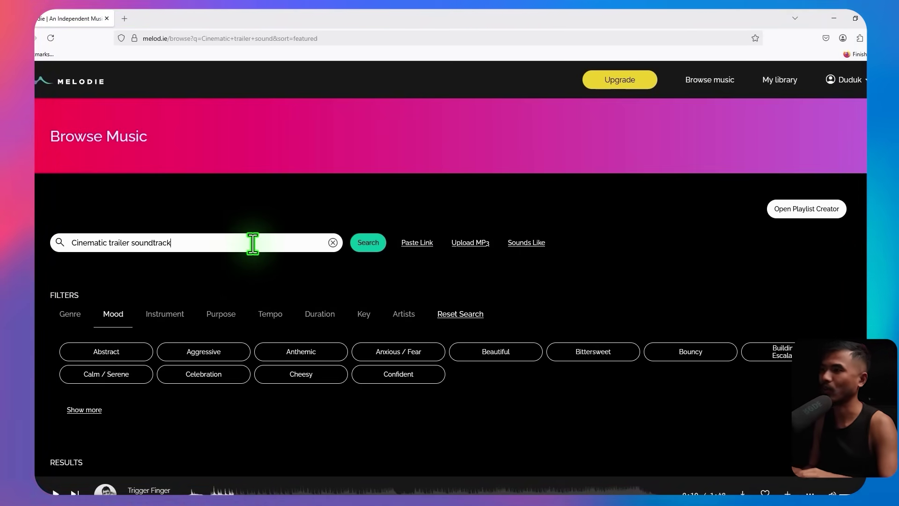
pyautogui.press('Return')
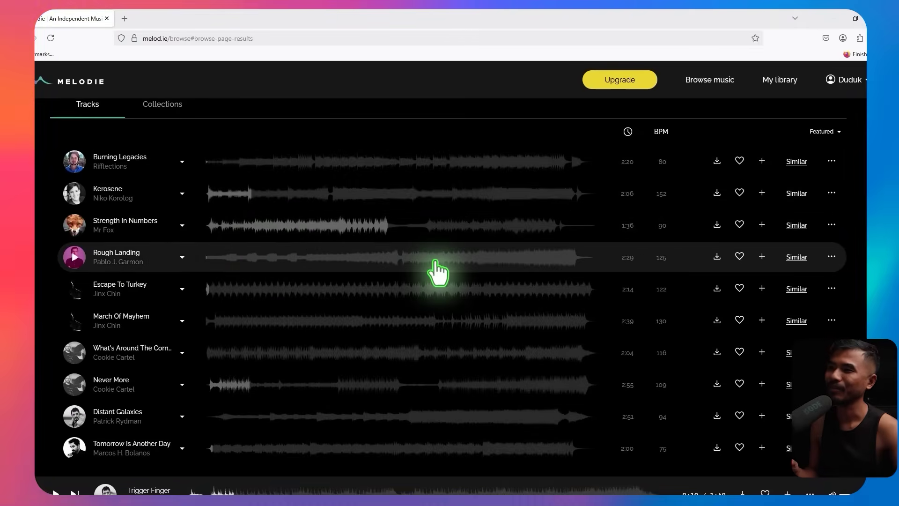
# Preview the tracks Kerosene and Strength In Numbers, and find tracks similar to Strength In Numbers
pyautogui.scroll(5, 248, 435)
pyautogui.scroll(-2, 239, 412)
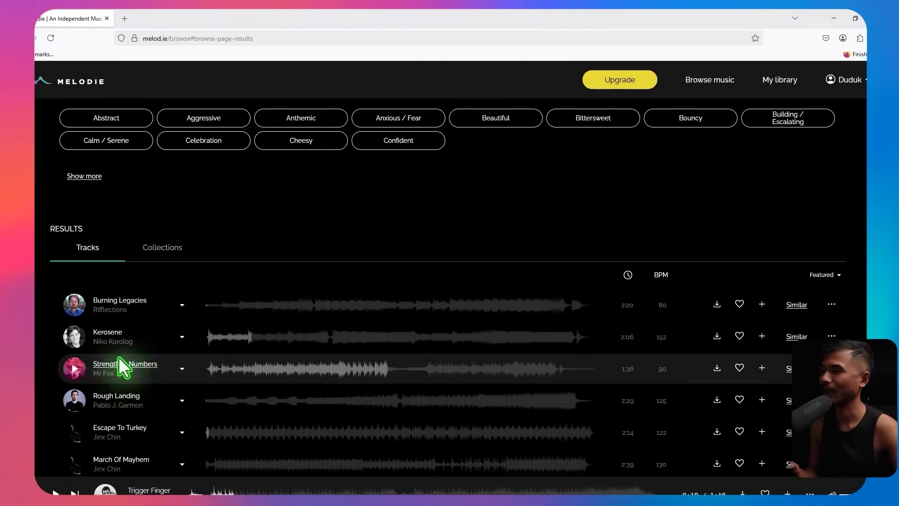
pyautogui.click(73, 343)
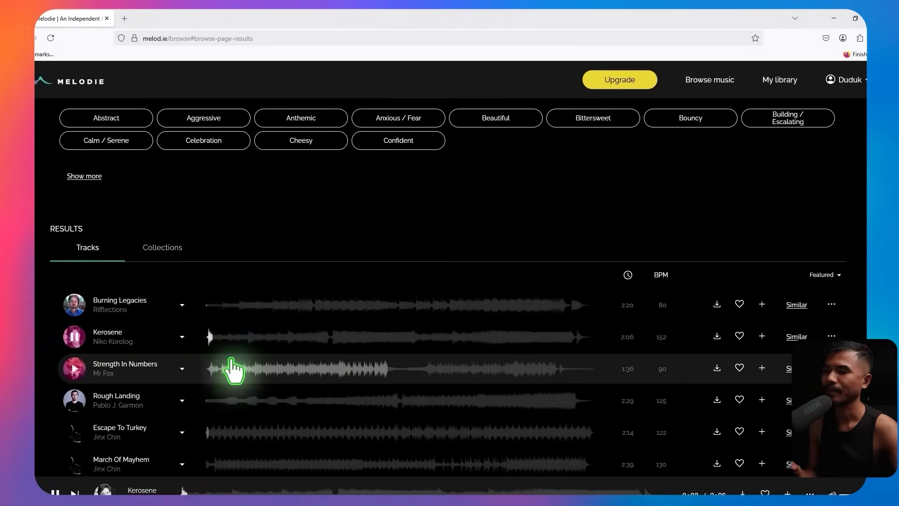
pyautogui.click(240, 340)
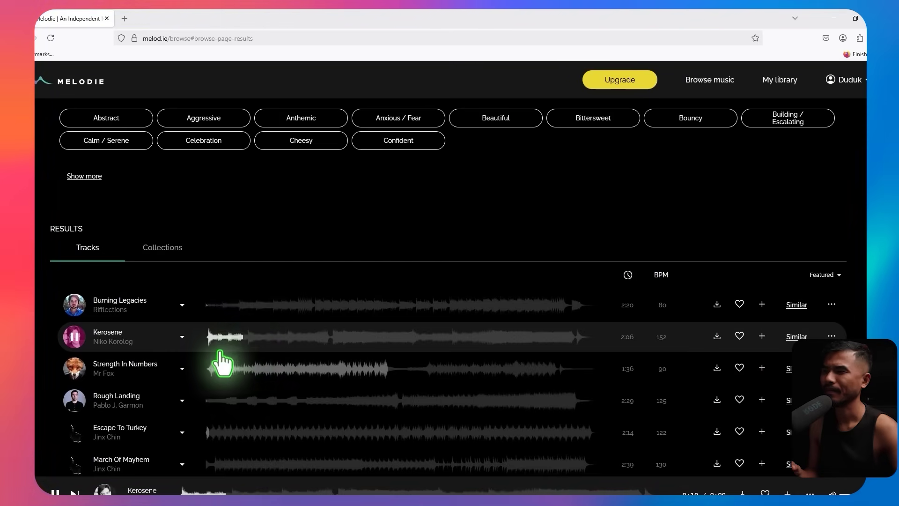
pyautogui.click(74, 369)
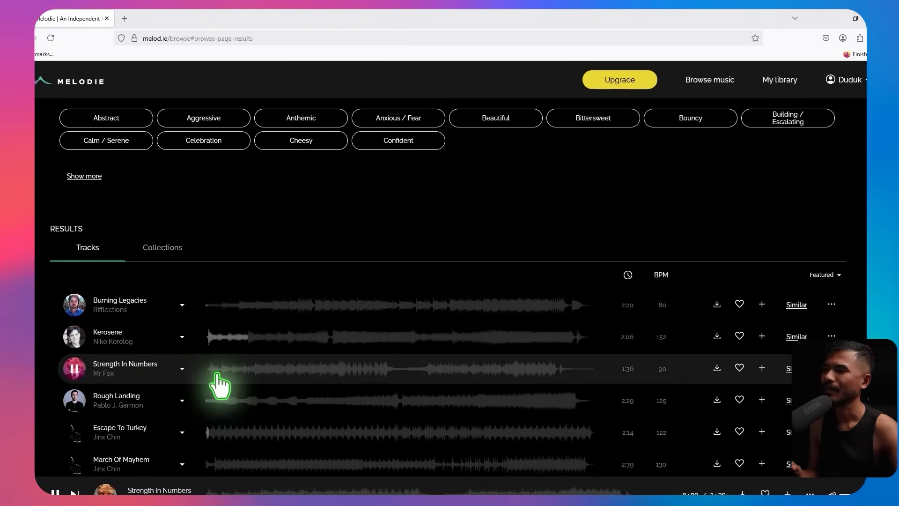
pyautogui.click(74, 368)
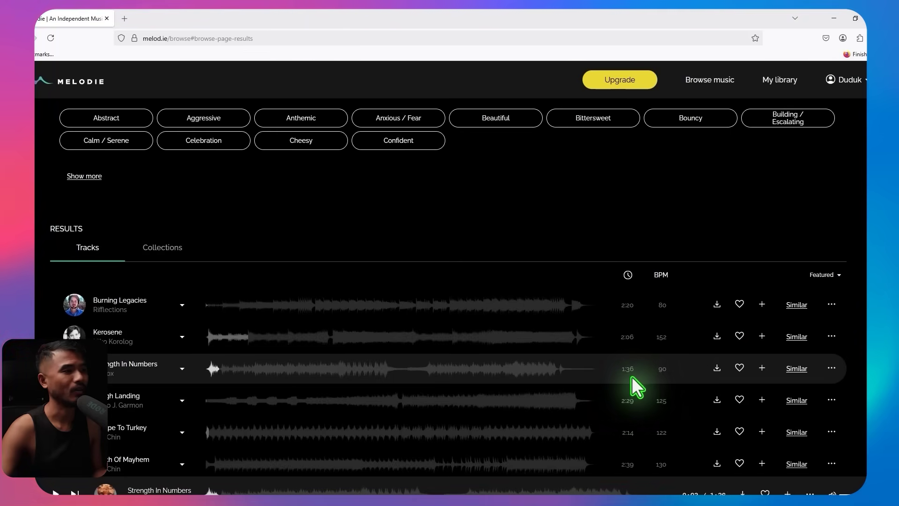
pyautogui.click(801, 370)
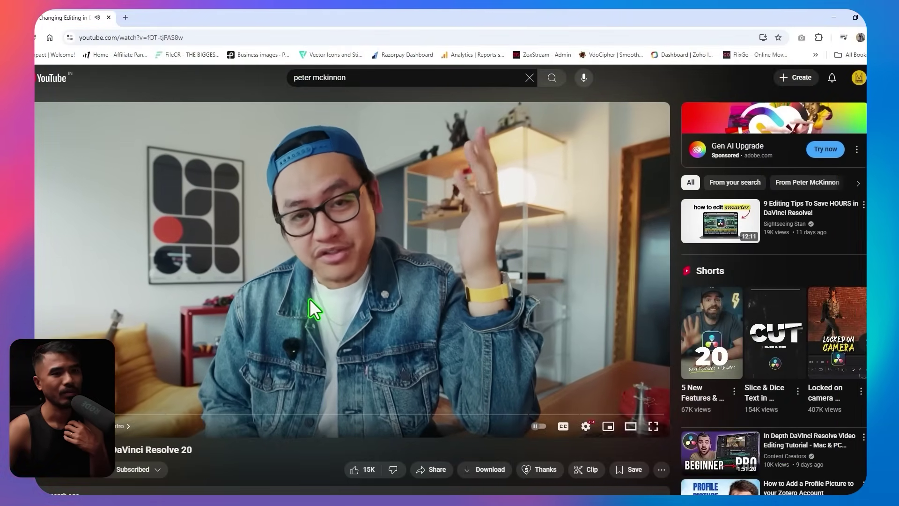
# Pause the DaVinci Resolve 20 video on YouTube, copy its web address and return to the Melodie browser window
pyautogui.click(238, 283)
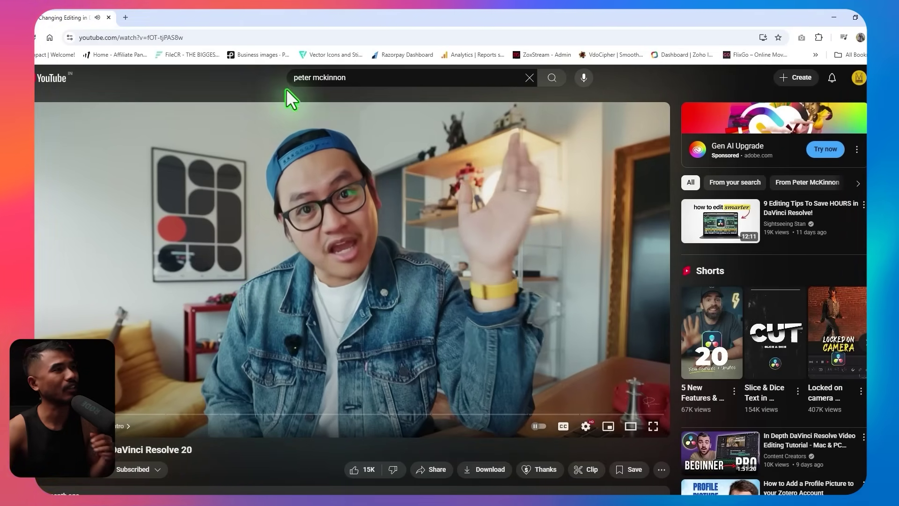
pyautogui.click(223, 38)
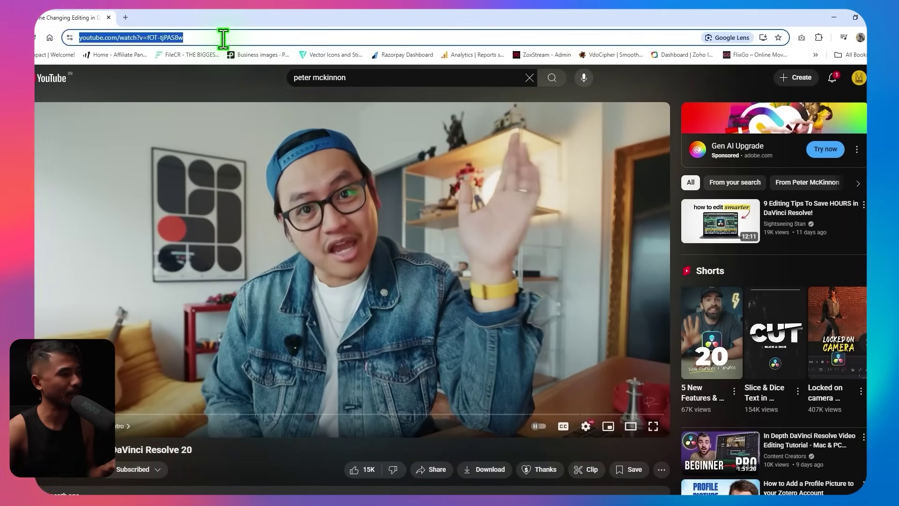
pyautogui.click(832, 17)
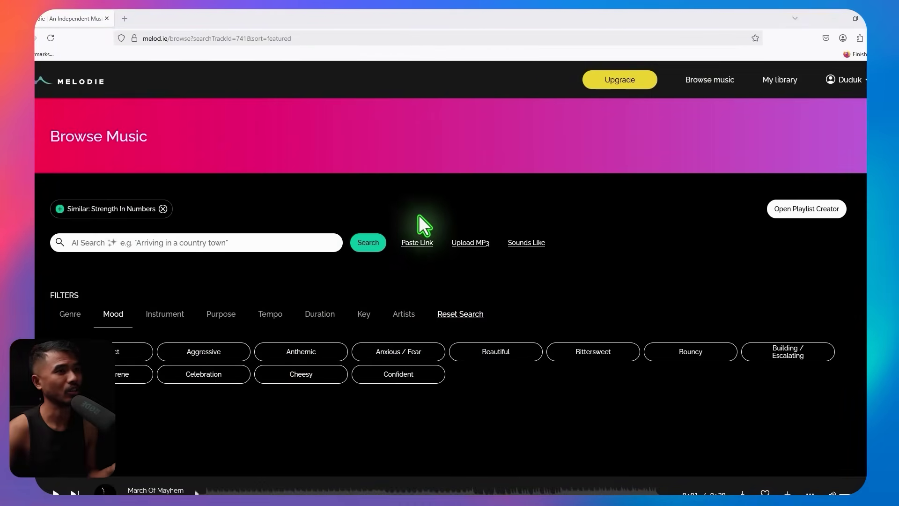
# Find tracks similar to the copied YouTube link and preview one of the matches
pyautogui.click(416, 243)
pyautogui.hotkey('ctrl', 'v')
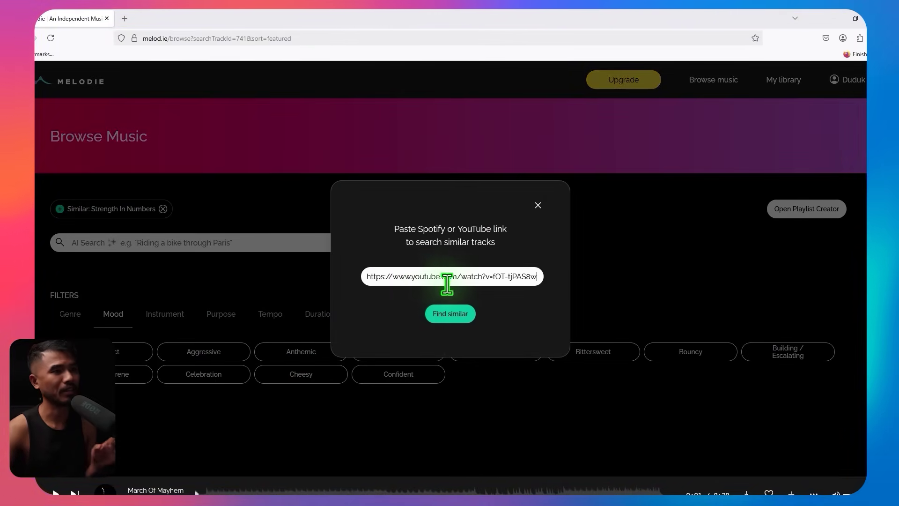
pyautogui.click(450, 315)
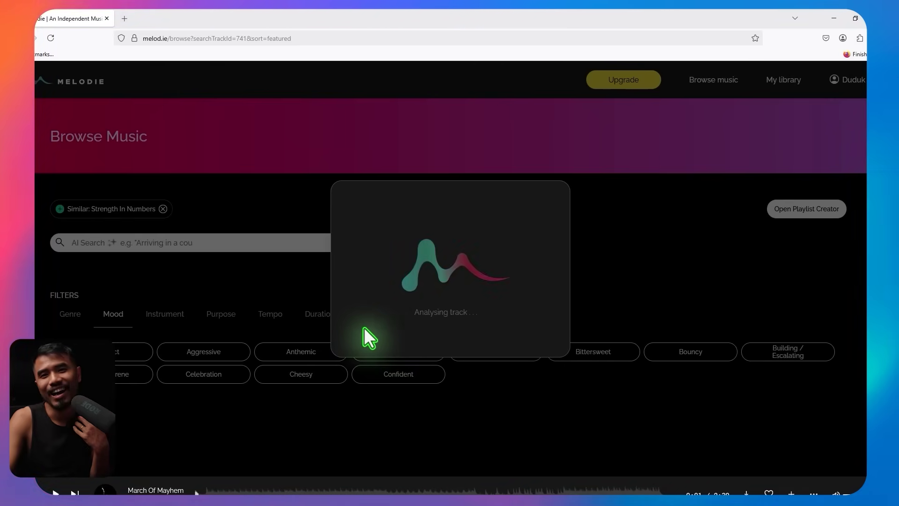
pyautogui.click(73, 201)
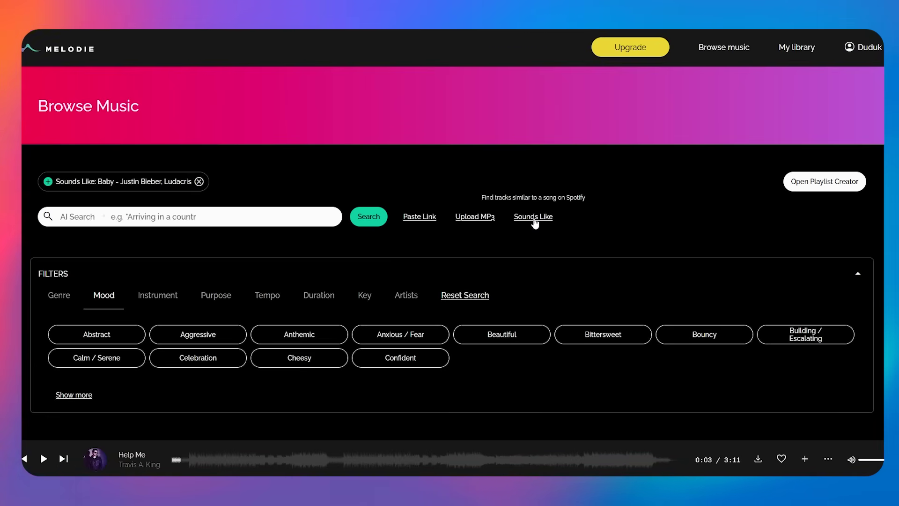
# Search Sounds Like for "Justin Bi", choose Let Me Love You by DJ Snake and Justin Bieber, and preview the first match
pyautogui.click(533, 218)
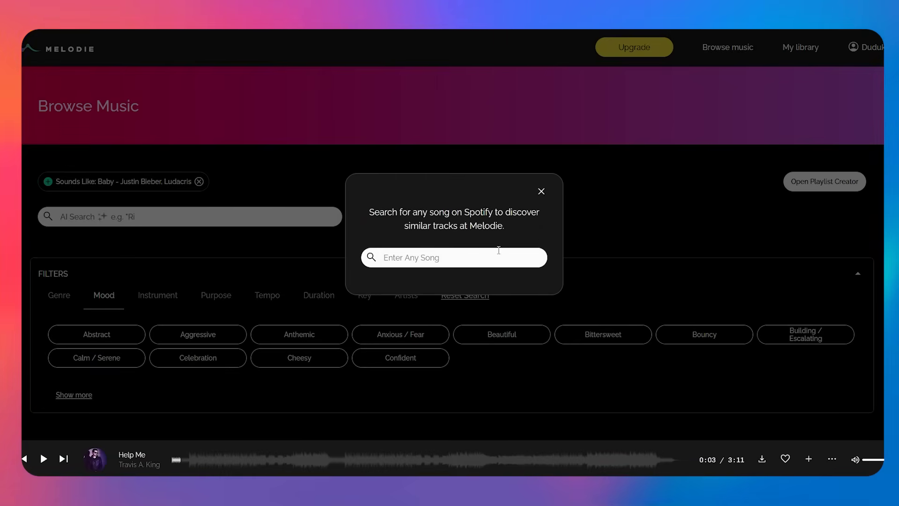
pyautogui.click(455, 257)
pyautogui.write('J')
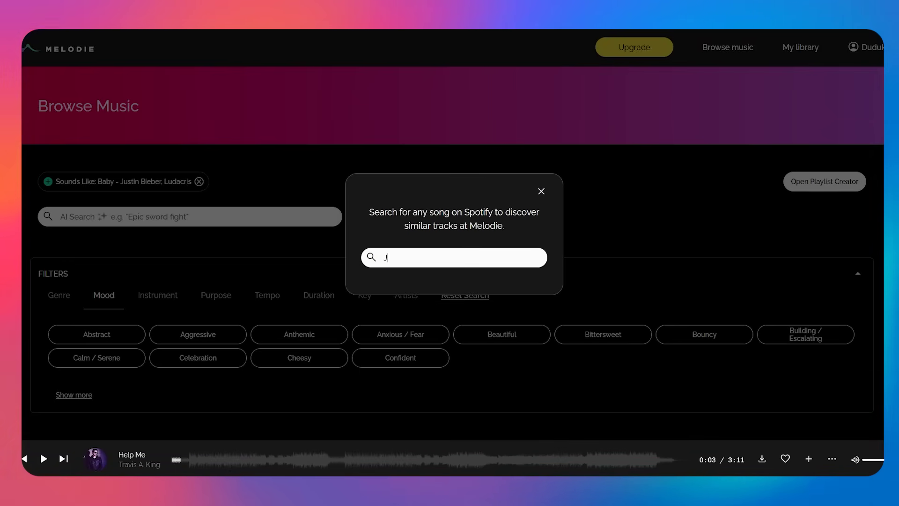
pyautogui.write('ustin Bi')
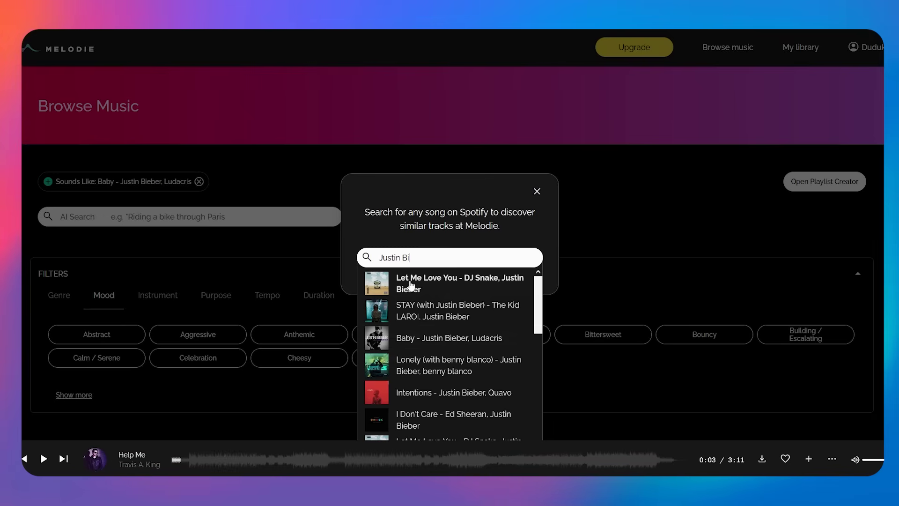
pyautogui.click(410, 283)
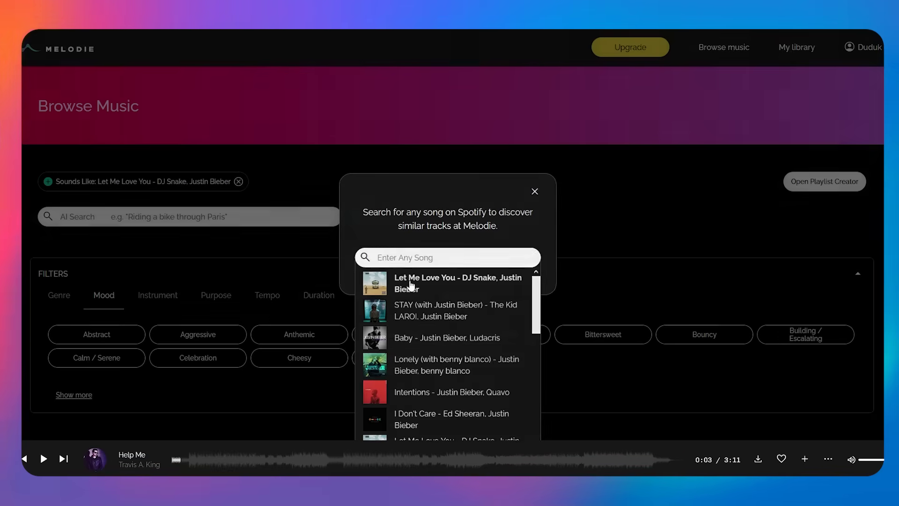
pyautogui.scroll(-5, 411, 285)
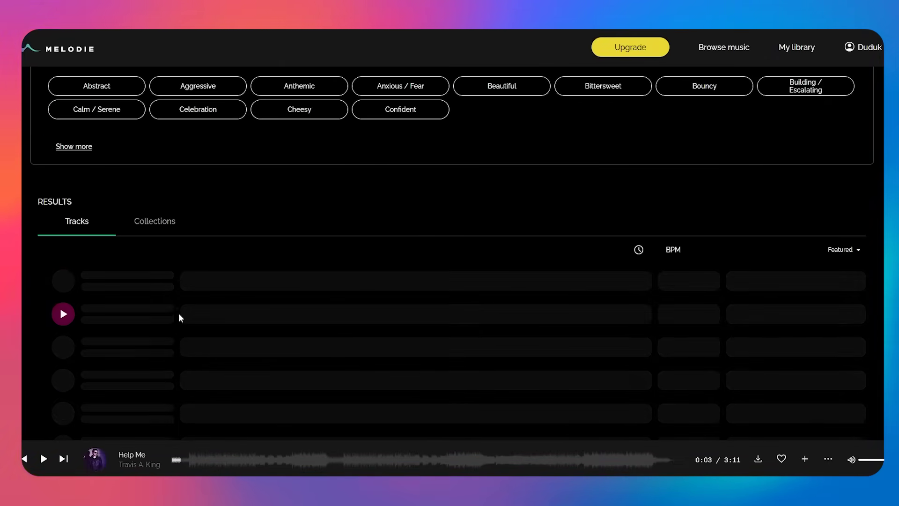
pyautogui.click(66, 283)
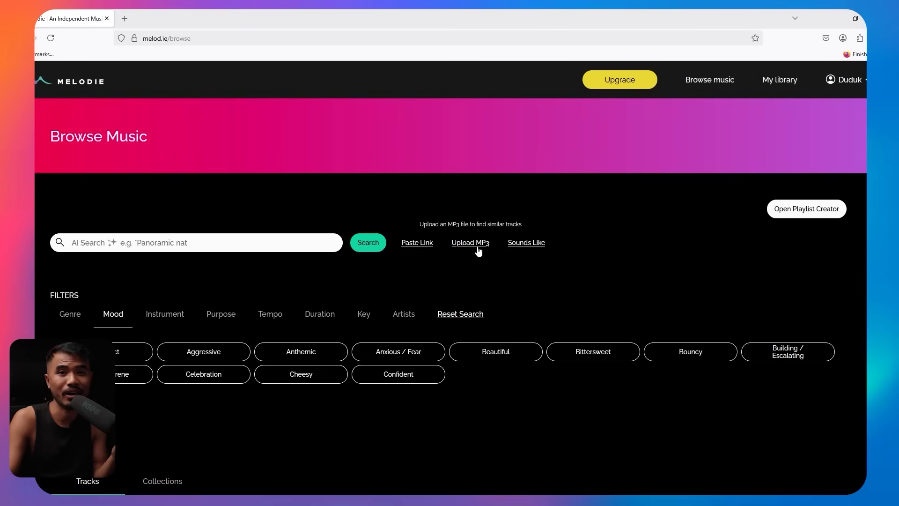
# Upload the Reasons MP3 from the desktop's music folder to find similar tracks, and preview the first match
pyautogui.click(467, 243)
pyautogui.click(476, 249)
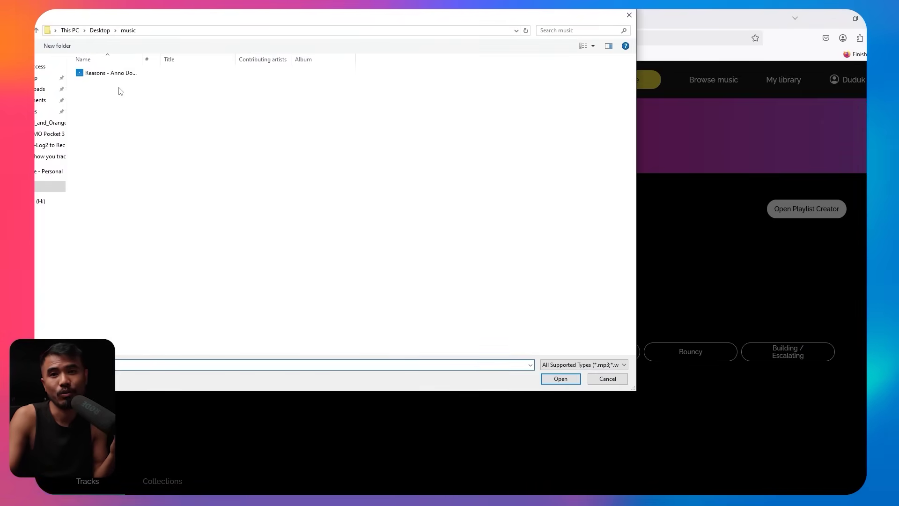
pyautogui.click(115, 74)
pyautogui.click(560, 378)
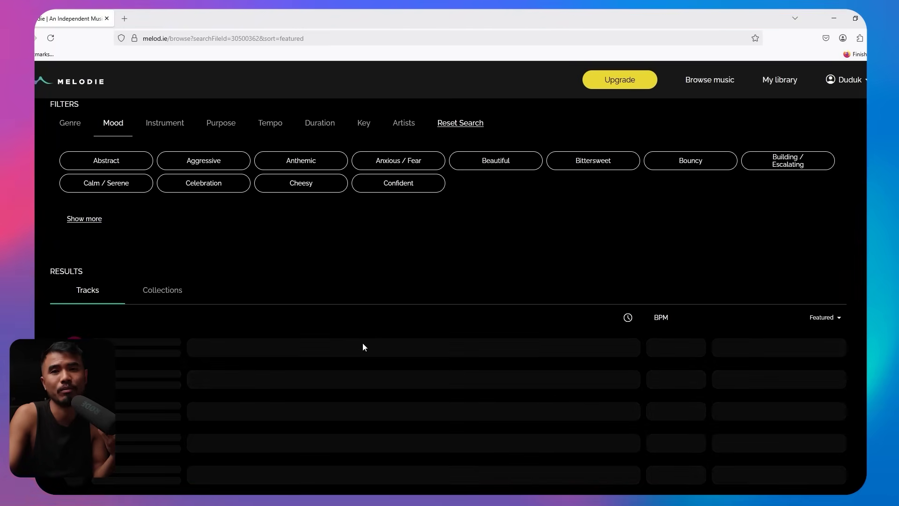
pyautogui.scroll(-1, 308, 367)
pyautogui.click(74, 300)
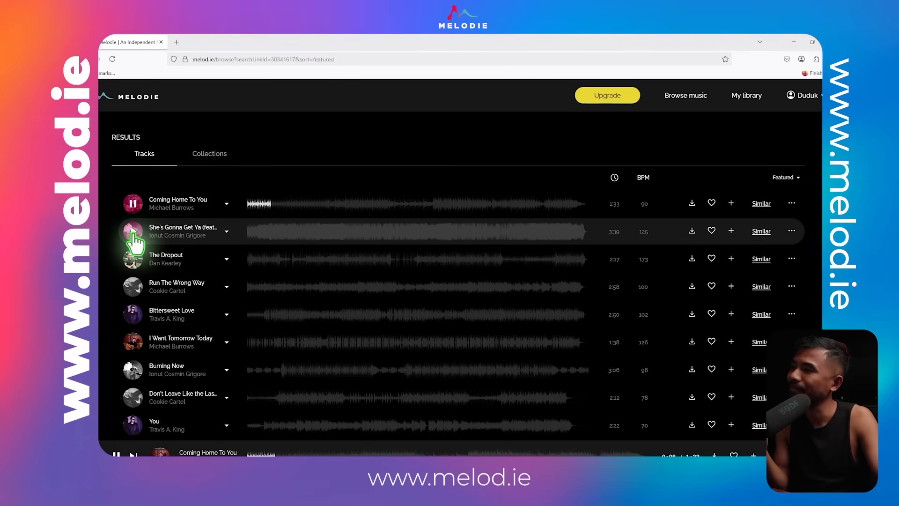
# Stop the preview, mark Coming Home To You as a favourite and add it to a new playlist named Tutorials
pyautogui.click(133, 203)
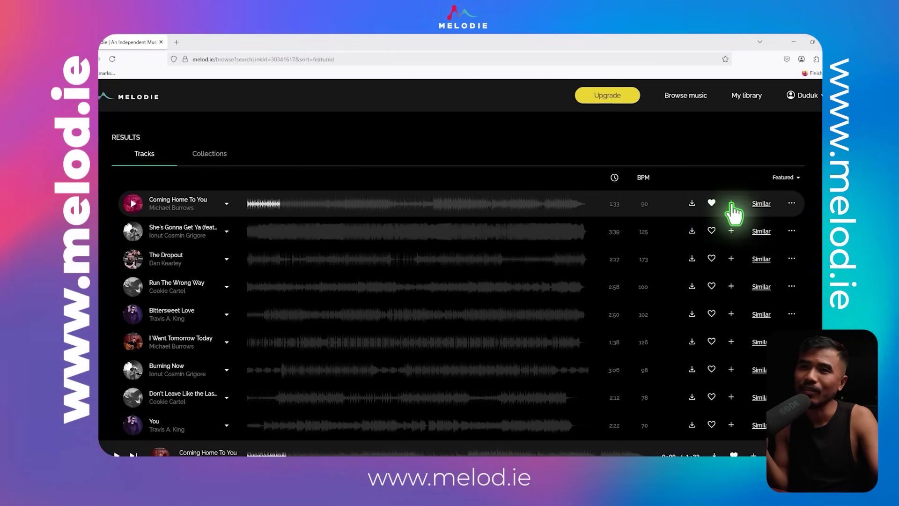
pyautogui.click(731, 205)
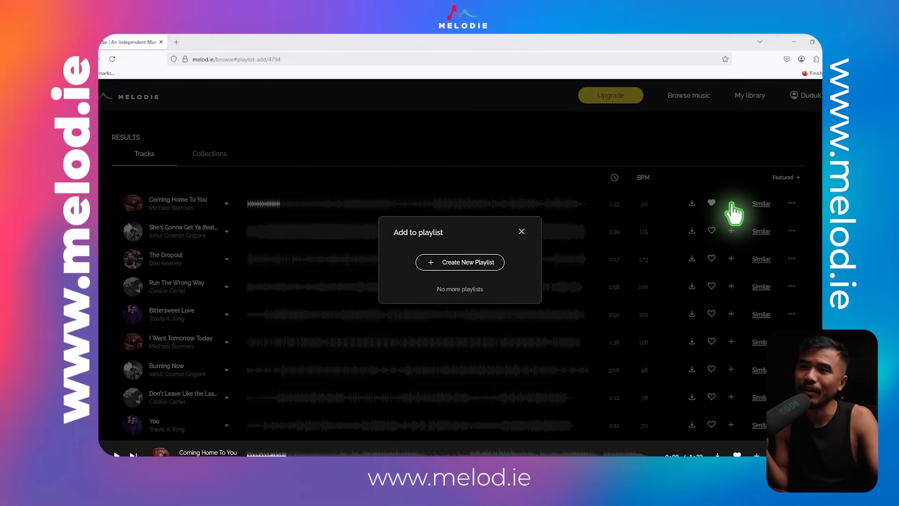
pyautogui.click(442, 262)
pyautogui.hotkey('ctrl', 'a')
pyautogui.write('Tutorials')
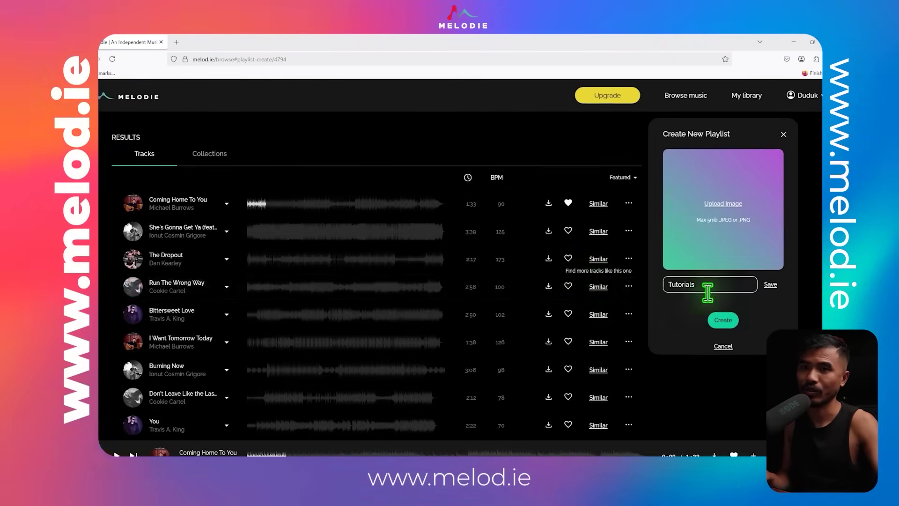
pyautogui.press('Return')
pyautogui.click(724, 322)
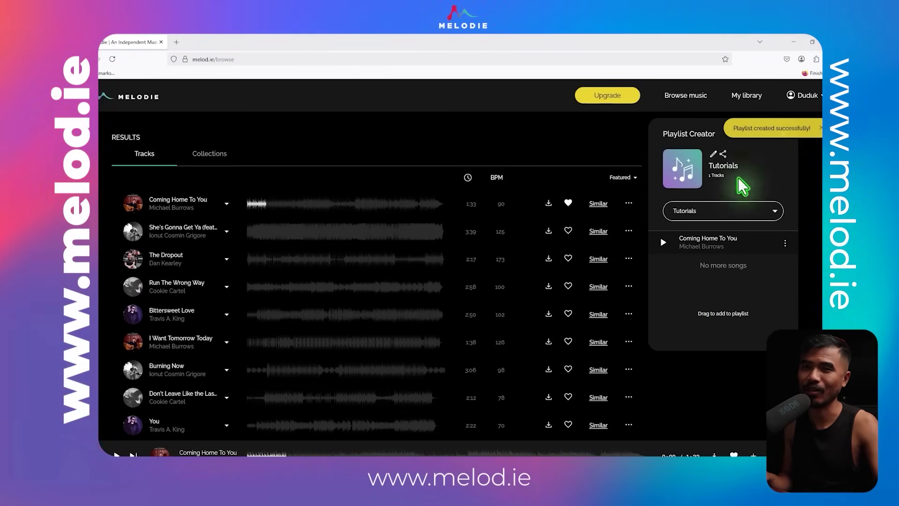
pyautogui.click(790, 134)
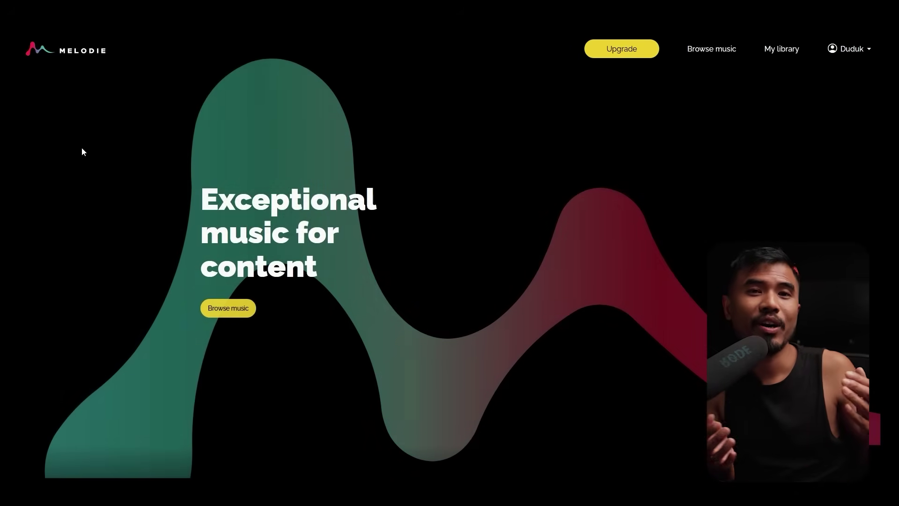
# Review the Melodie home page from the featured tracks through the benefits, annual plan prices, customer reviews and licence questions
pyautogui.scroll(-4, 82, 148)
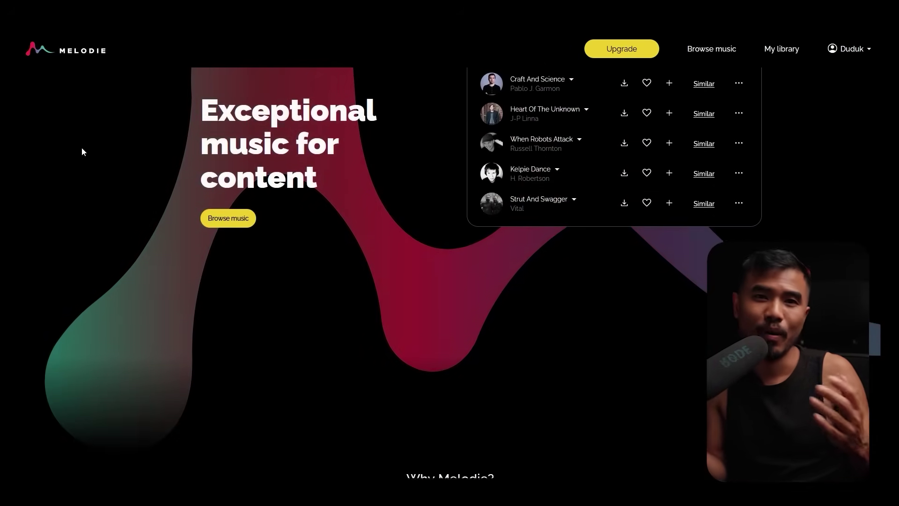
pyautogui.scroll(-7, 82, 151)
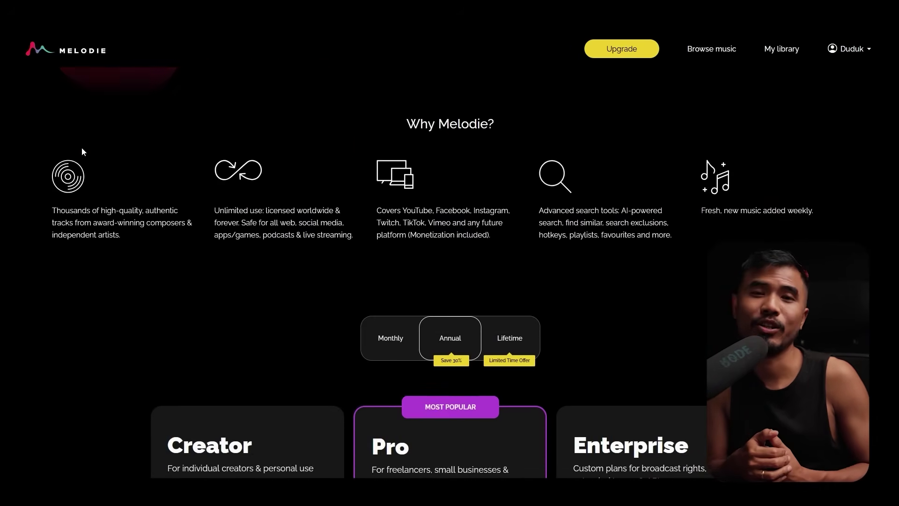
pyautogui.scroll(-3, 82, 152)
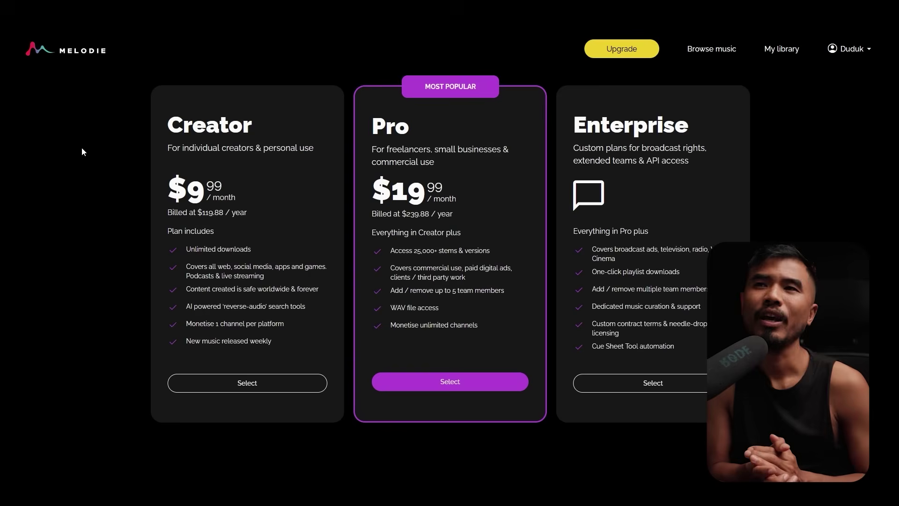
pyautogui.scroll(-2, 82, 151)
pyautogui.scroll(-10, 82, 148)
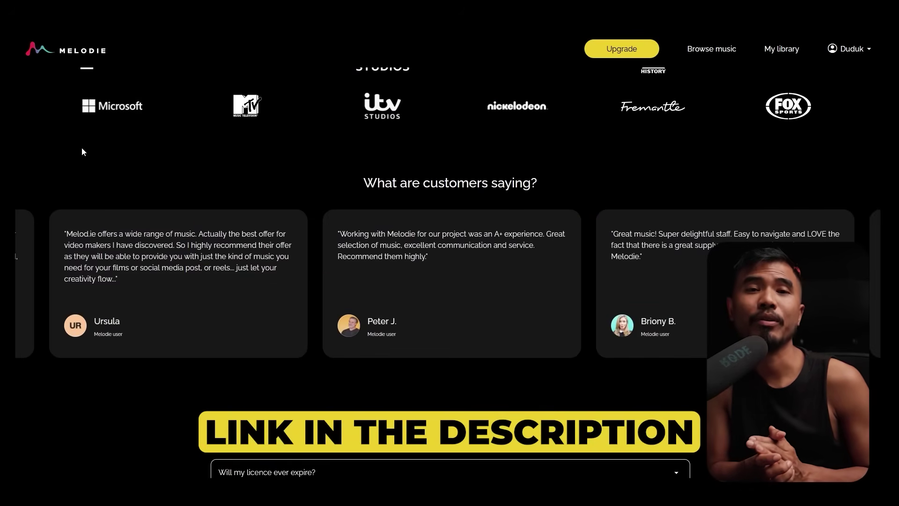
pyautogui.scroll(-7, 81, 147)
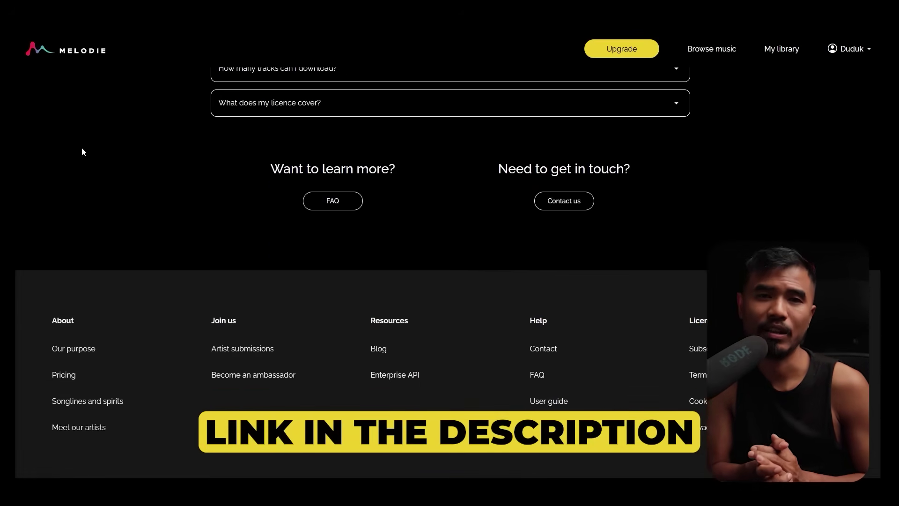
pyautogui.scroll(-1, 82, 151)
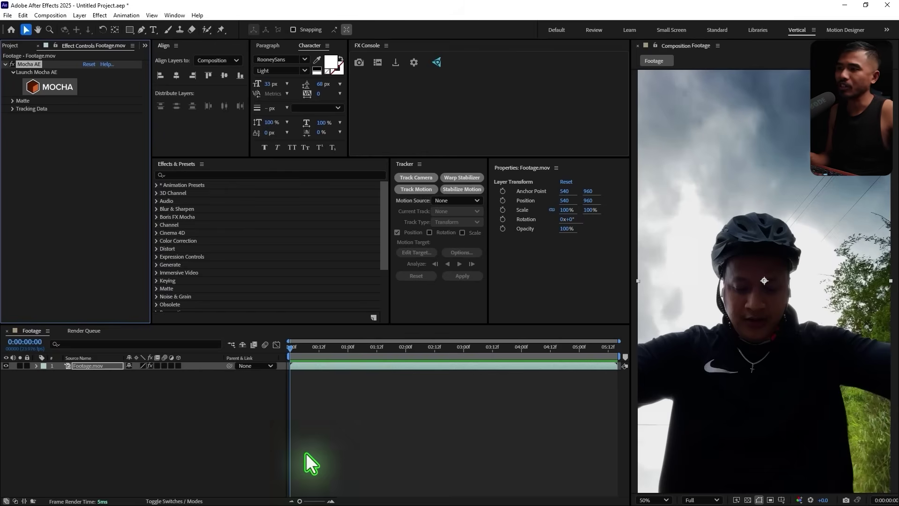
# Switch to After Effects and create a null object above the footage layer, named Tracking info
pyautogui.click(184, 400)
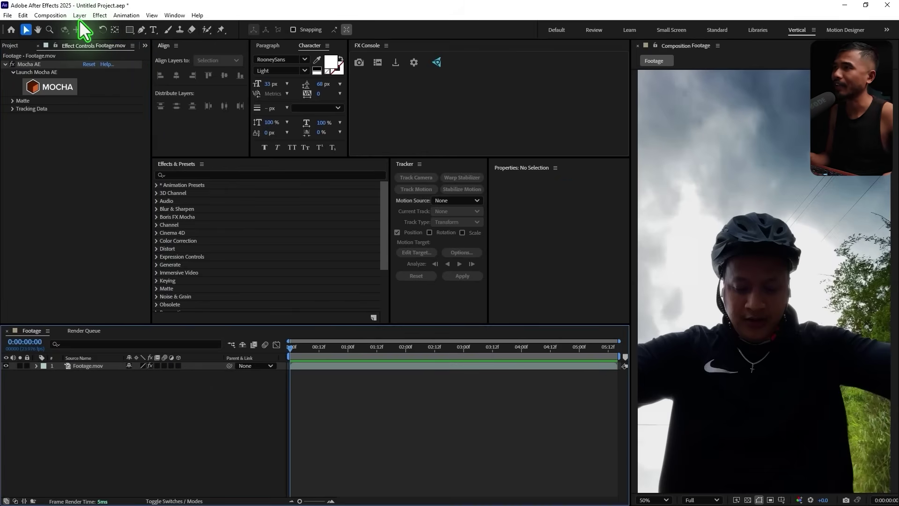
pyautogui.click(78, 16)
pyautogui.moveTo(97, 25)
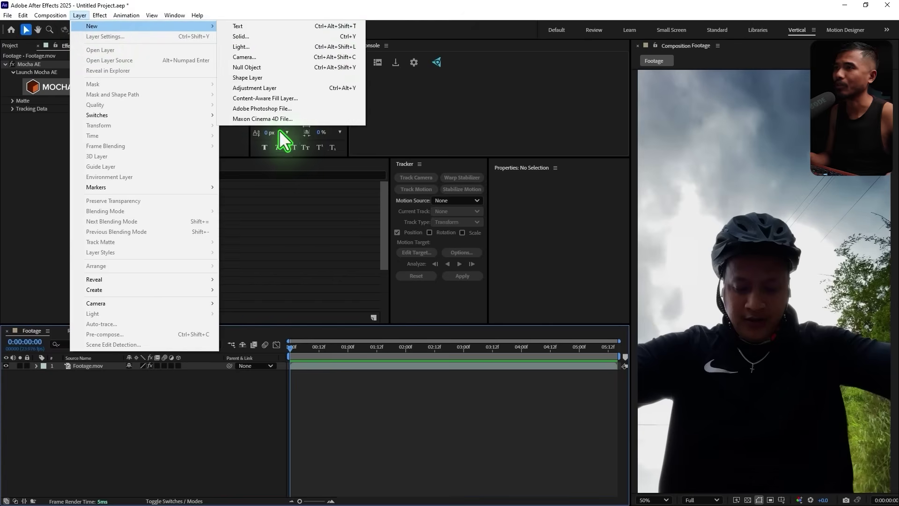
pyautogui.click(287, 67)
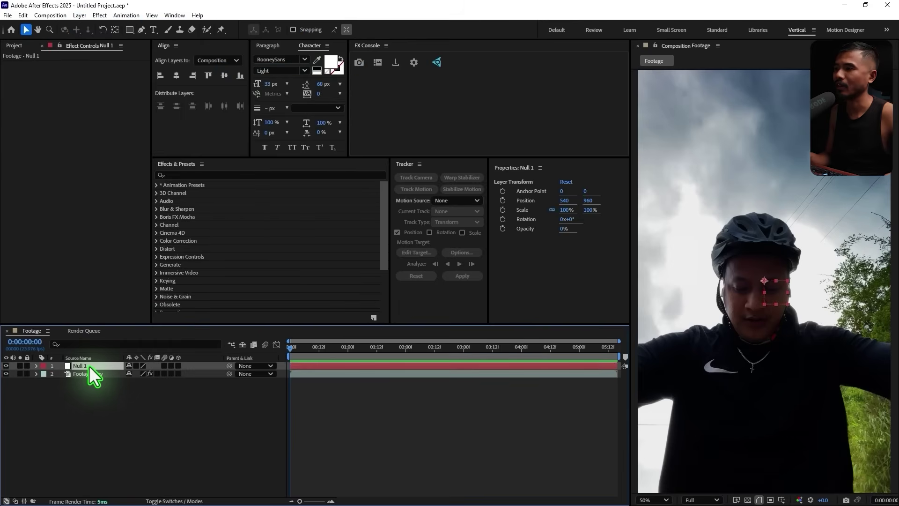
pyautogui.press('Return')
pyautogui.write('Tra')
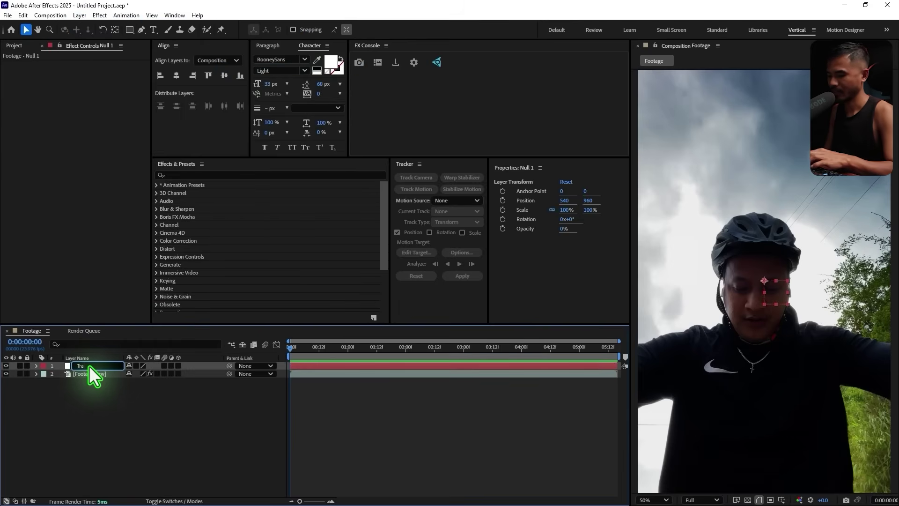
pyautogui.write('cking info')
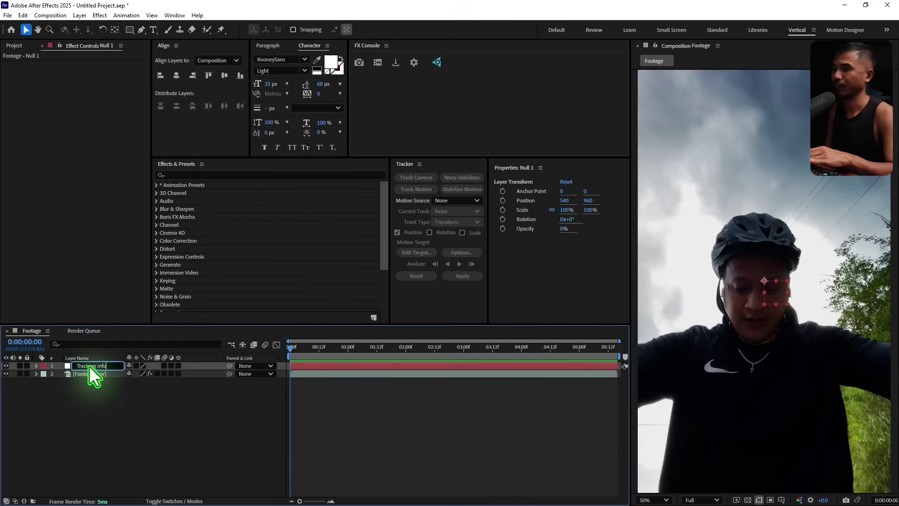
pyautogui.click(196, 430)
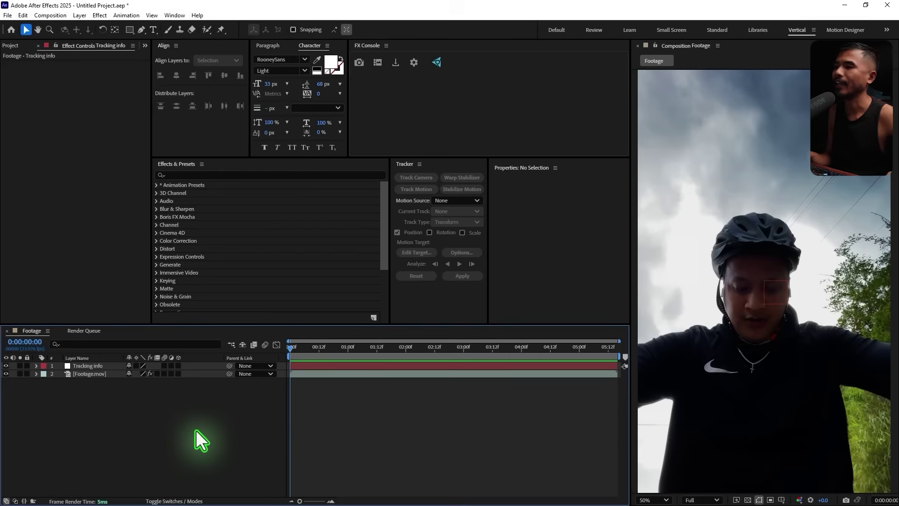
# Create track data from the face track in the Mocha AE effect on the Footage.mov layer
pyautogui.click(88, 373)
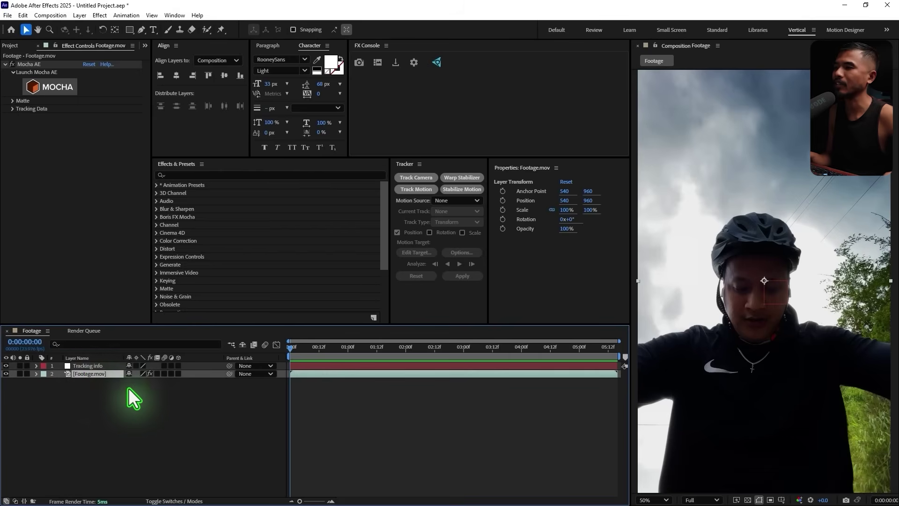
pyautogui.click(11, 109)
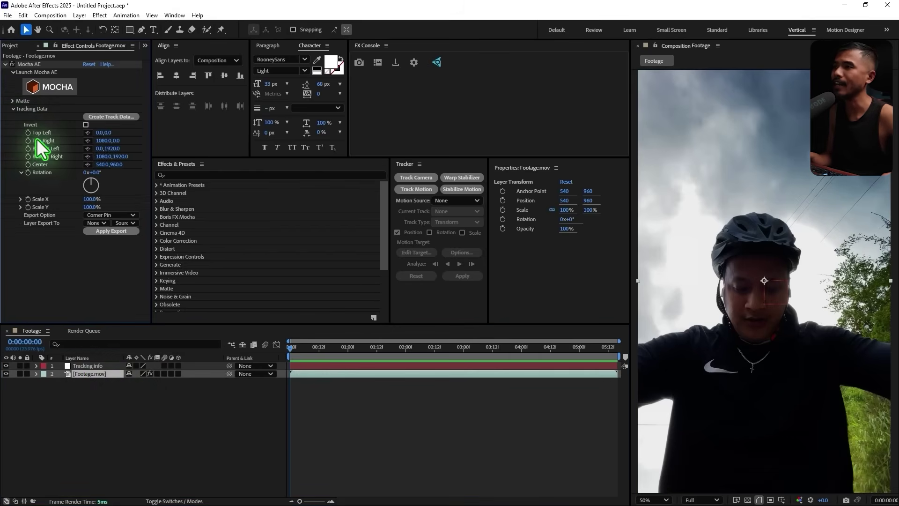
pyautogui.click(122, 117)
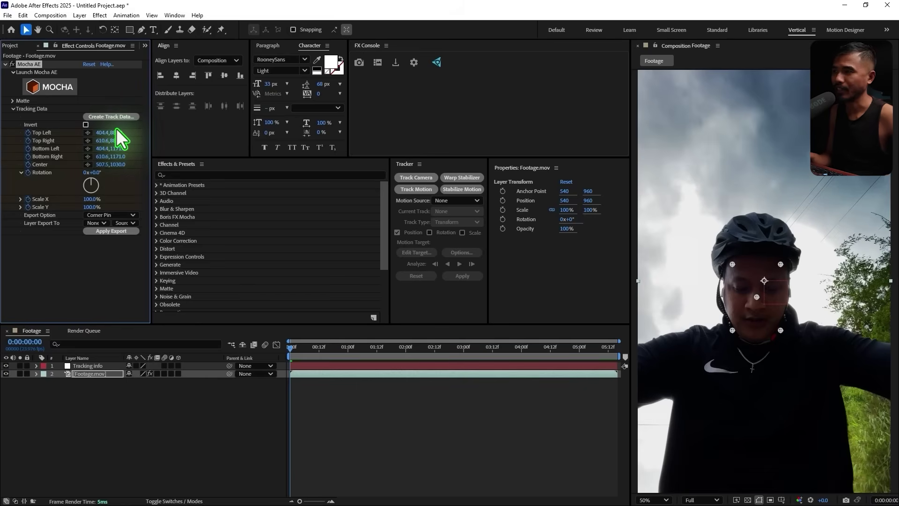
# Export the Mocha tracking data as Transform to the Tracking info layer and play the composition to check the null's motion
pyautogui.click(119, 215)
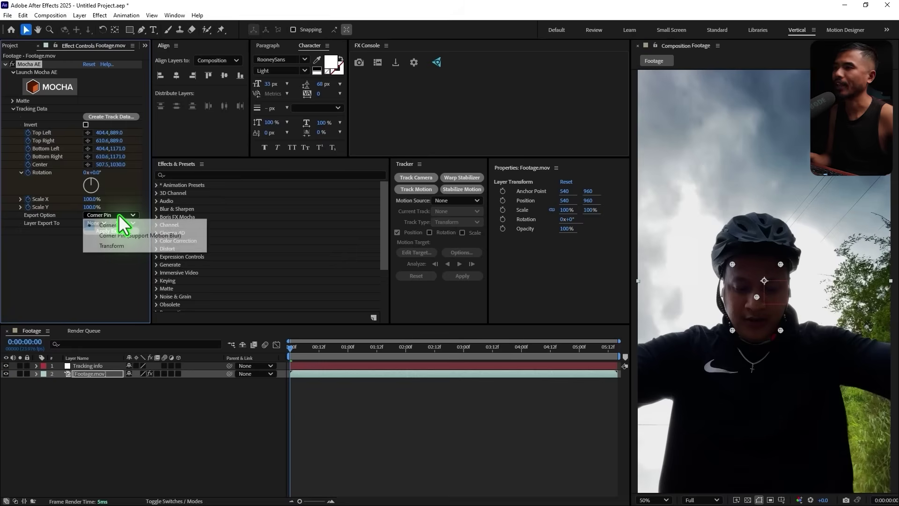
pyautogui.click(110, 245)
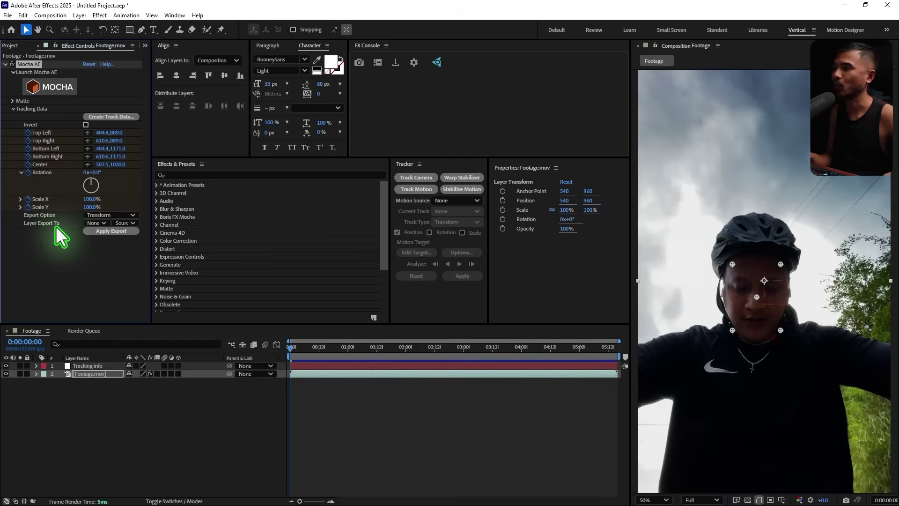
pyautogui.click(96, 223)
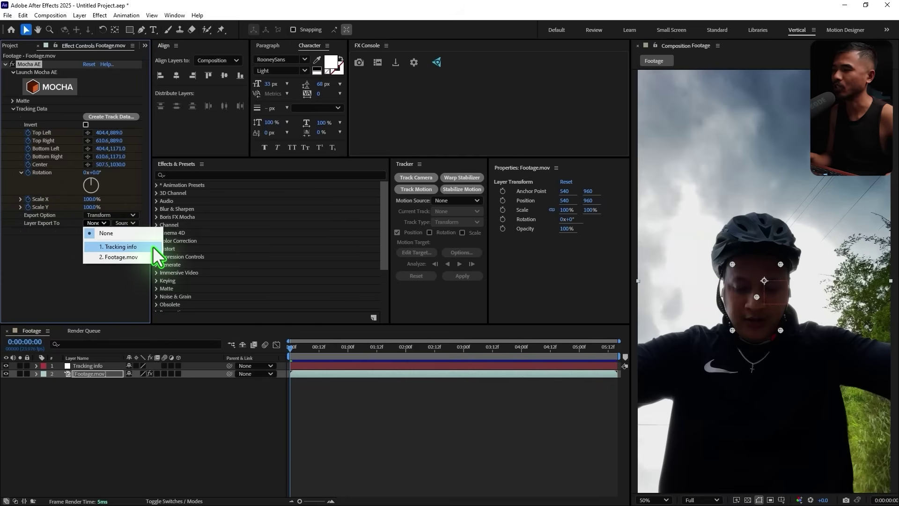
pyautogui.click(141, 247)
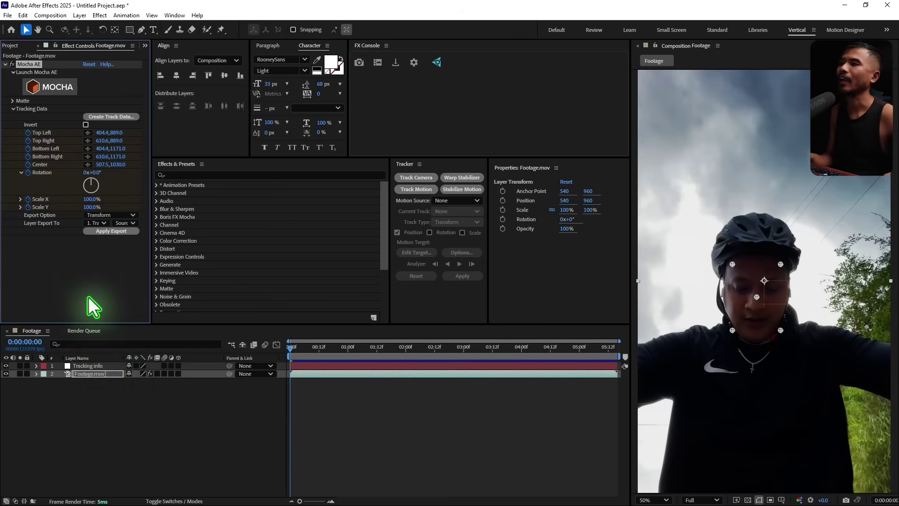
pyautogui.click(96, 232)
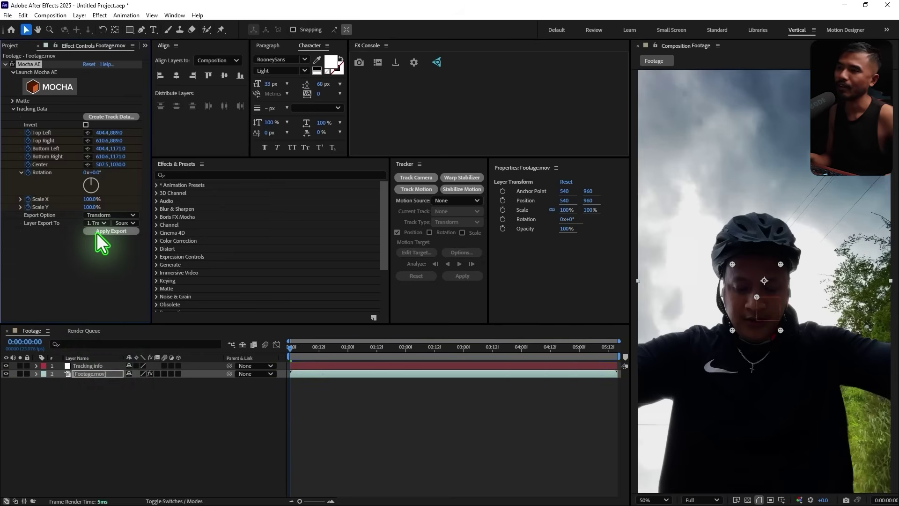
pyautogui.click(348, 419)
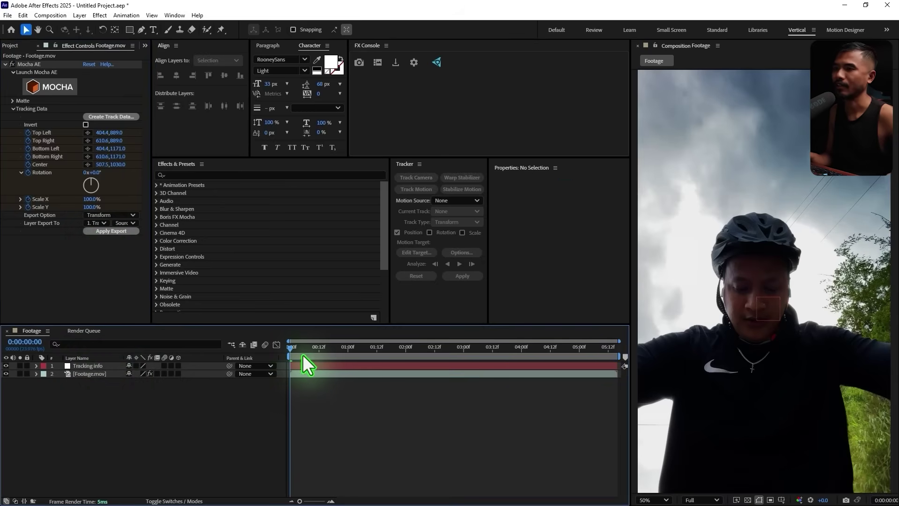
pyautogui.press('space')
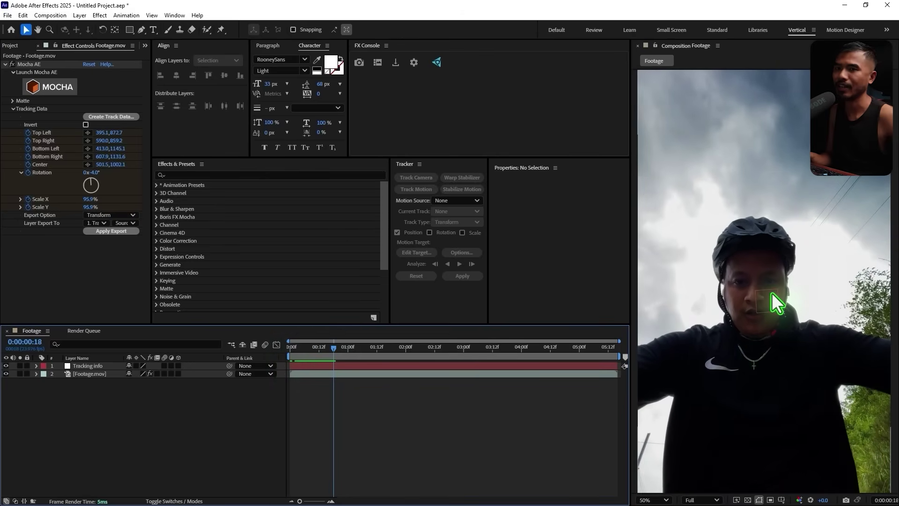
pyautogui.click(94, 366)
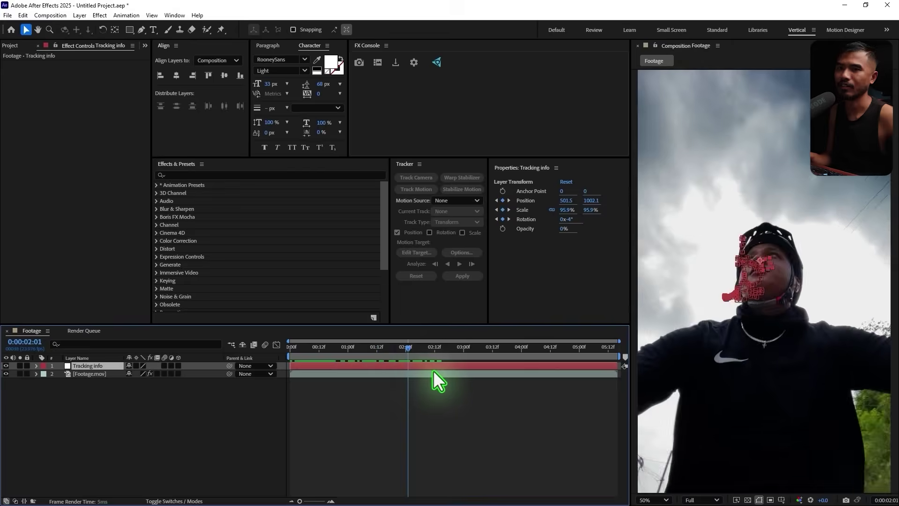
pyautogui.click(184, 417)
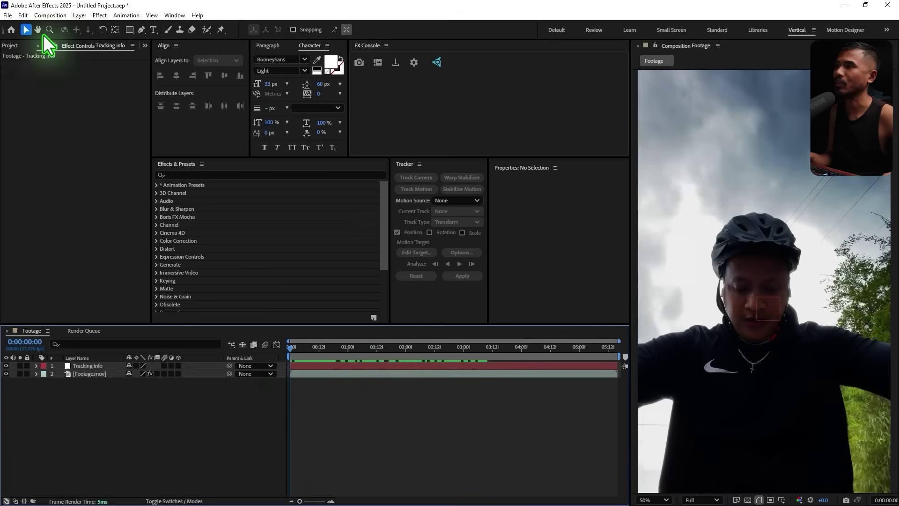
# Add Health UI.jpeg as the uppermost layer of the Footage composition and enlarge it proportionally to about 110.3% scale
pyautogui.click(5, 43)
pyautogui.click(39, 158)
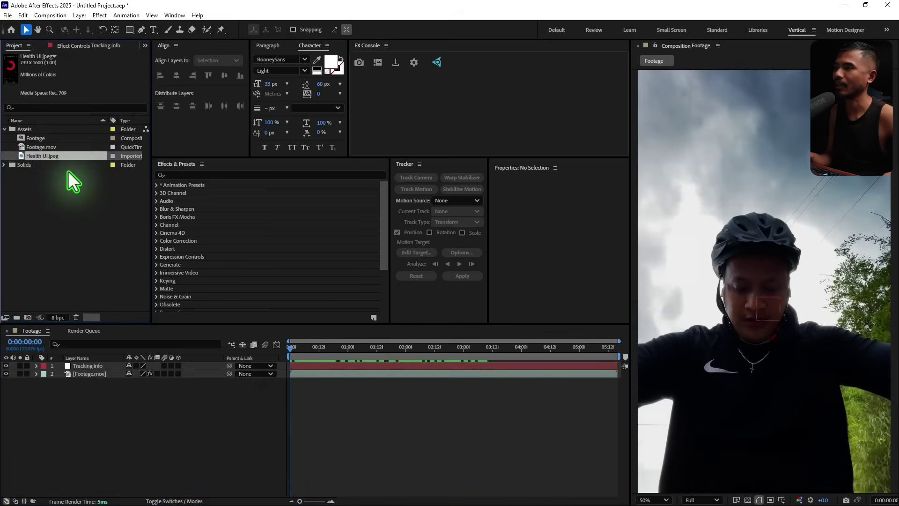
pyautogui.moveTo(55, 159)
pyautogui.mouseDown()
pyautogui.moveTo(132, 374)
pyautogui.moveTo(133, 364)
pyautogui.mouseUp()
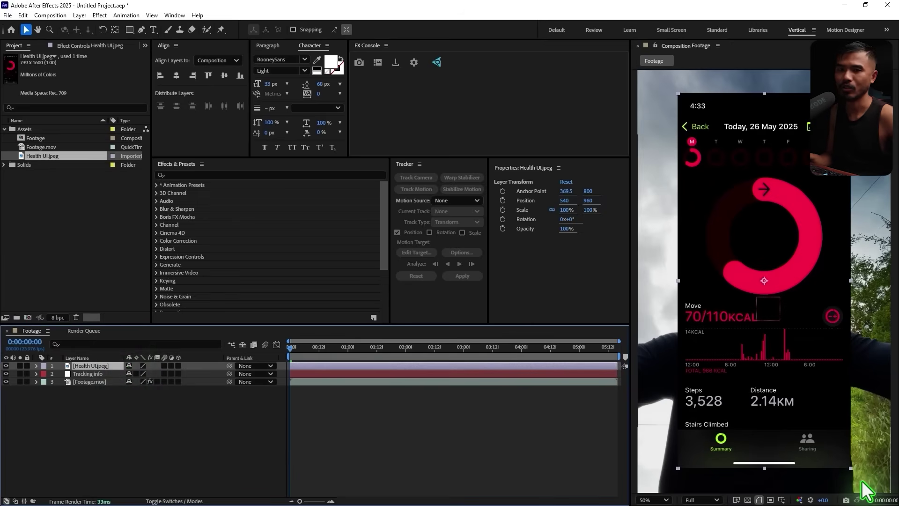
pyautogui.moveTo(851, 468)
pyautogui.mouseDown()
pyautogui.moveTo(835, 427)
pyautogui.moveTo(861, 481)
pyautogui.moveTo(860, 462)
pyautogui.mouseUp()
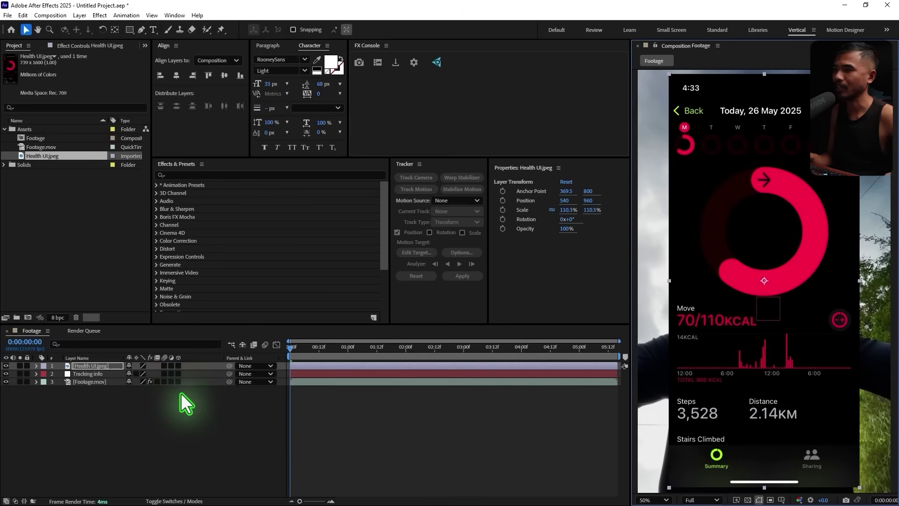
# Parent the Health UI.jpeg layer to the Tracking info null and play the composition to check that it follows the face
pyautogui.click(188, 500)
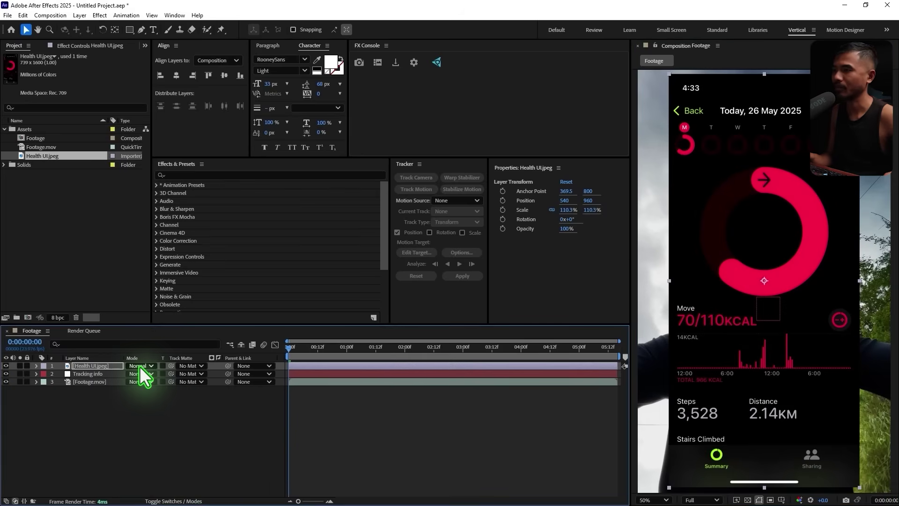
pyautogui.moveTo(228, 366); pyautogui.dragTo(105, 373)
pyautogui.press('space')
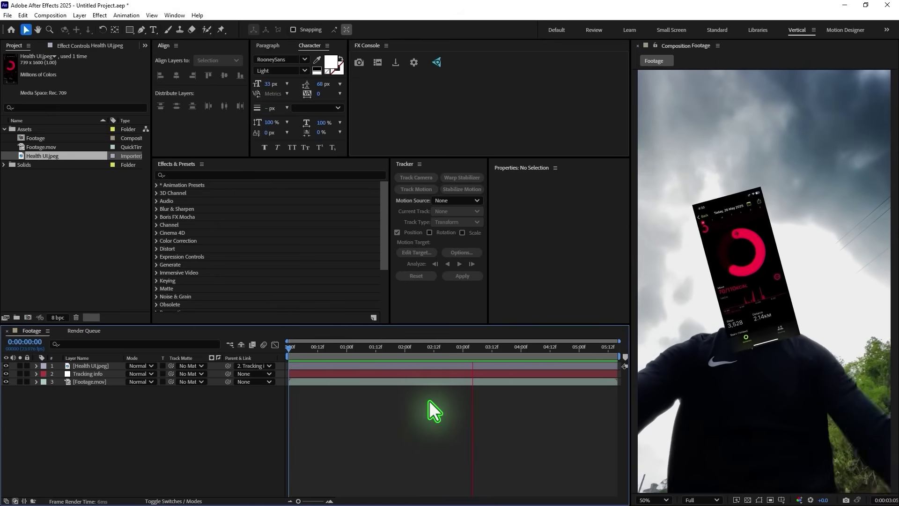
pyautogui.press('space')
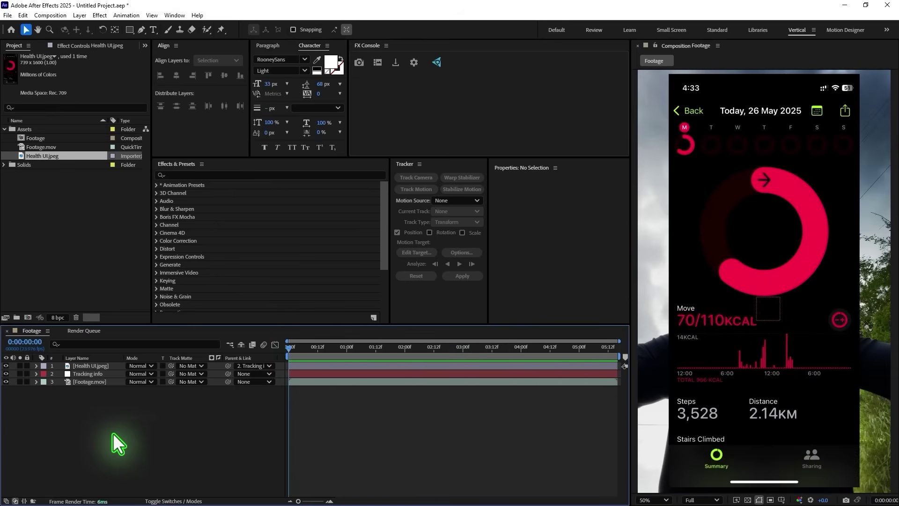
# Pre-compose the Health UI.jpeg layer as "UI Design", moving all attributes into the new composition
pyautogui.click(95, 366)
pyautogui.click(283, 411)
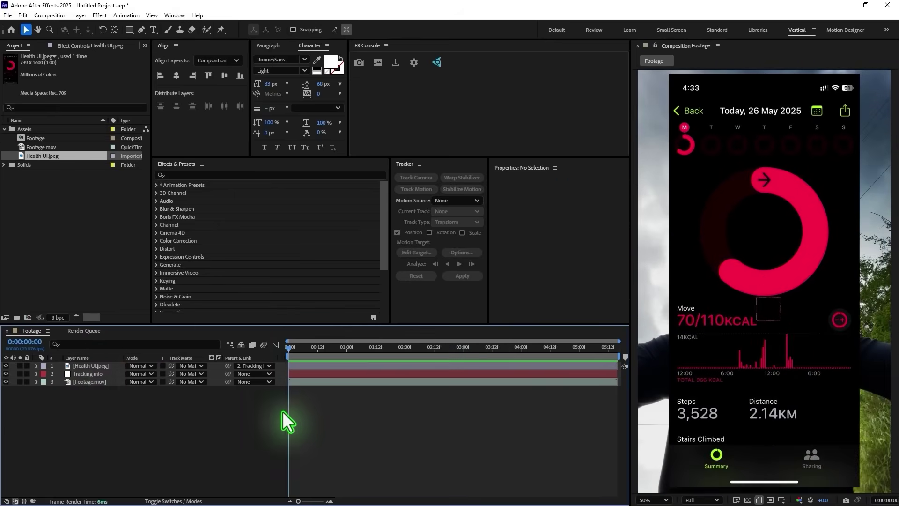
pyautogui.click(102, 366)
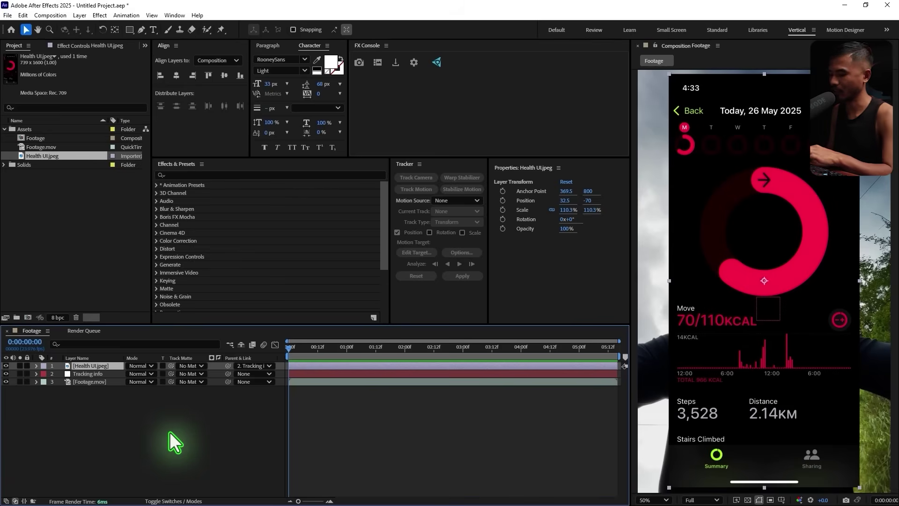
pyautogui.hotkey('ctrl', 'shift', 'c')
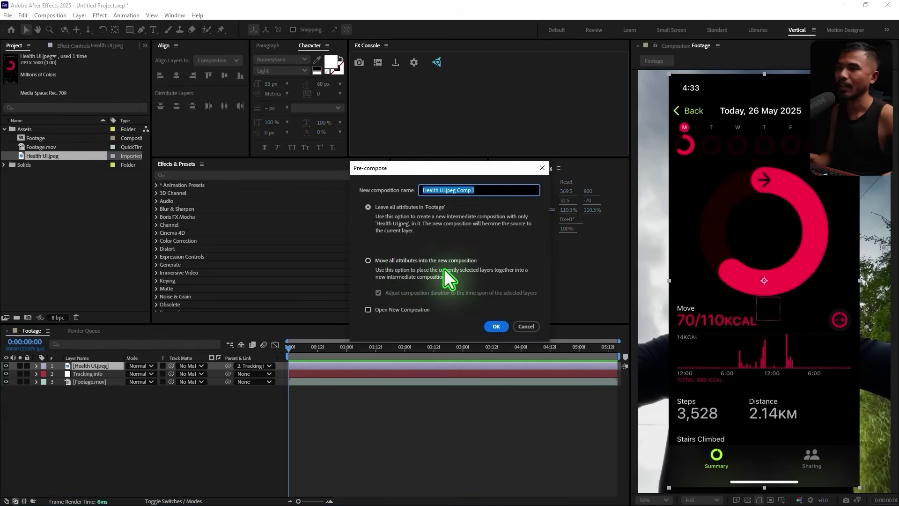
pyautogui.click(434, 259)
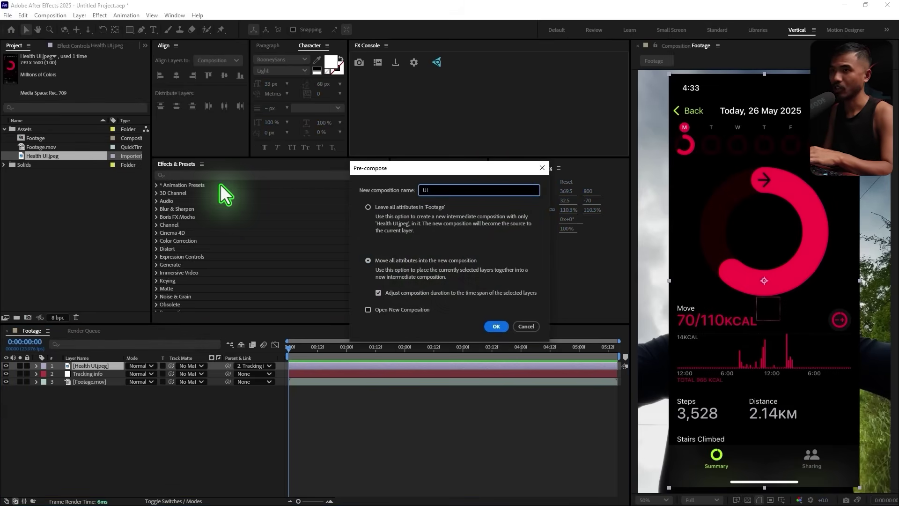
pyautogui.write('UI Design')
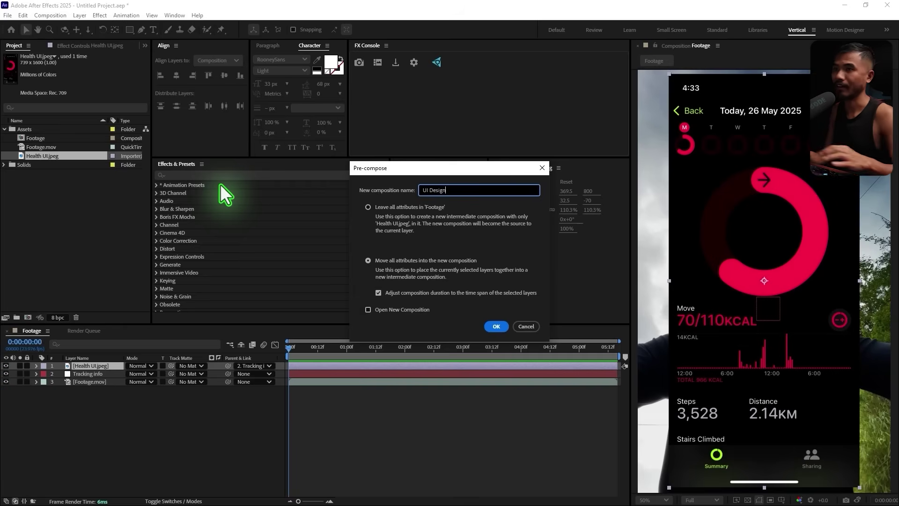
pyautogui.click(497, 327)
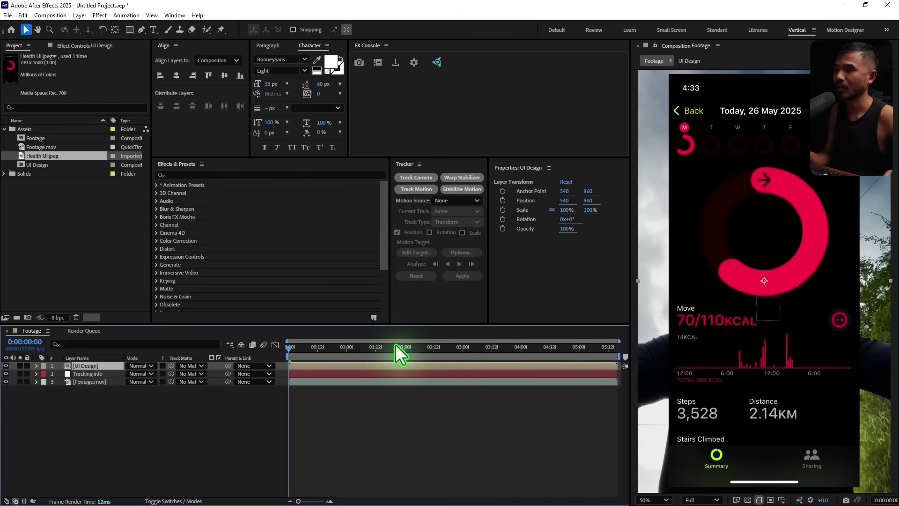
# Parent the UI Design layer to the Tracking info null and open the UI Design composition
pyautogui.moveTo(229, 367); pyautogui.dragTo(92, 374)
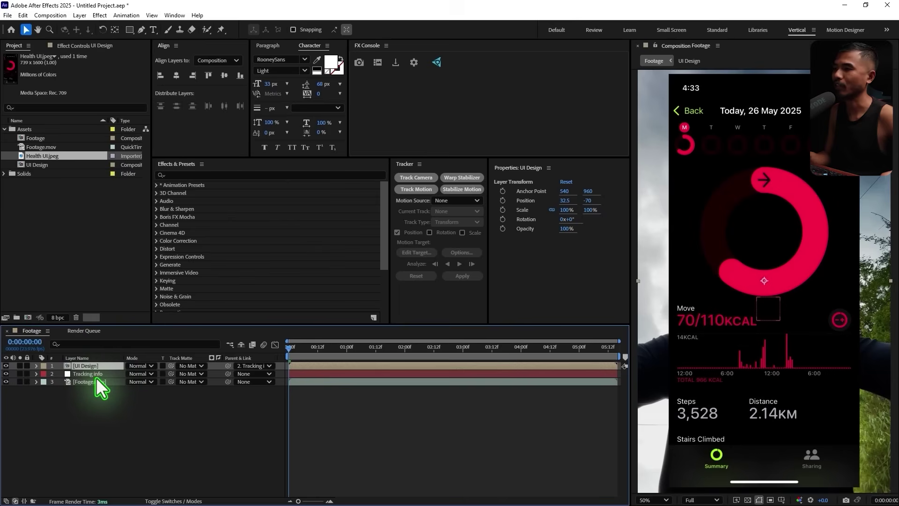
pyautogui.click(131, 420)
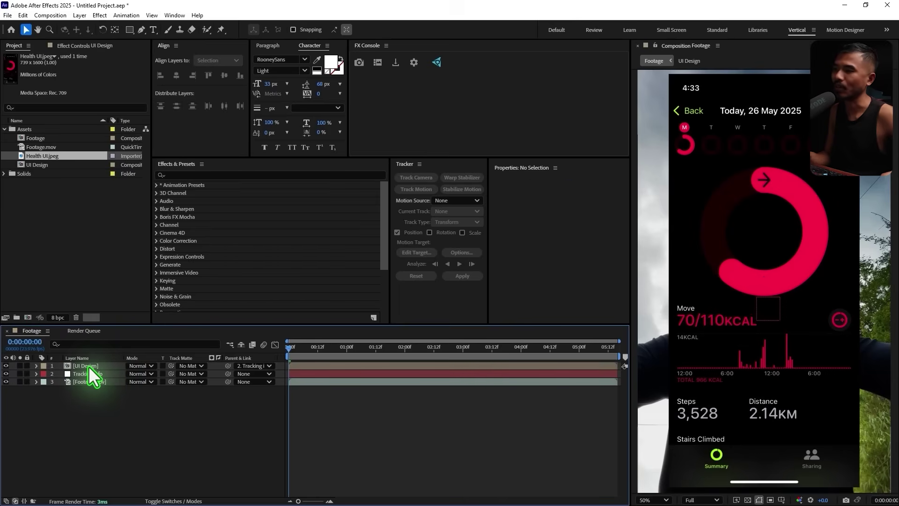
pyautogui.doubleClick(88, 367)
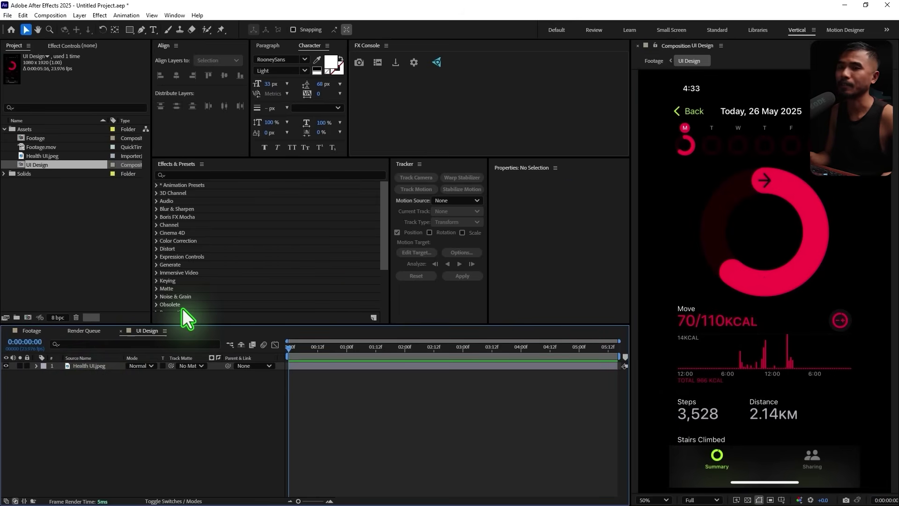
# Draw a rectangular mask over the part of Health UI.jpeg below the large ring and set it to Subtract
pyautogui.click(129, 30)
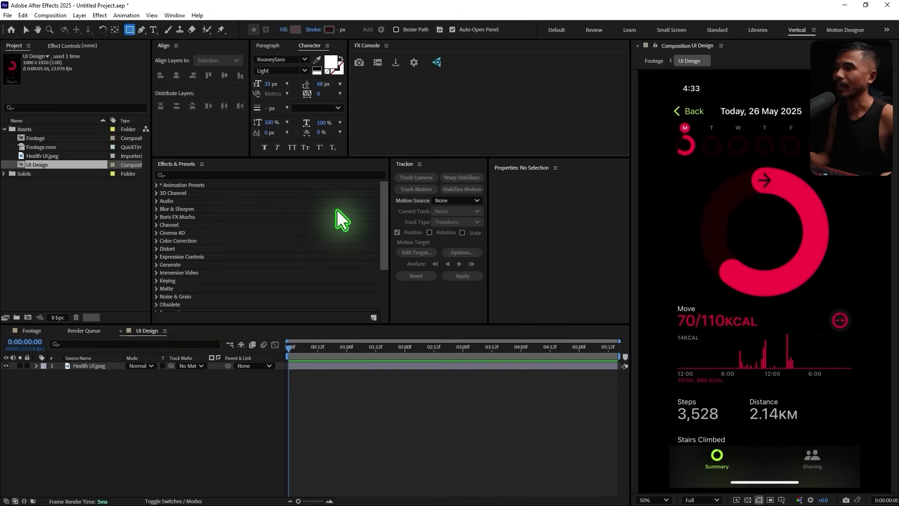
pyautogui.click(97, 367)
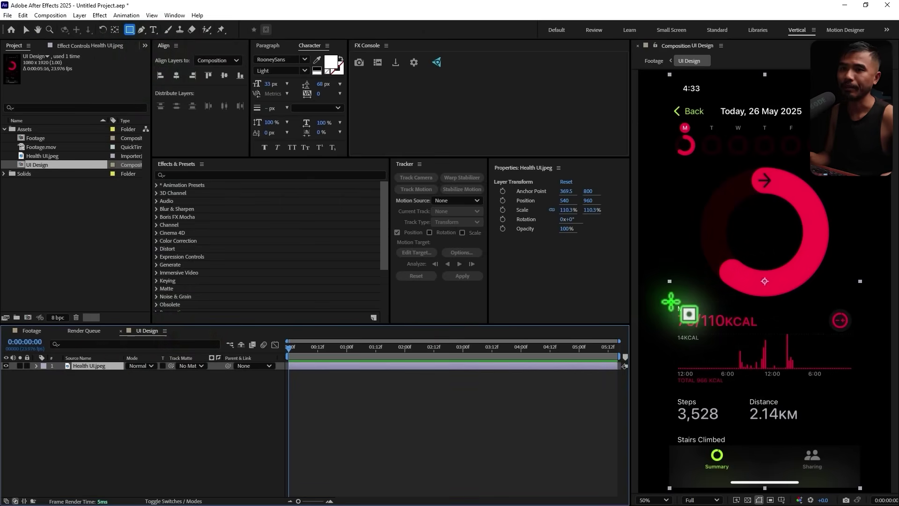
pyautogui.moveTo(661, 300); pyautogui.dragTo(872, 492)
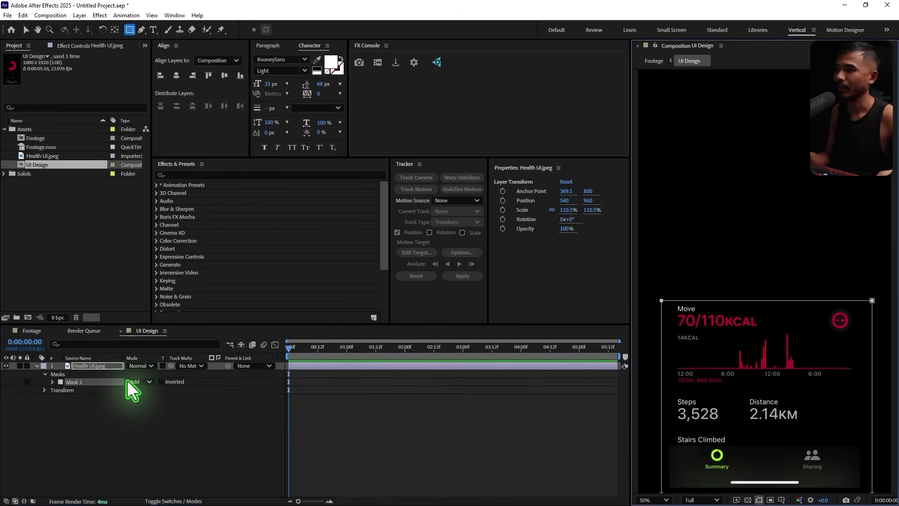
pyautogui.click(140, 382)
pyautogui.click(164, 412)
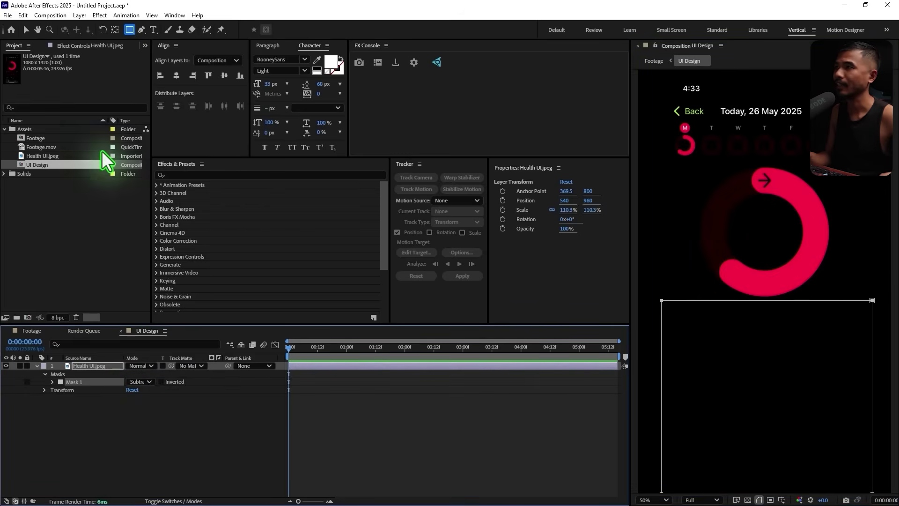
# Turn on the transparency grid for the UI Design composition and collapse the Health UI.jpeg layer's properties
pyautogui.click(26, 30)
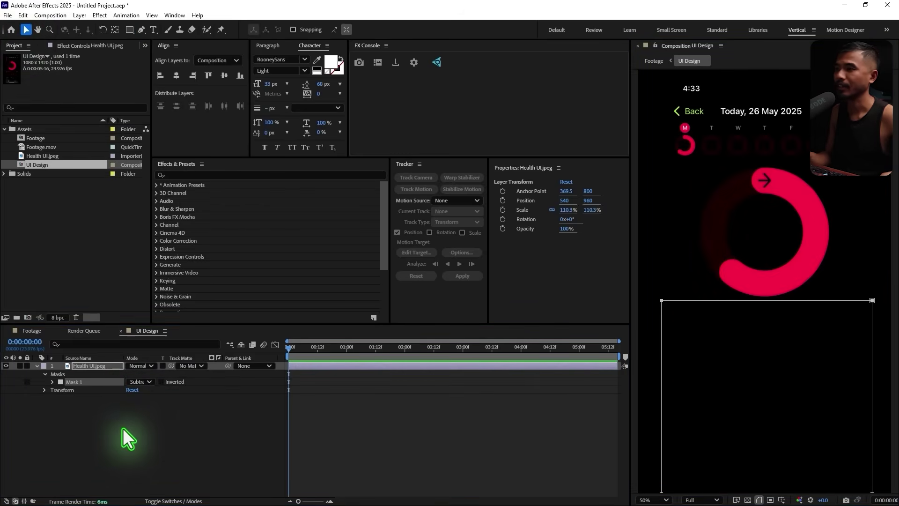
pyautogui.click(123, 428)
pyautogui.click(88, 364)
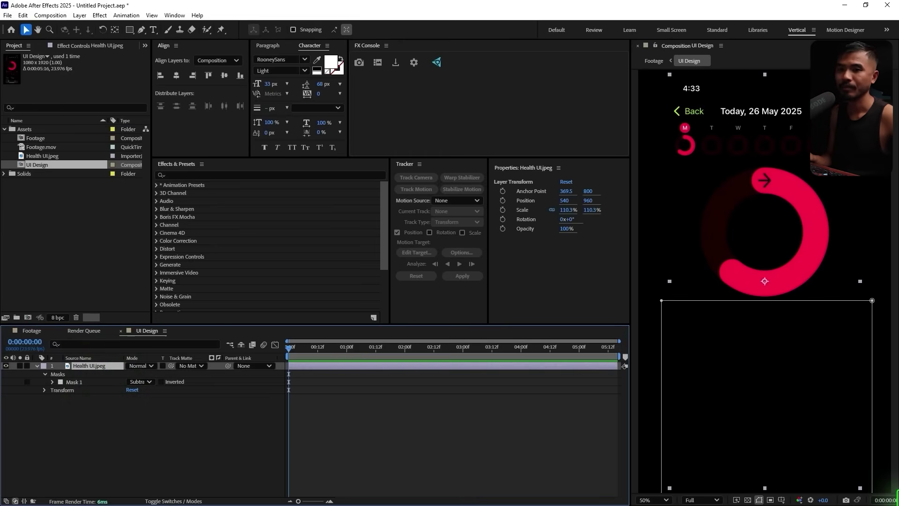
pyautogui.click(748, 499)
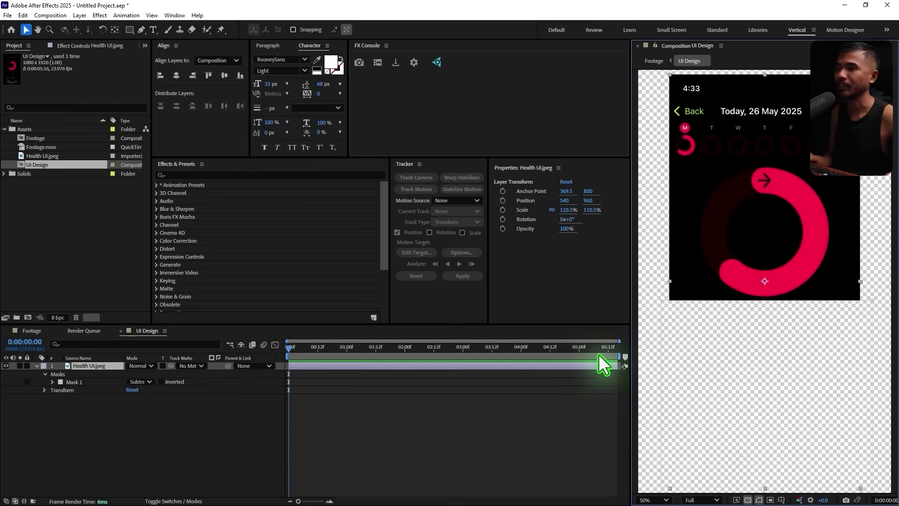
pyautogui.click(37, 366)
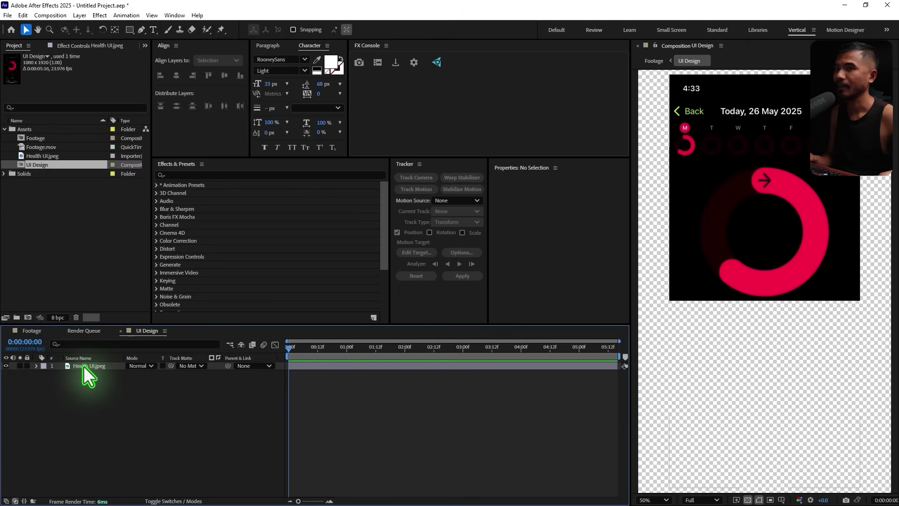
# Draw a circular mask around the large ring on Health UI.jpeg and delete the rectangular Subtract mask
pyautogui.moveTo(130, 30); pyautogui.dragTo(179, 52)
pyautogui.moveTo(760, 239); pyautogui.dragTo(815, 304)
pyautogui.click(74, 382)
pyautogui.click(344, 347)
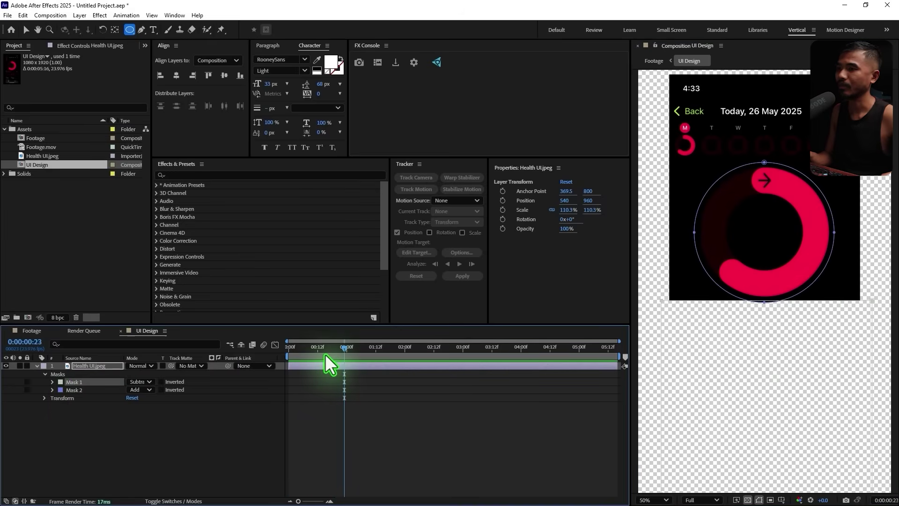
pyautogui.click(326, 355)
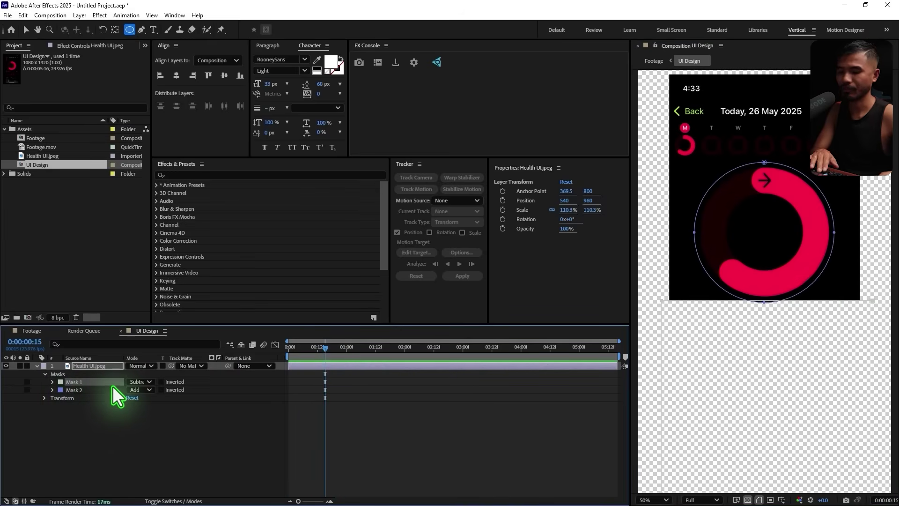
pyautogui.press('Delete')
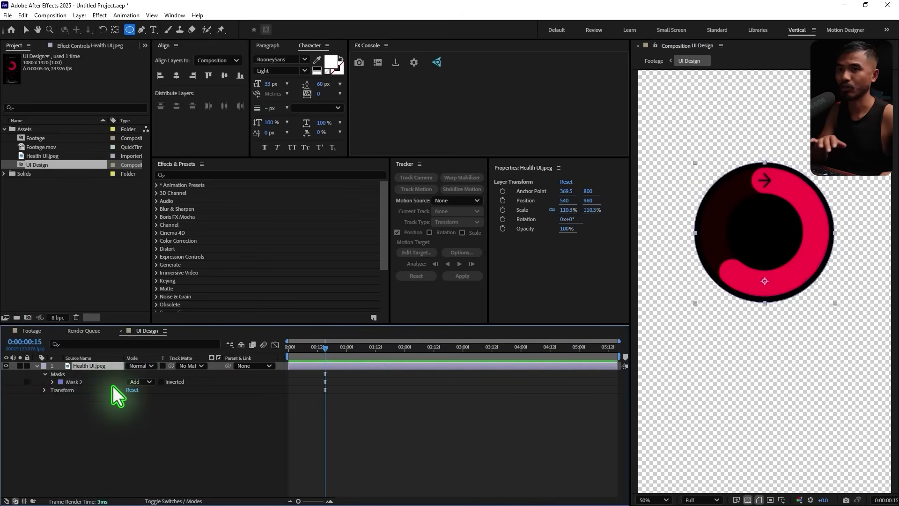
pyautogui.click(36, 366)
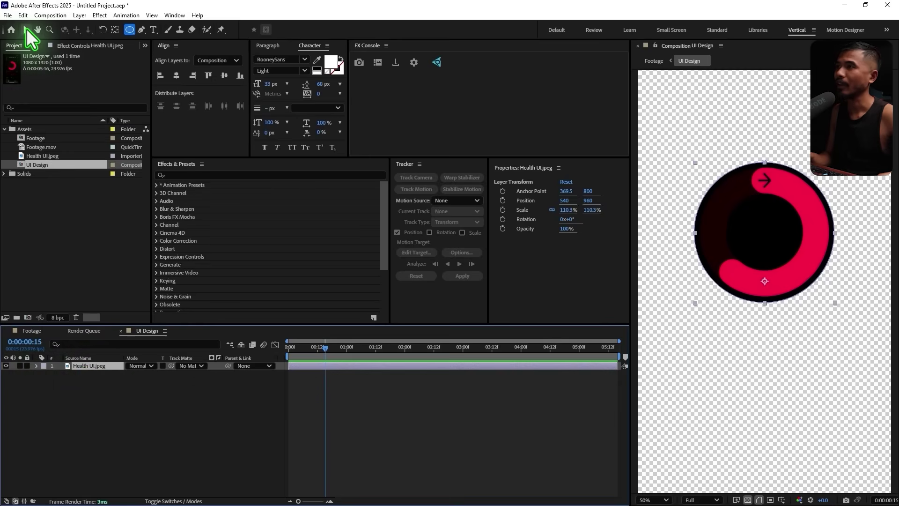
# Center the Health UI.jpeg layer's anchor point within the masked ring
pyautogui.click(26, 30)
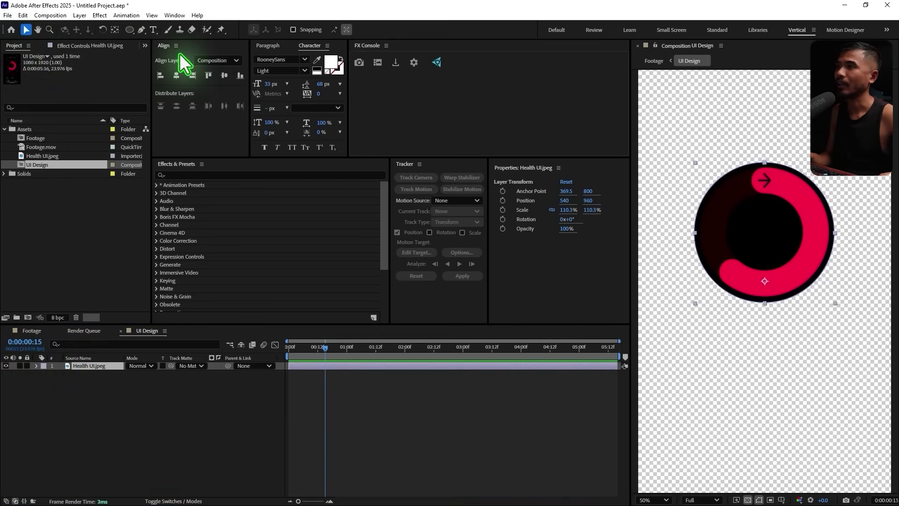
pyautogui.click(114, 30)
pyautogui.hotkey('ctrl', 'alt', 'Home')
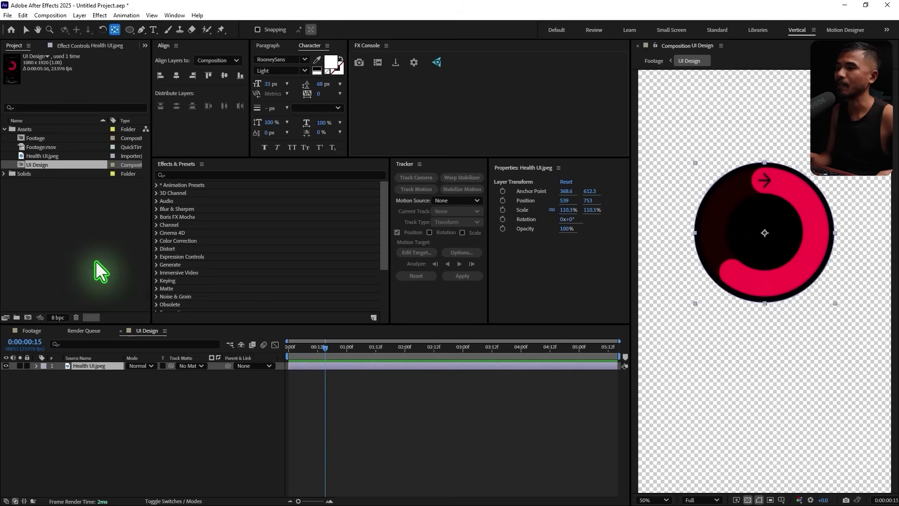
# Duplicate the Health UI.jpeg layer and rename the lower copy "Circke"
pyautogui.click(88, 366)
pyautogui.hotkey('ctrl', 'd')
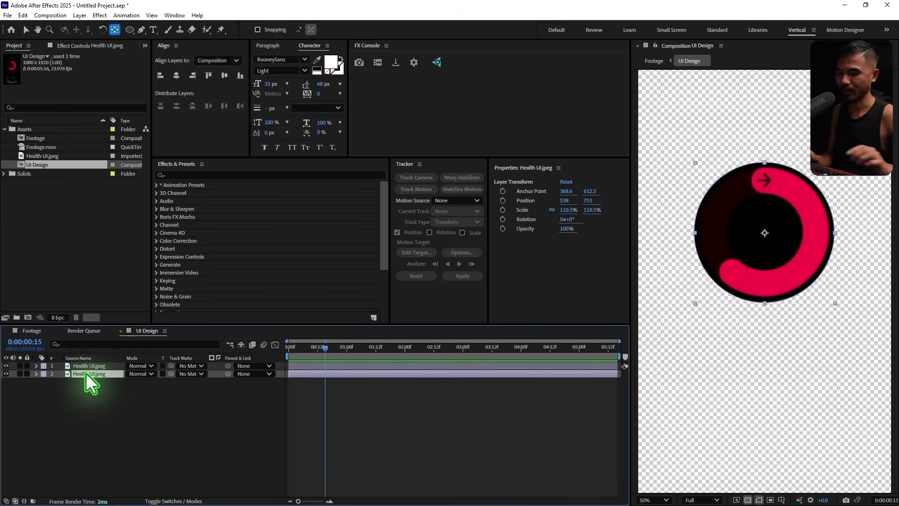
pyautogui.press('Return')
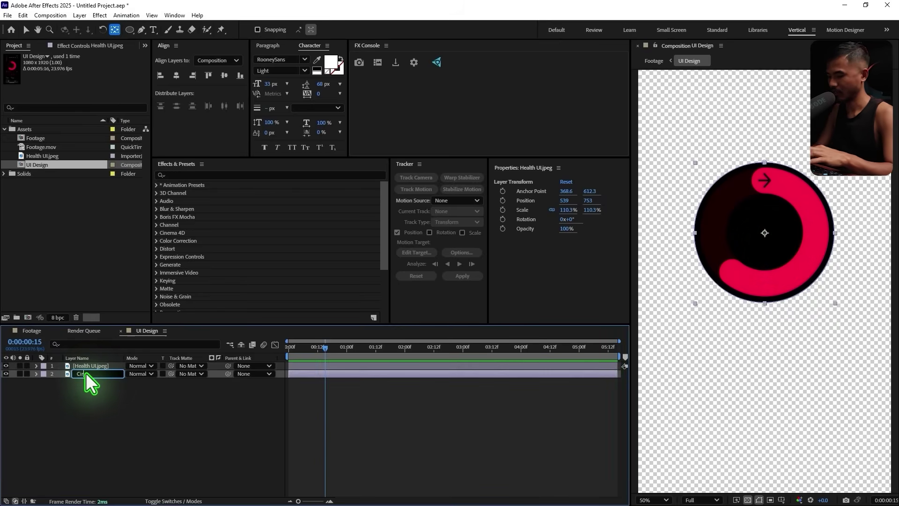
pyautogui.write('Circle')
# Replace the circular mask on the uppermost Health UI.jpeg layer with a rectangular mask around the header and weekday row above the ring
pyautogui.click(87, 364)
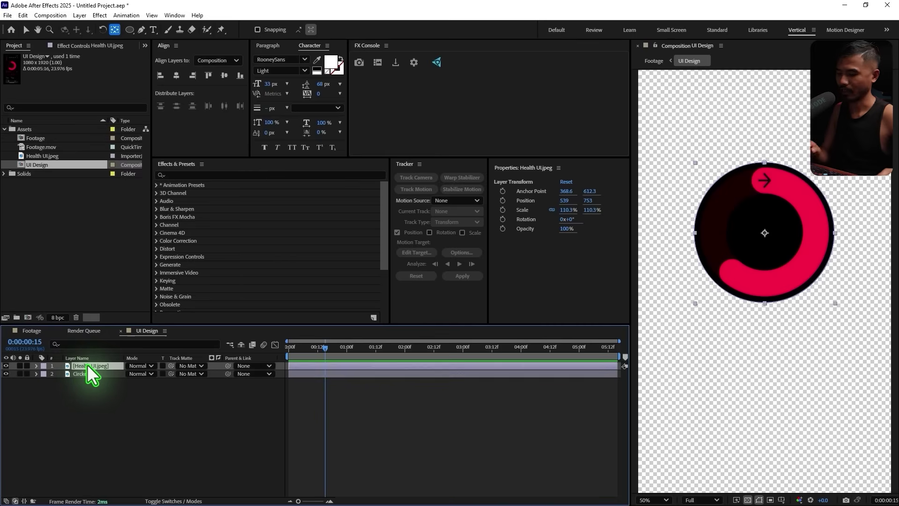
pyautogui.press('m')
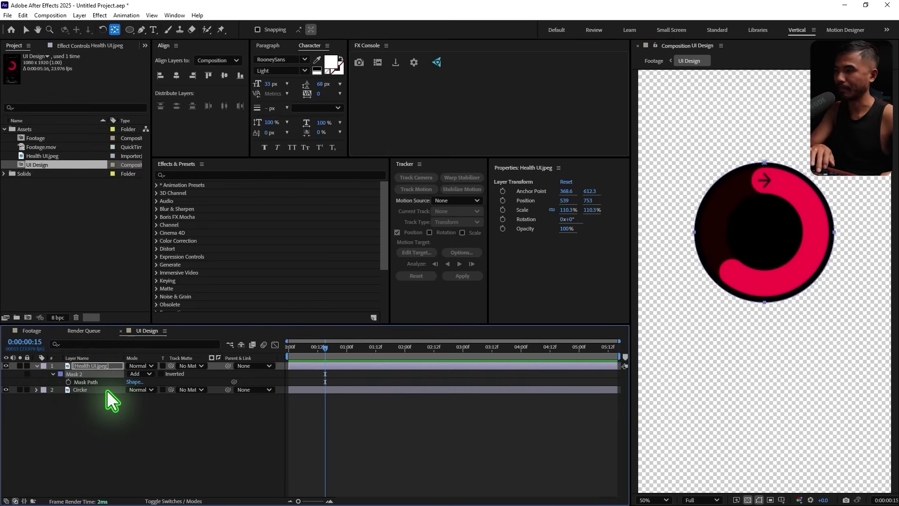
pyautogui.press('Delete')
pyautogui.click(129, 33)
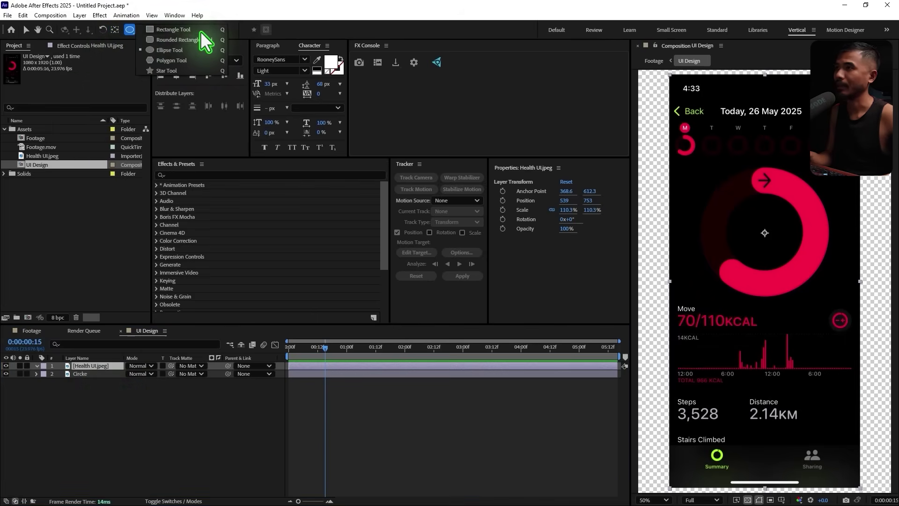
pyautogui.click(174, 31)
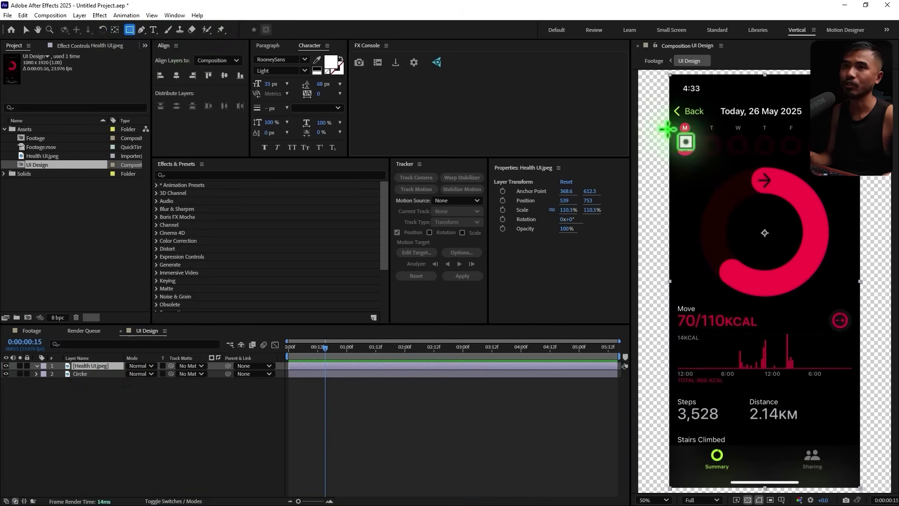
pyautogui.moveTo(643, 71)
pyautogui.mouseDown()
pyautogui.moveTo(737, 147)
pyautogui.moveTo(875, 107)
pyautogui.moveTo(871, 176)
pyautogui.moveTo(892, 165)
pyautogui.mouseUp()
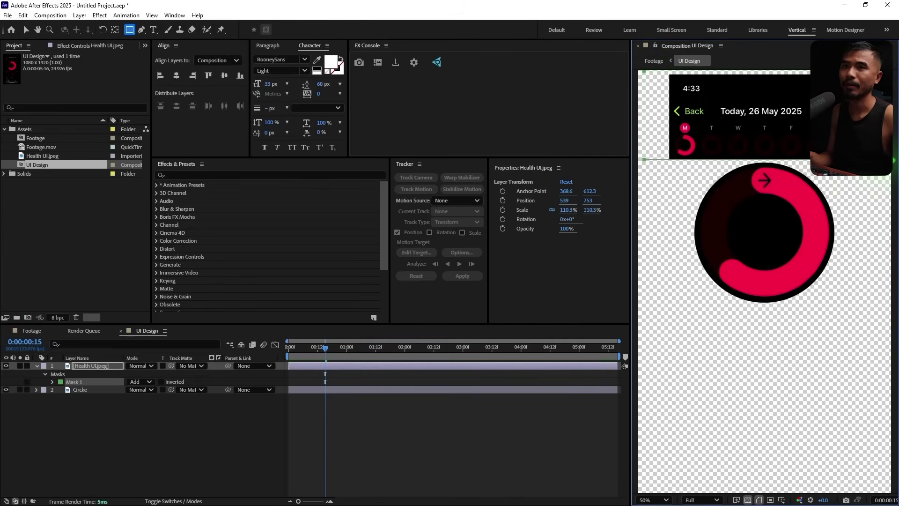
pyautogui.click(96, 427)
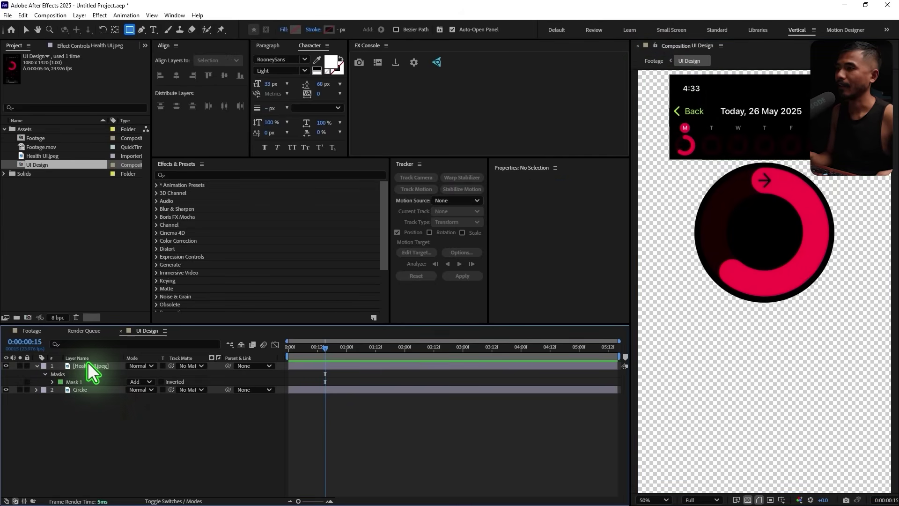
# Rename the header-masked Health UI.jpeg layer "Upper"
pyautogui.click(89, 372)
pyautogui.press('Return')
pyautogui.write('U')
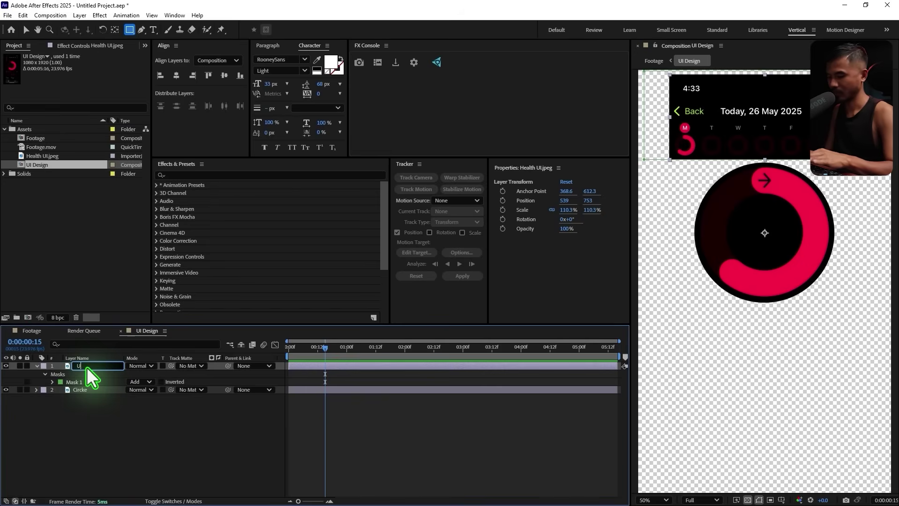
pyautogui.write('pper')
pyautogui.press('Return')
# Duplicate the Upper layer and set the duplicate's Mask 1 to Subtract
pyautogui.hotkey('ctrl', 'd')
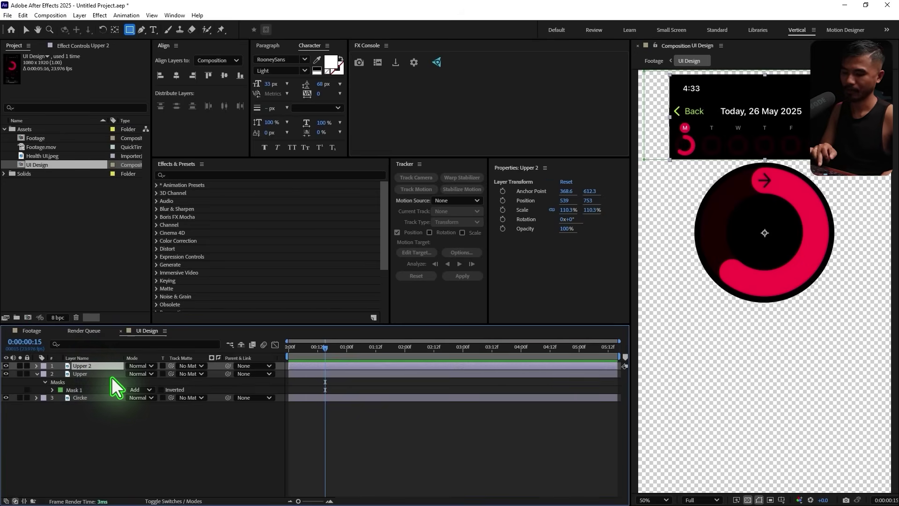
pyautogui.press('m')
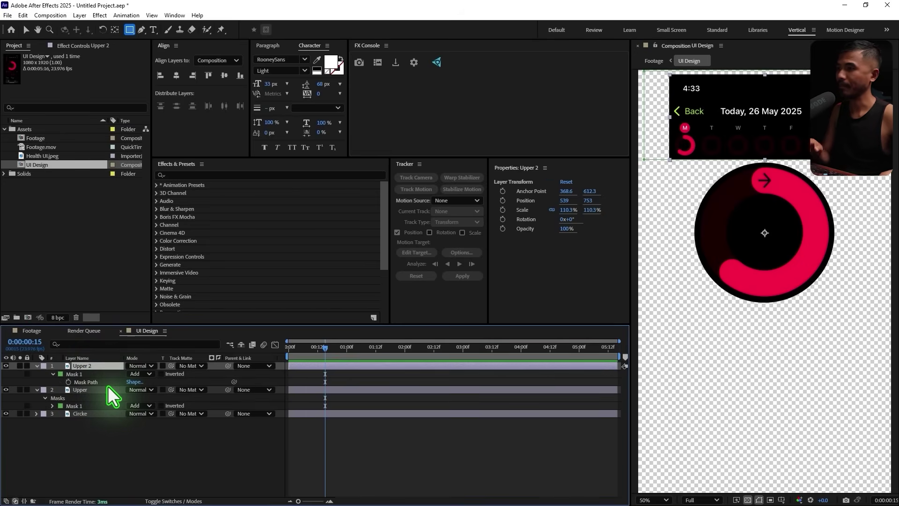
pyautogui.click(143, 375)
pyautogui.click(175, 403)
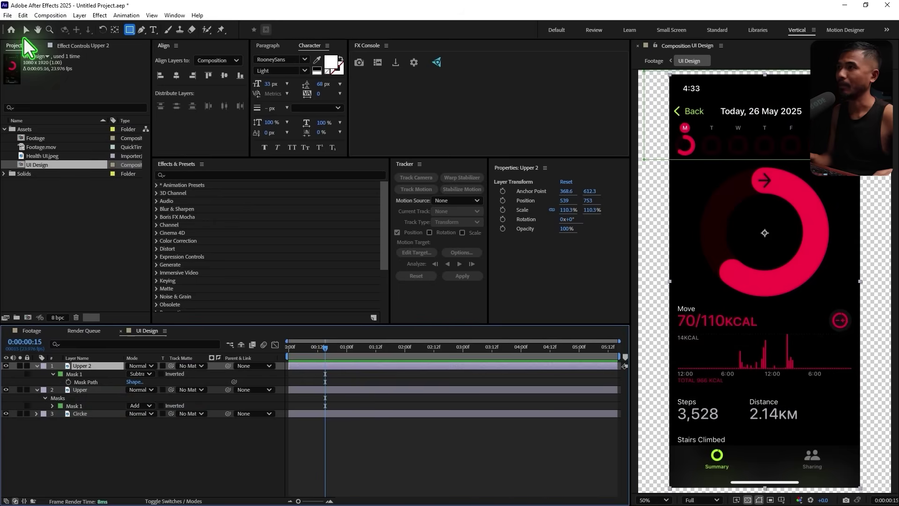
# Move the Upper 2 layer's mask down until its upper edge sits just below the activity ring
pyautogui.click(26, 29)
pyautogui.click(773, 161)
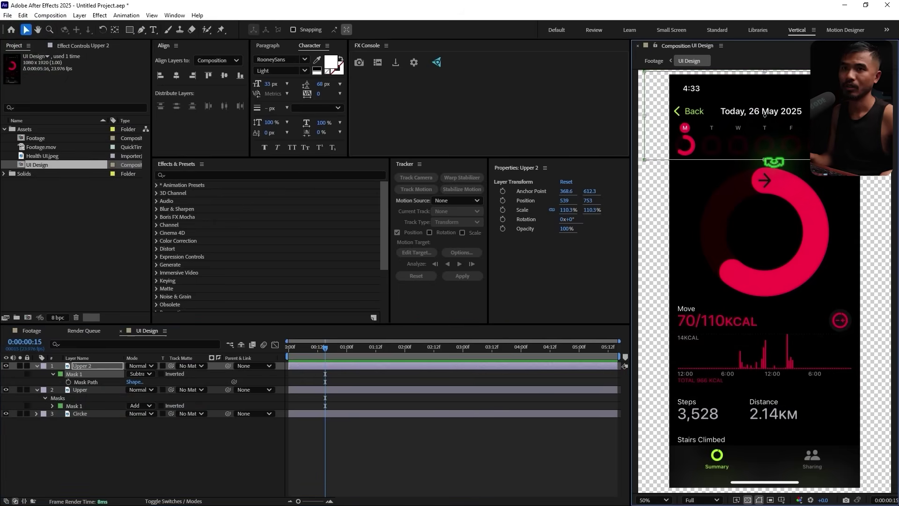
pyautogui.moveTo(765, 159); pyautogui.dragTo(775, 304)
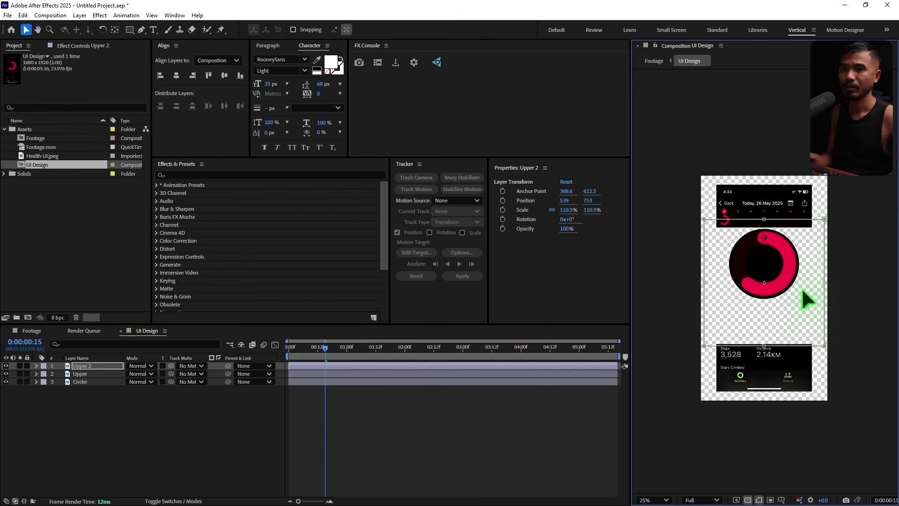
pyautogui.moveTo(802, 287); pyautogui.dragTo(802, 365)
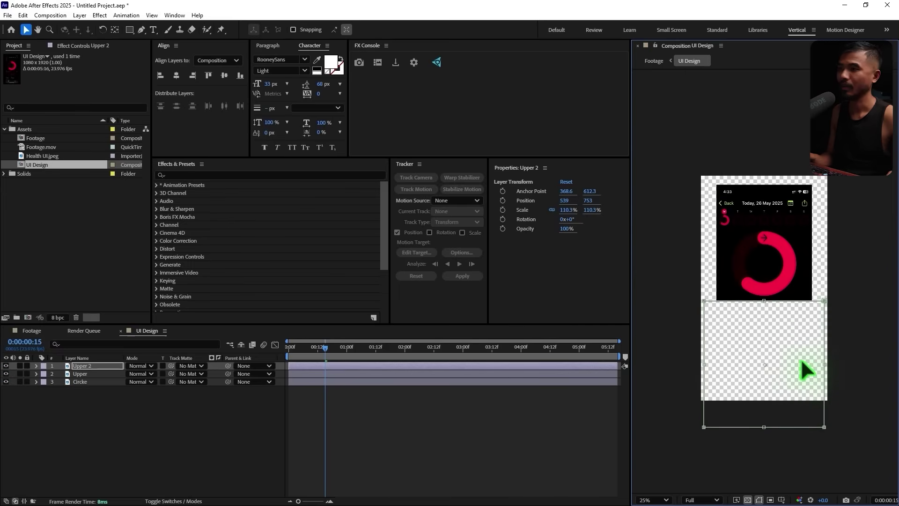
# Set Upper 2's Mask 1 to Add and raise its lower edge to just below the Steps and Distance figures
pyautogui.press('m')
pyautogui.click(140, 374)
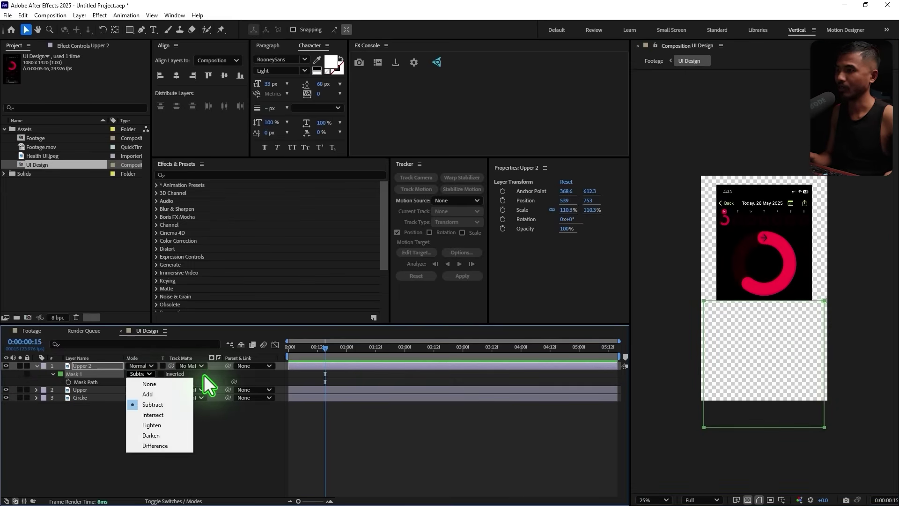
pyautogui.click(163, 396)
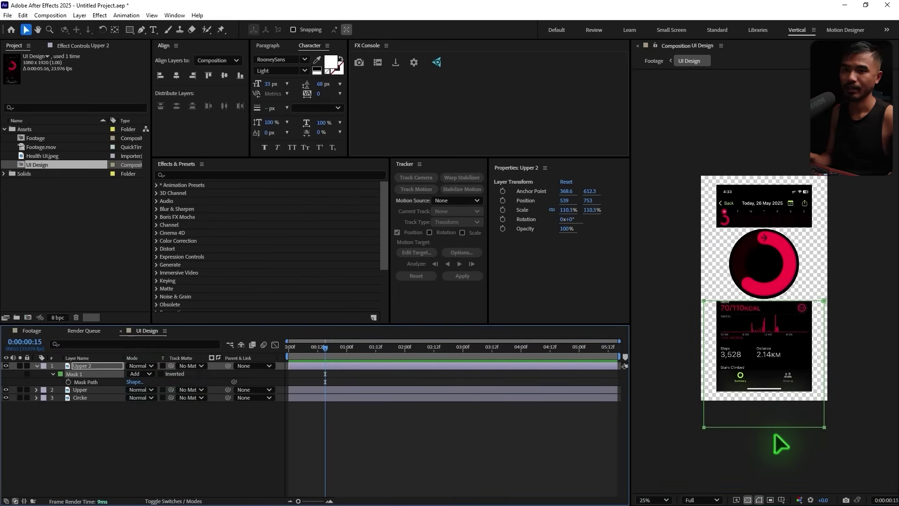
pyautogui.click(761, 428)
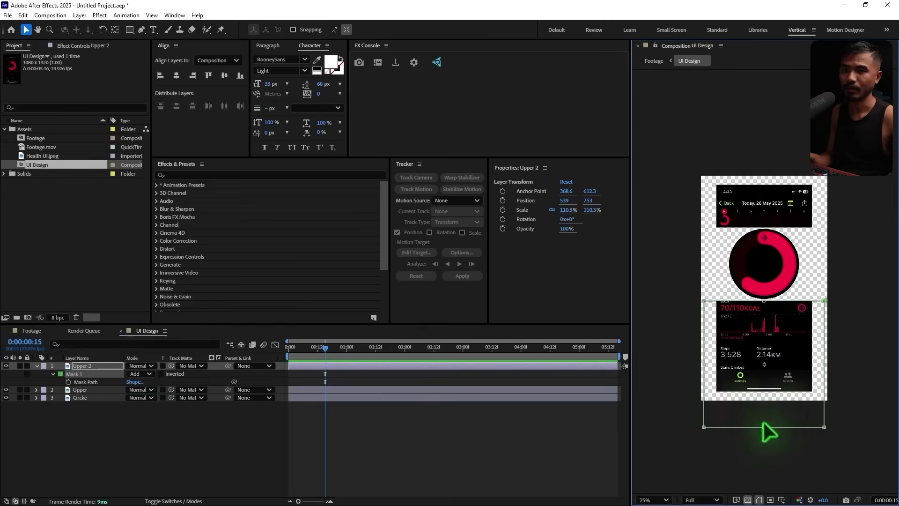
pyautogui.moveTo(764, 425); pyautogui.dragTo(761, 359)
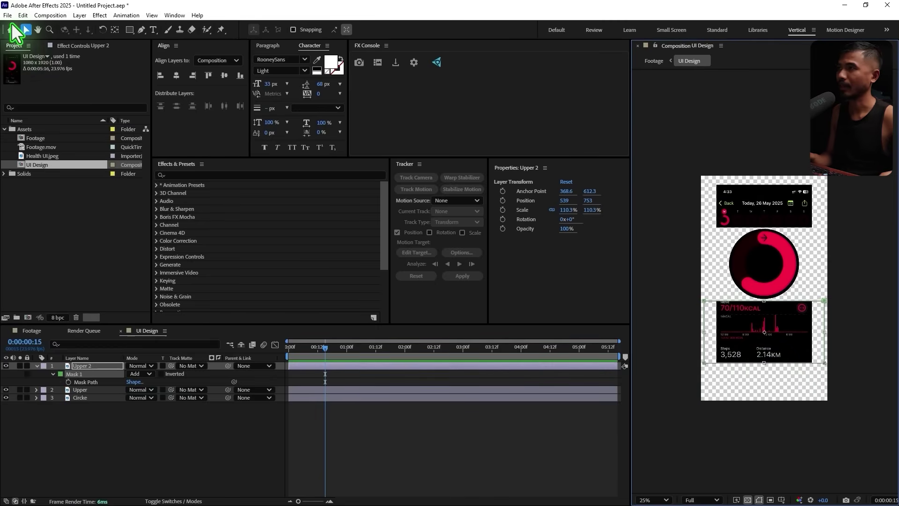
pyautogui.click(36, 365)
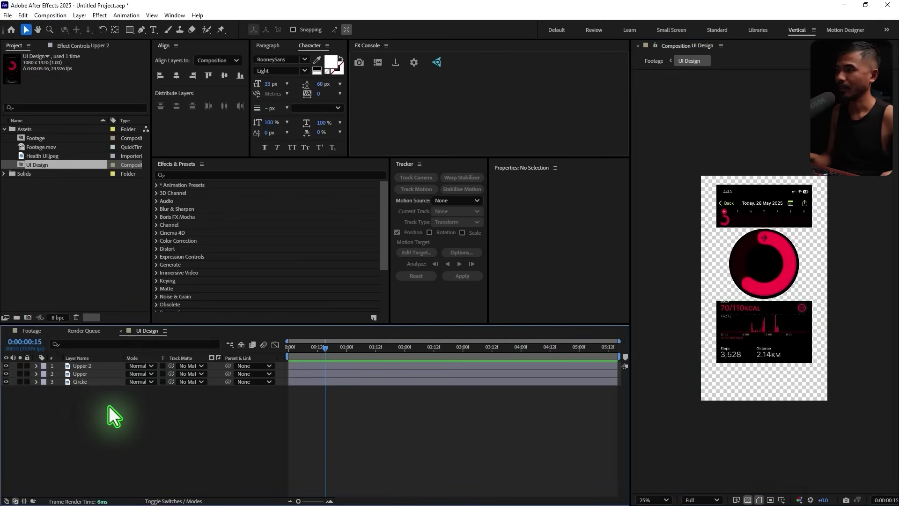
# Move the Upper 2, Upper and Circke layers down together to a position of 539, 913 to centre them in the composition
pyautogui.moveTo(109, 406); pyautogui.dragTo(93, 362)
pyautogui.moveTo(755, 263); pyautogui.dragTo(786, 288)
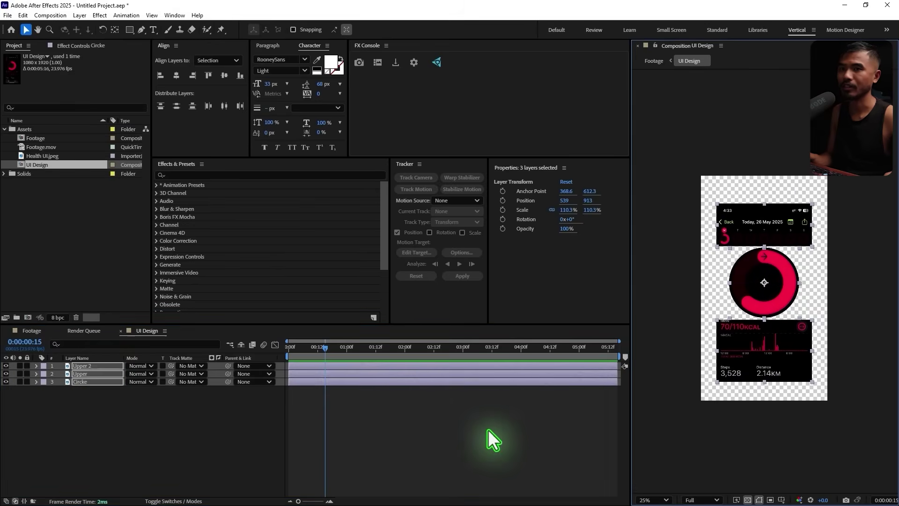
pyautogui.click(450, 412)
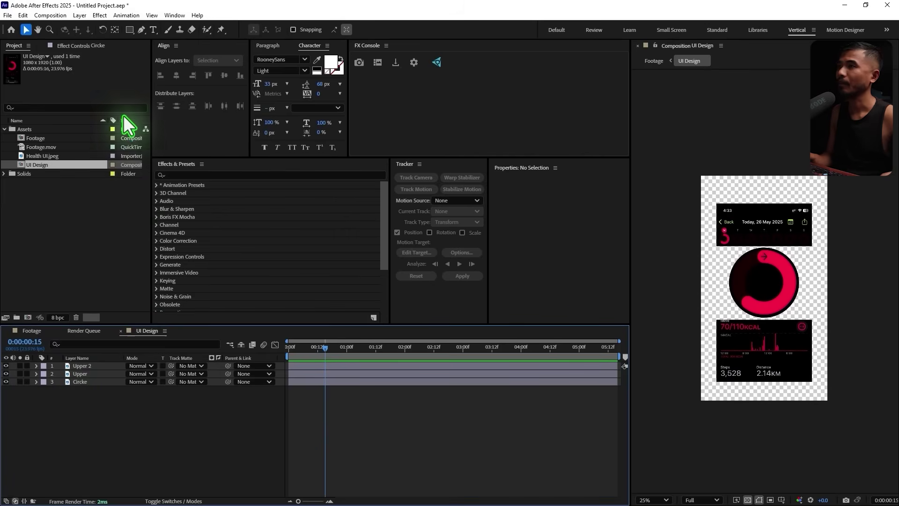
# Create a 1080 x 1920 solid named "BG" in the black sampled from the UI header and place it beneath all other layers
pyautogui.click(79, 15)
pyautogui.moveTo(93, 24)
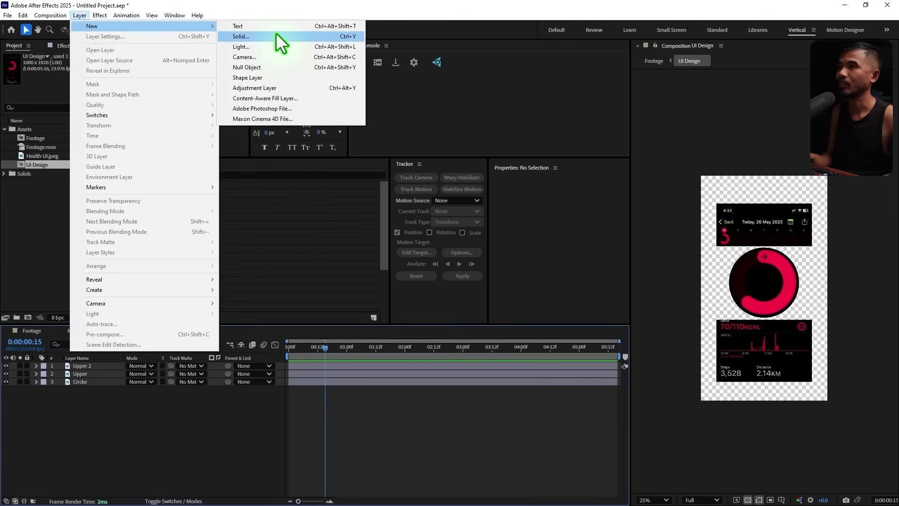
pyautogui.click(276, 33)
pyautogui.click(463, 326)
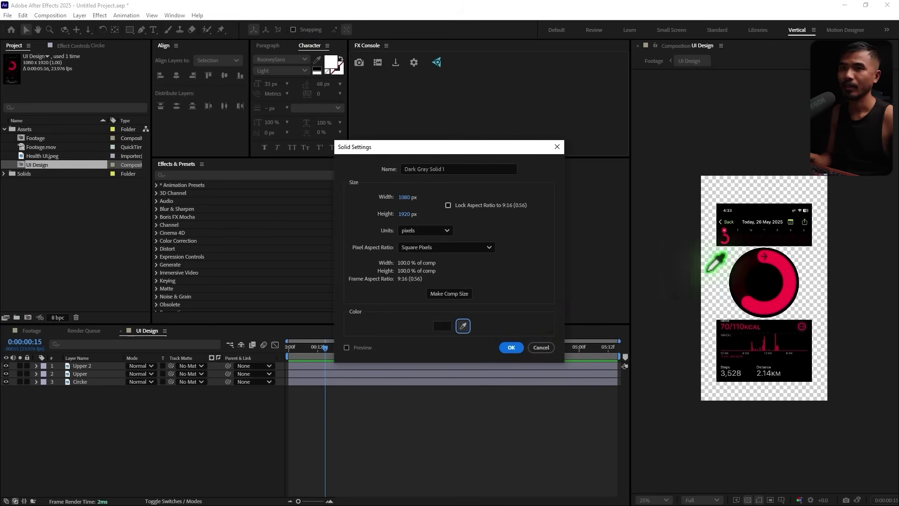
pyautogui.click(751, 210)
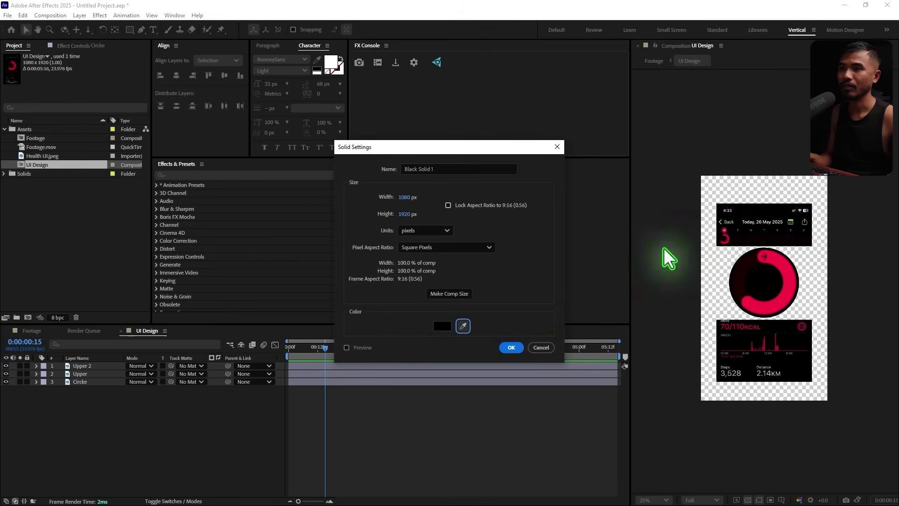
pyautogui.tripleClick(470, 165)
pyautogui.write('BG')
pyautogui.press('Return')
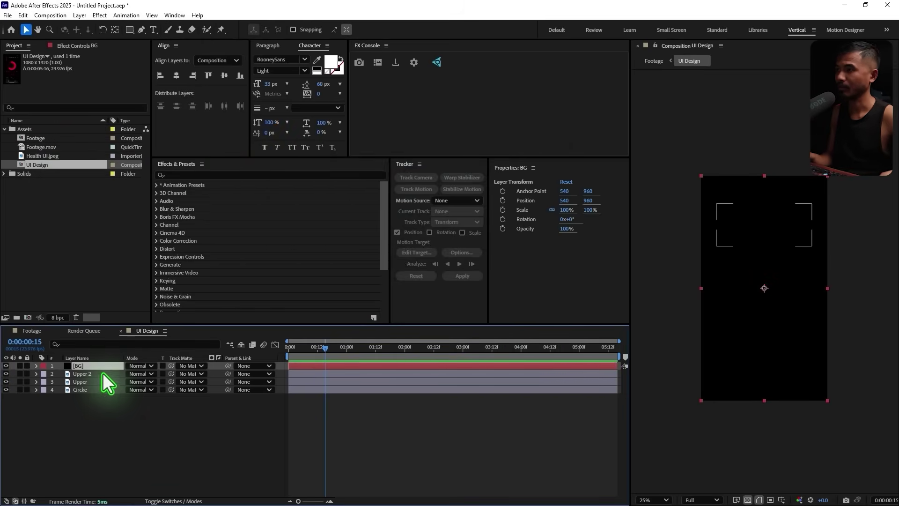
pyautogui.moveTo(103, 367); pyautogui.dragTo(153, 405)
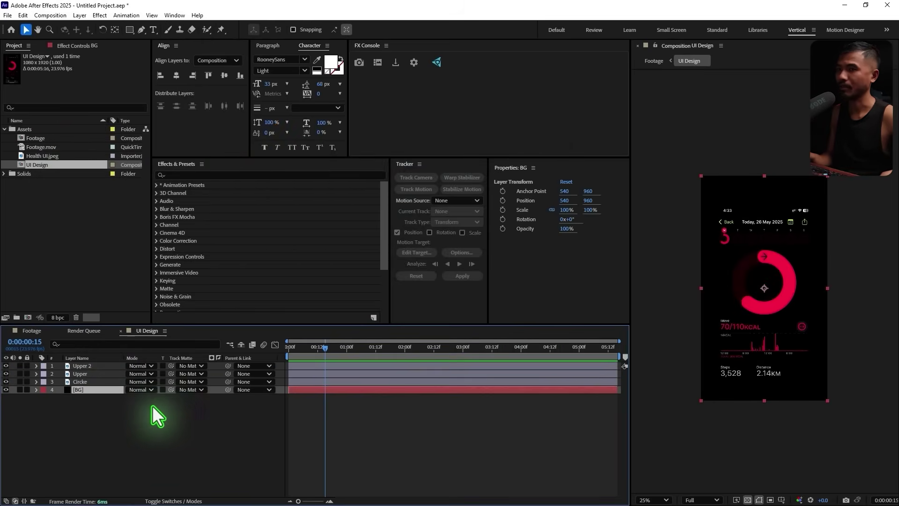
# Pre-compose all four layers into a new composition named "UI elements", moving all attributes into it
pyautogui.keyDown('shift'); pyautogui.click(91, 366); pyautogui.keyUp('shift')
pyautogui.hotkey('ctrl', 'shift', 'c')
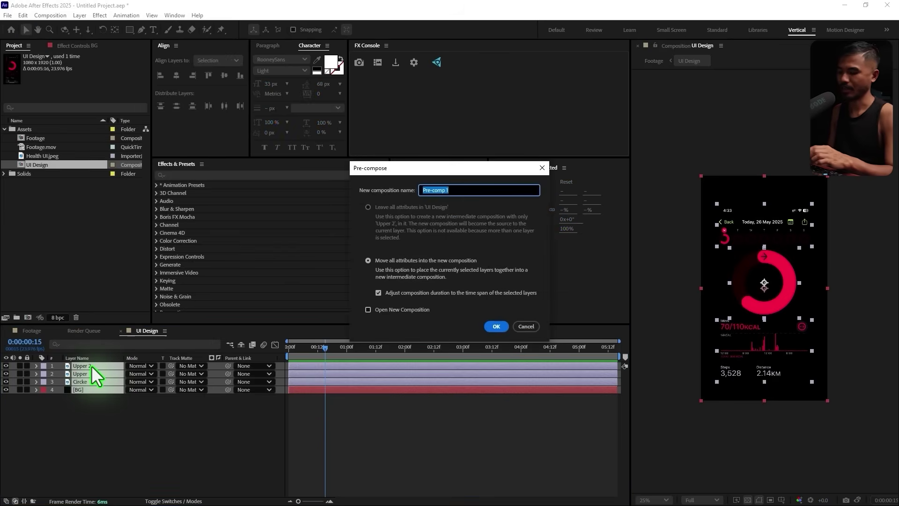
pyautogui.write('UI ')
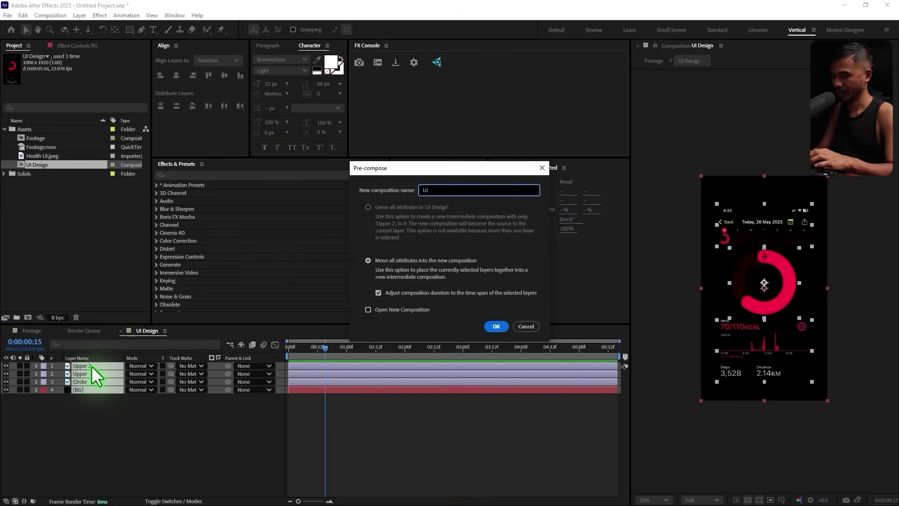
pyautogui.write('elements')
pyautogui.press('Return')
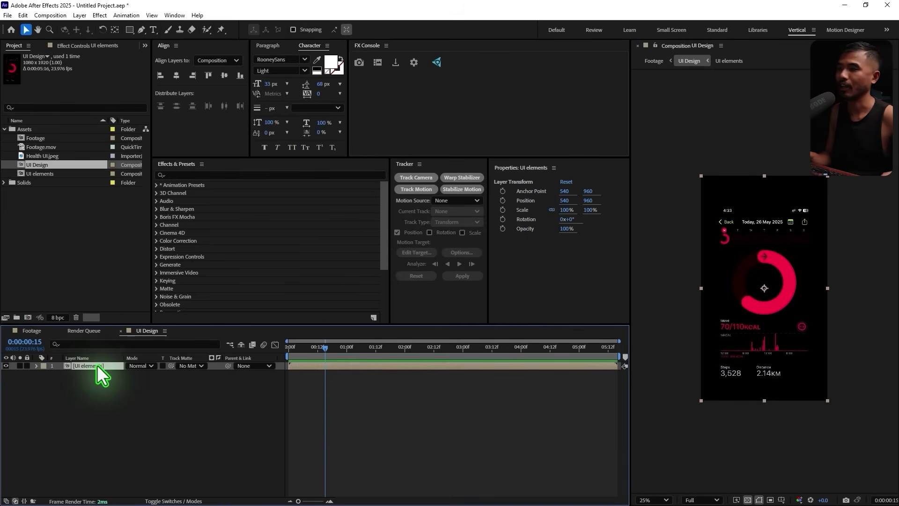
# Draw a rounded rectangle shape layer of about 840 x 1536 px framing the UI from the status bar to the Steps row
pyautogui.click(113, 415)
pyautogui.click(130, 31)
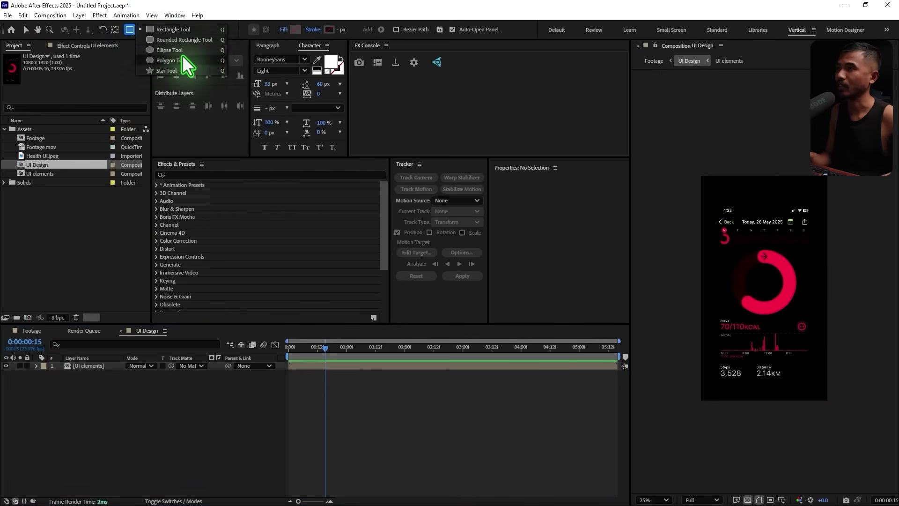
pyautogui.click(177, 39)
pyautogui.moveTo(718, 203)
pyautogui.mouseDown()
pyautogui.moveTo(782, 363)
pyautogui.moveTo(813, 380)
pyautogui.mouseUp()
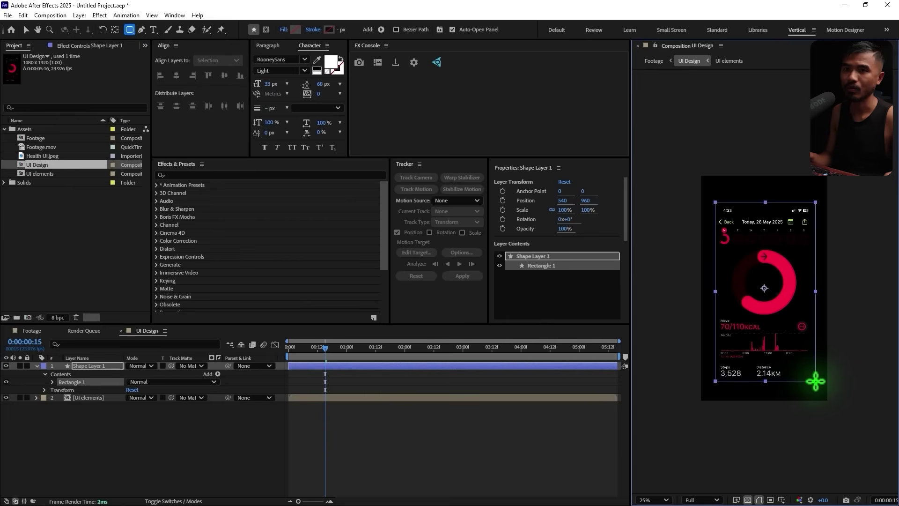
pyautogui.moveTo(814, 382); pyautogui.dragTo(814, 382)
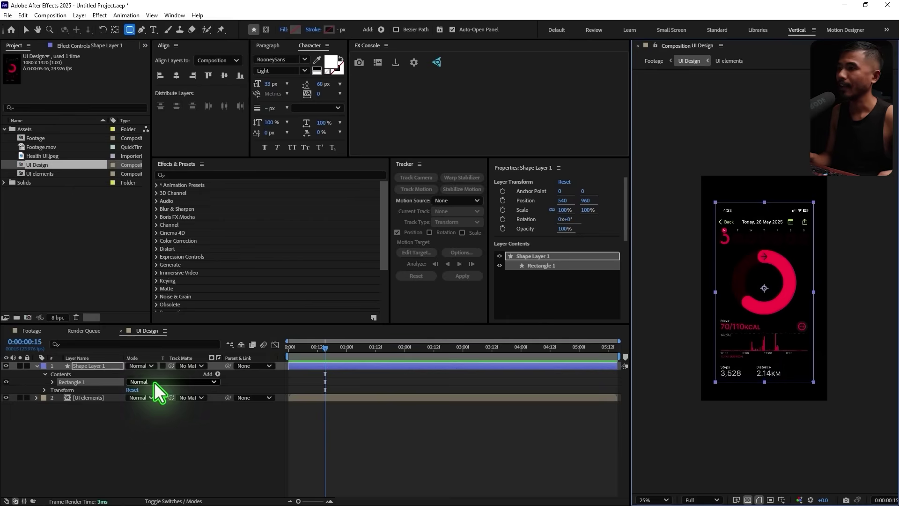
# Rename the rounded rectangle's shape layer "mask" and set its fill colour to white
pyautogui.press('Return')
pyautogui.write('mask')
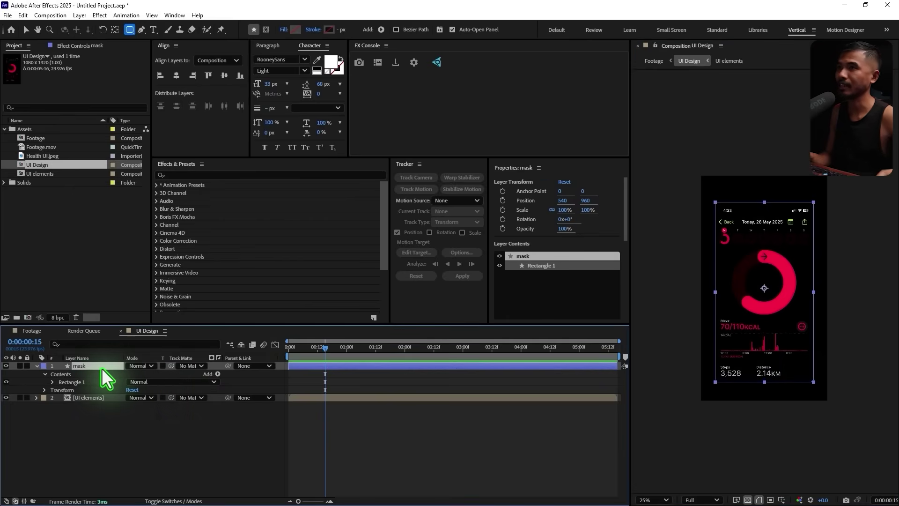
pyautogui.press('Return')
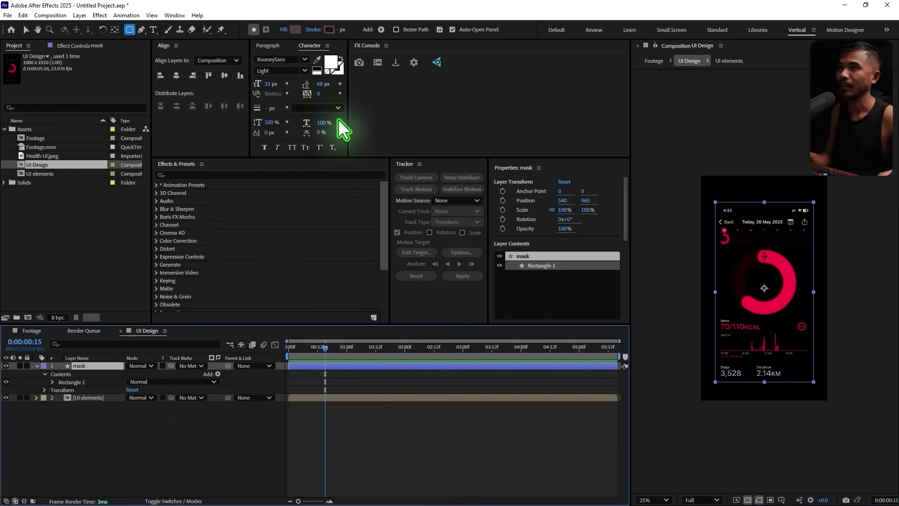
pyautogui.click(296, 30)
pyautogui.click(542, 202)
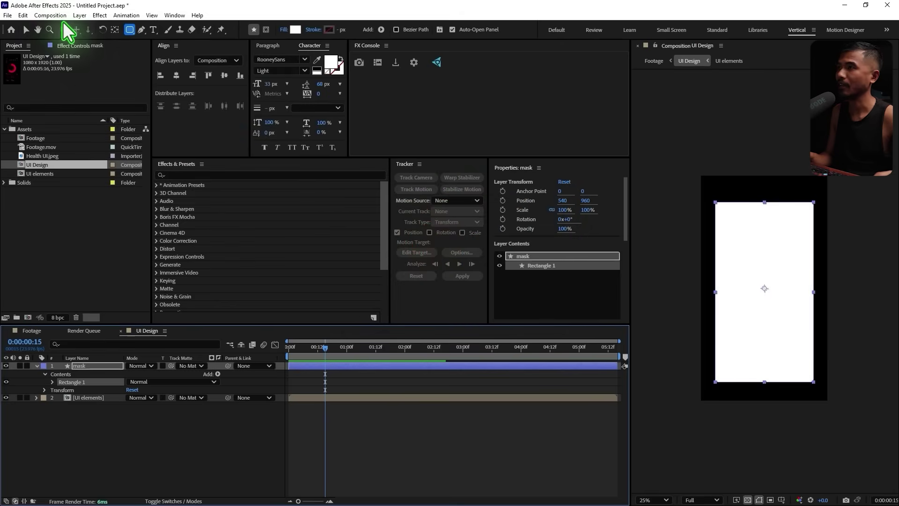
# Set the corner roundness of the mask layer's rectangle path to 166
pyautogui.click(27, 30)
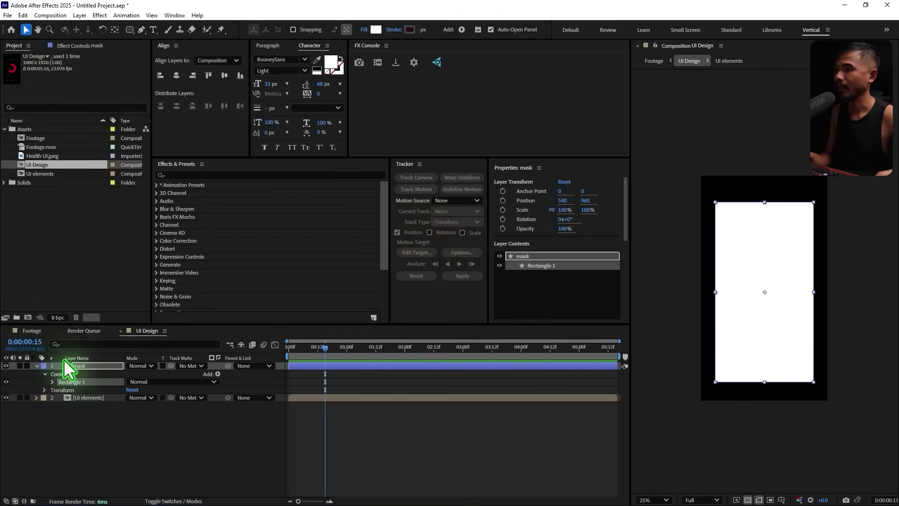
pyautogui.click(52, 382)
pyautogui.click(60, 390)
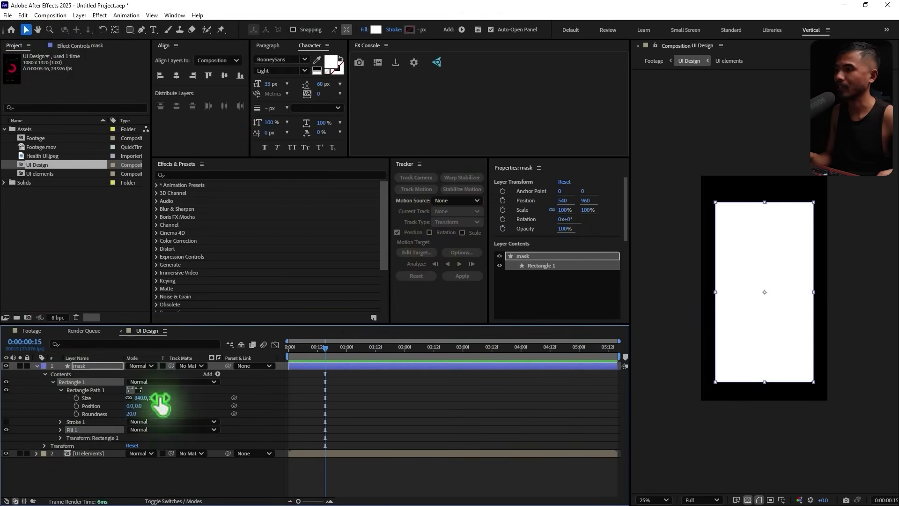
pyautogui.moveTo(132, 415); pyautogui.dragTo(205, 420)
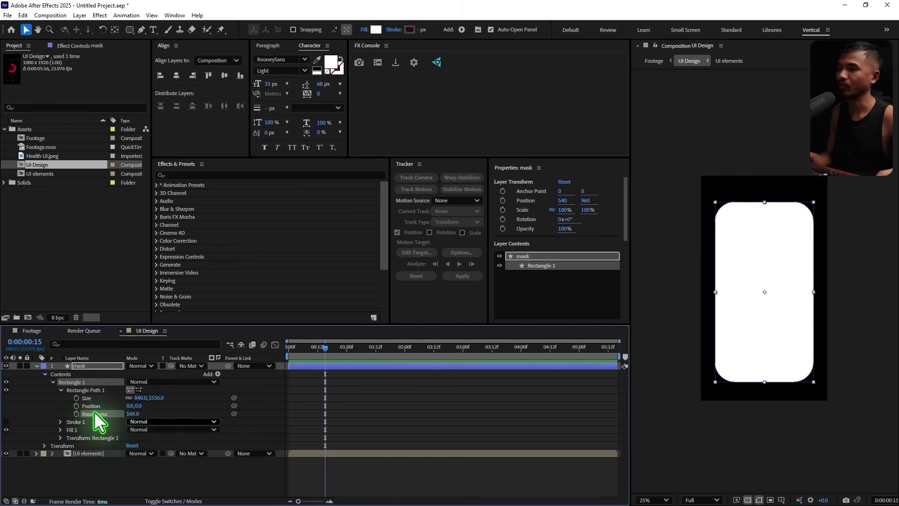
pyautogui.click(45, 374)
pyautogui.click(38, 367)
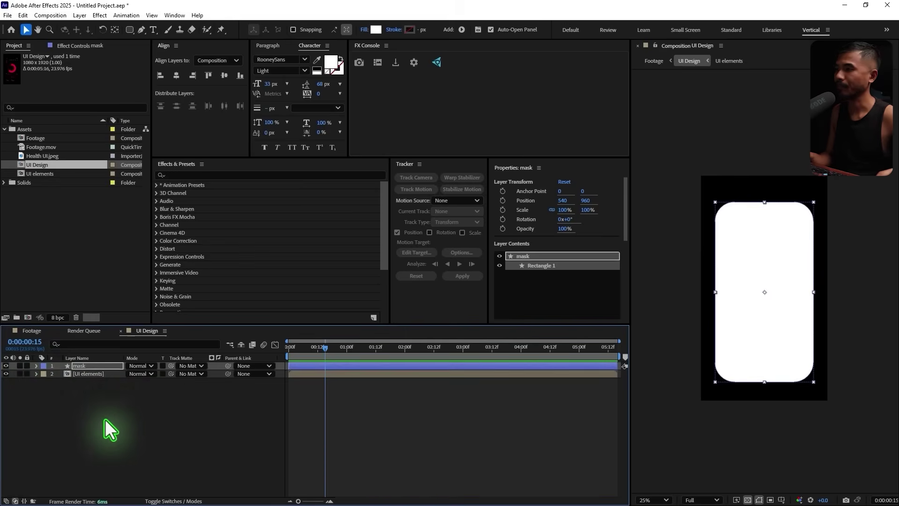
# Assign the mask layer as the track matte of the UI elements layer
pyautogui.click(91, 373)
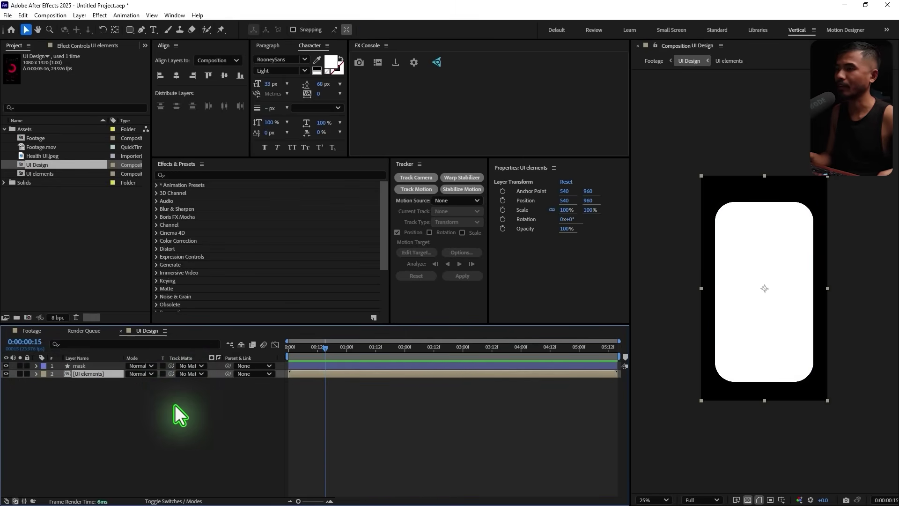
pyautogui.click(178, 501)
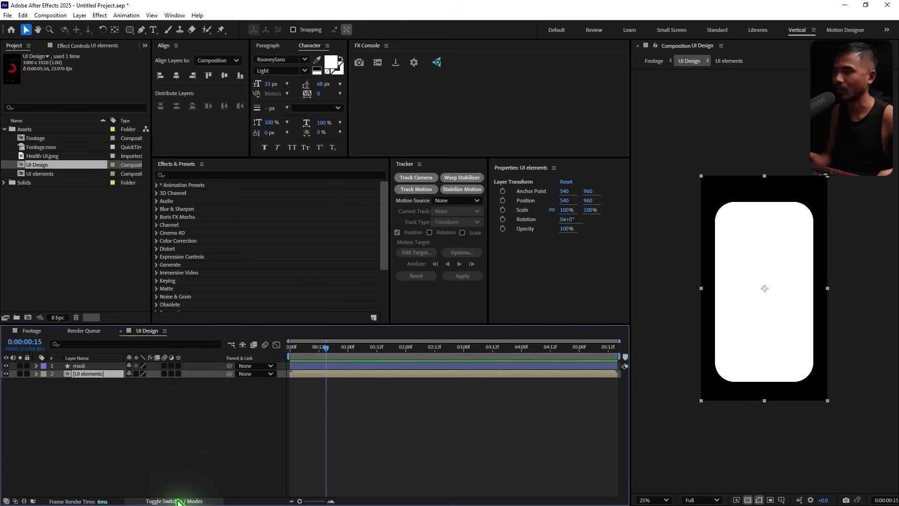
pyautogui.click(177, 501)
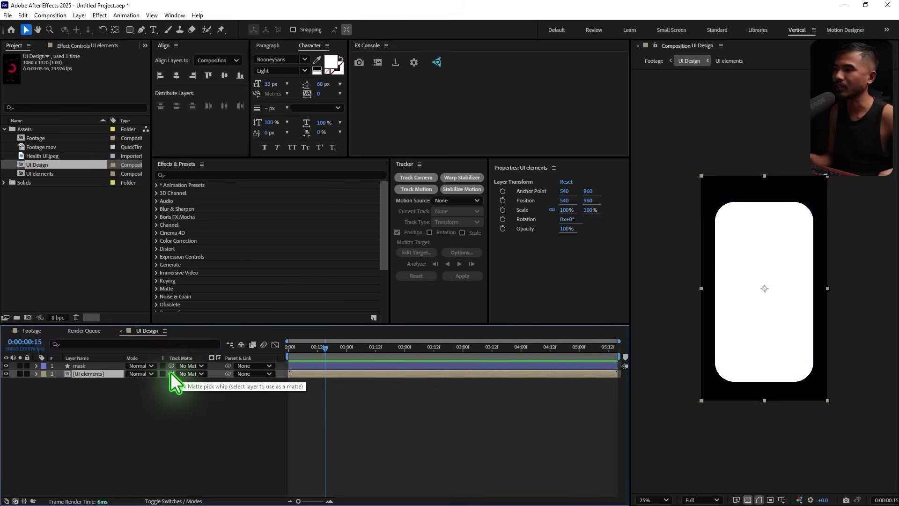
pyautogui.moveTo(170, 372); pyautogui.dragTo(74, 365)
# Duplicate the mask shape layer and turn on the visibility of the copy
pyautogui.click(75, 366)
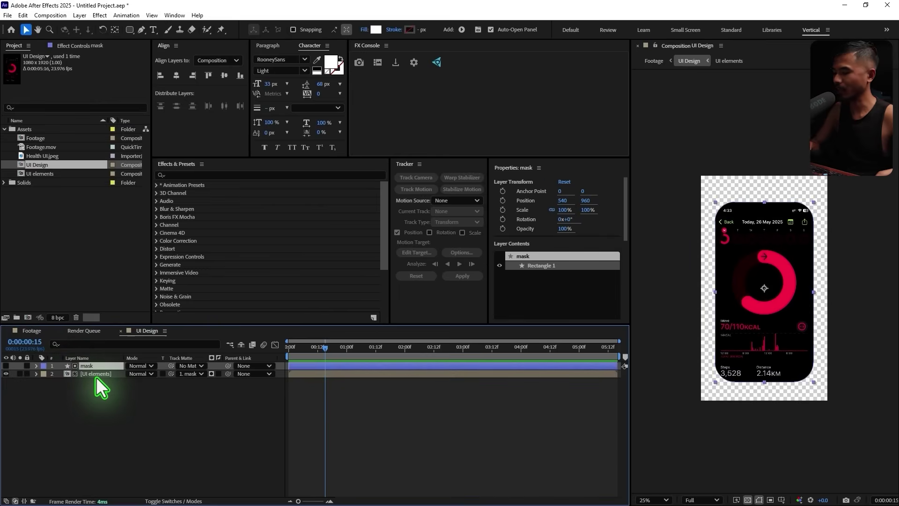
pyautogui.hotkey('ctrl', 'd')
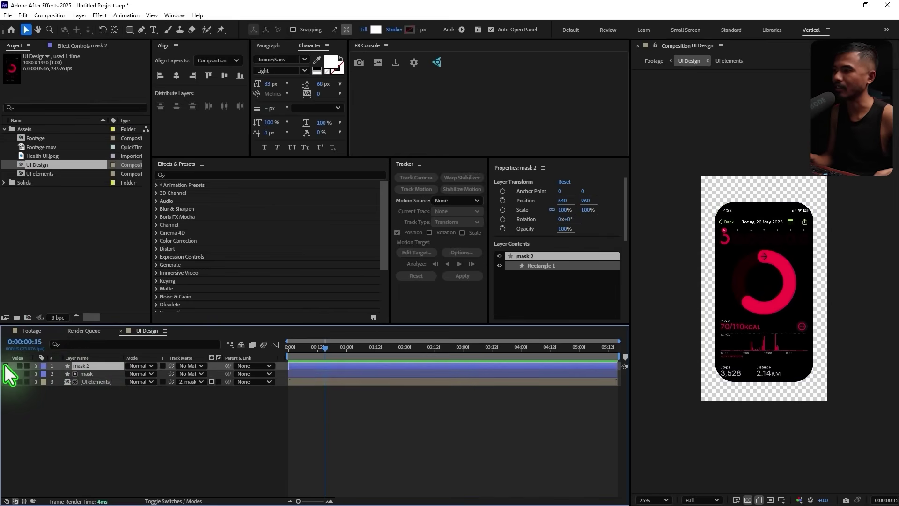
pyautogui.click(5, 365)
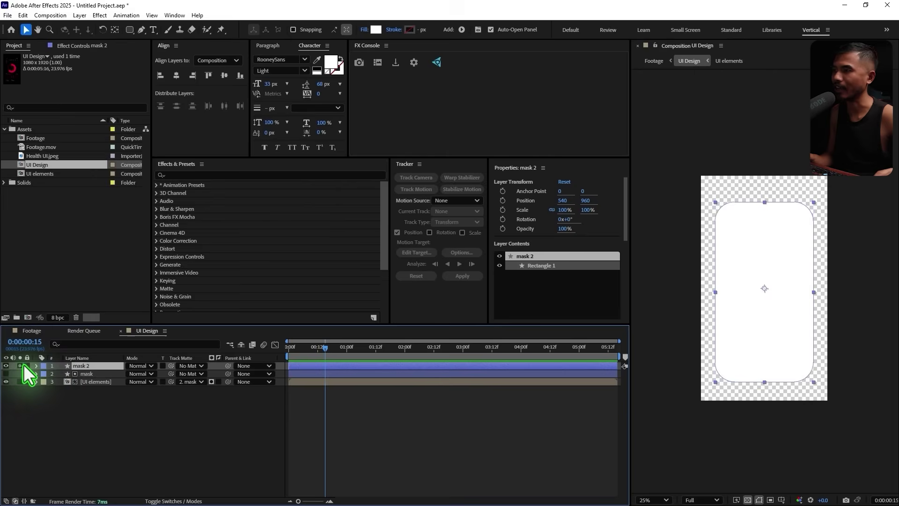
# Set the mask 2 layer's fill to None and its stroke colour to FA1250, sampled from the activity ring
pyautogui.click(363, 30)
pyautogui.click(399, 231)
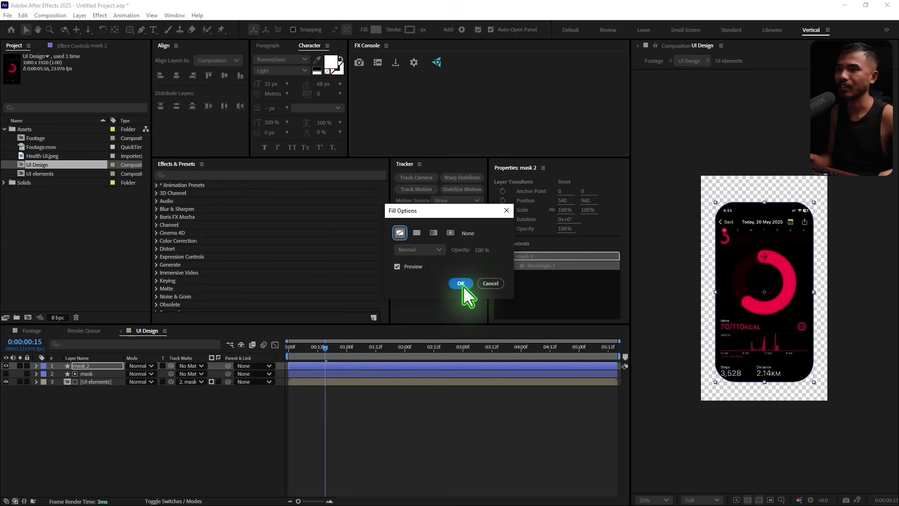
pyautogui.click(462, 285)
pyautogui.click(410, 31)
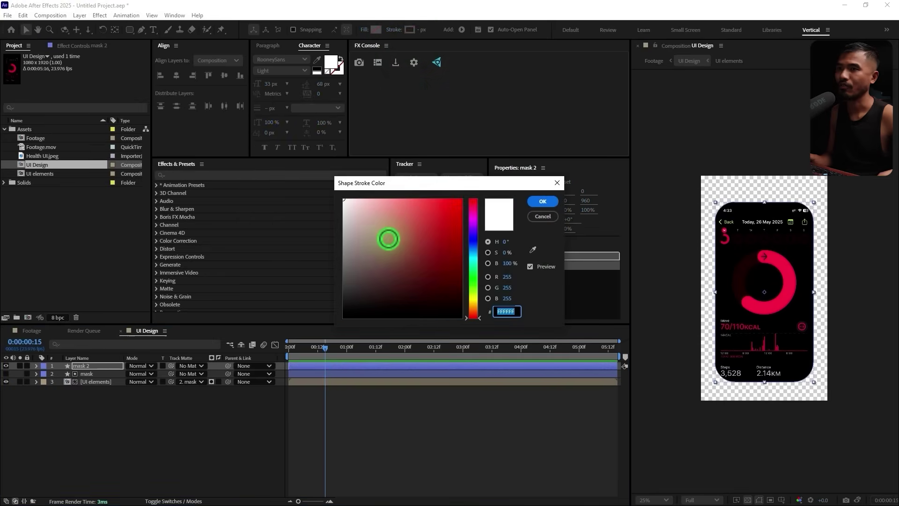
pyautogui.click(532, 249)
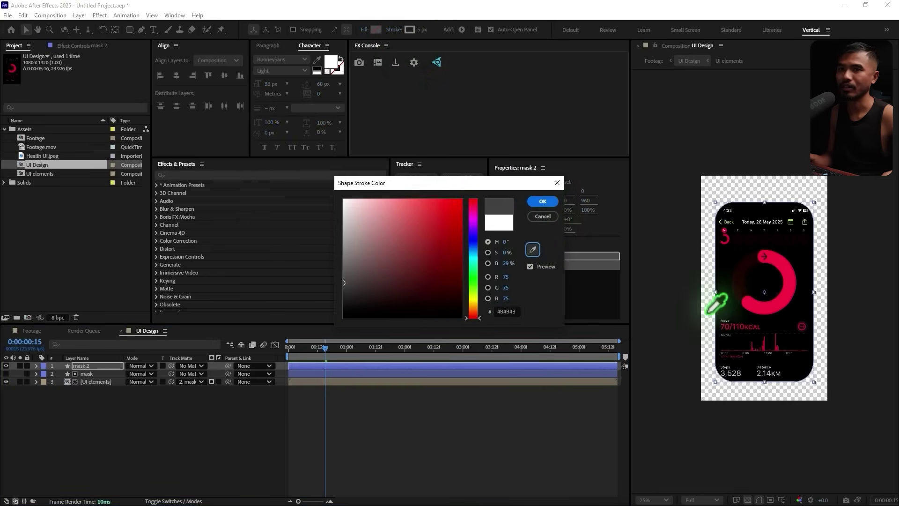
pyautogui.click(782, 307)
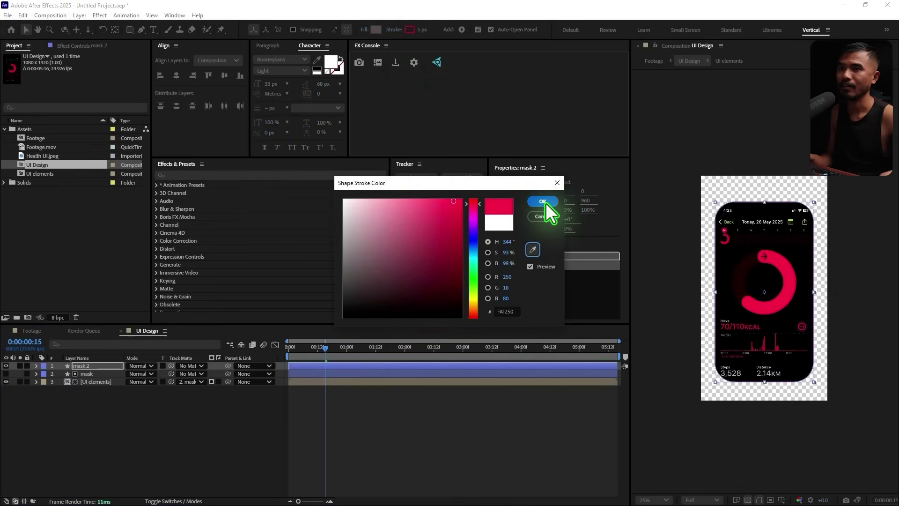
pyautogui.click(543, 201)
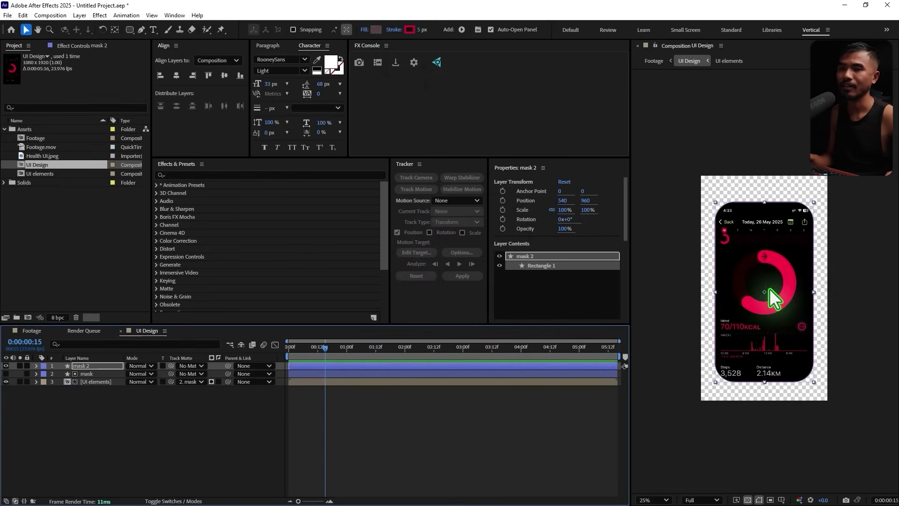
pyautogui.click(749, 500)
pyautogui.press('.')
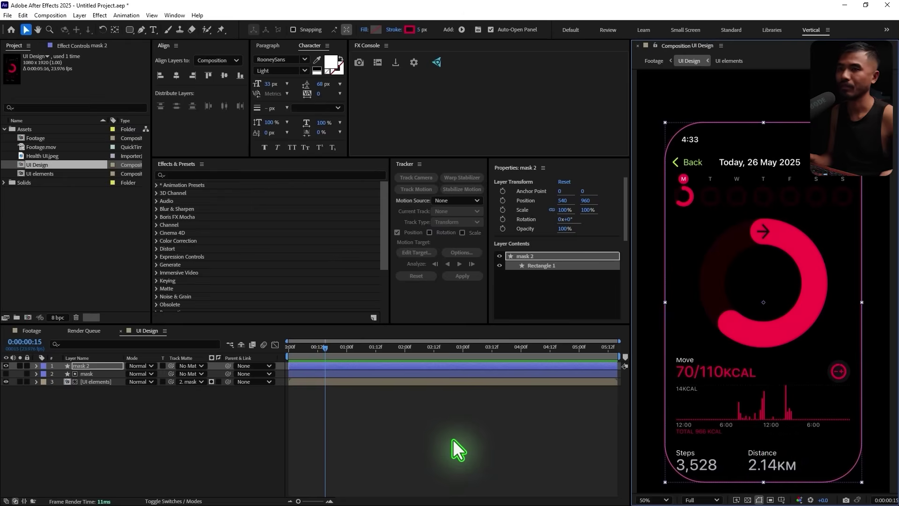
pyautogui.click(453, 442)
# Add Trim Paths to the contents of the mask 2 shape layer
pyautogui.click(90, 366)
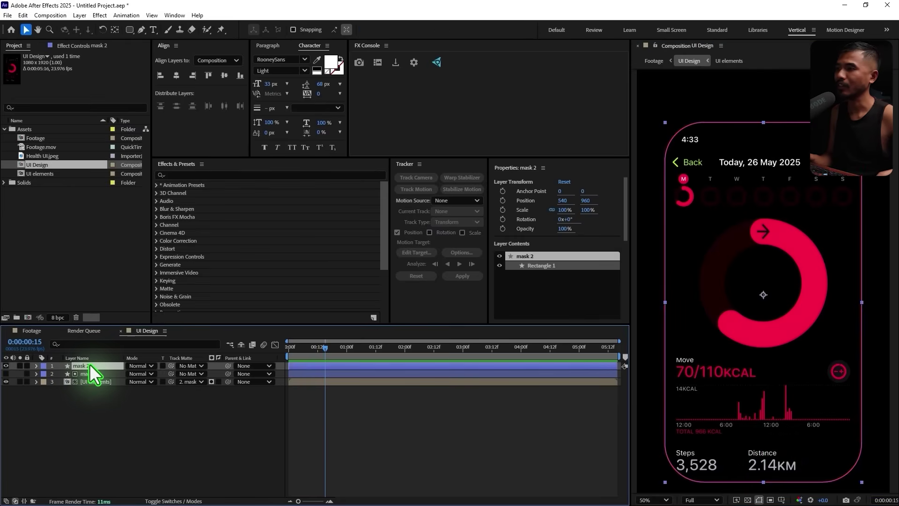
pyautogui.click(37, 365)
pyautogui.click(218, 373)
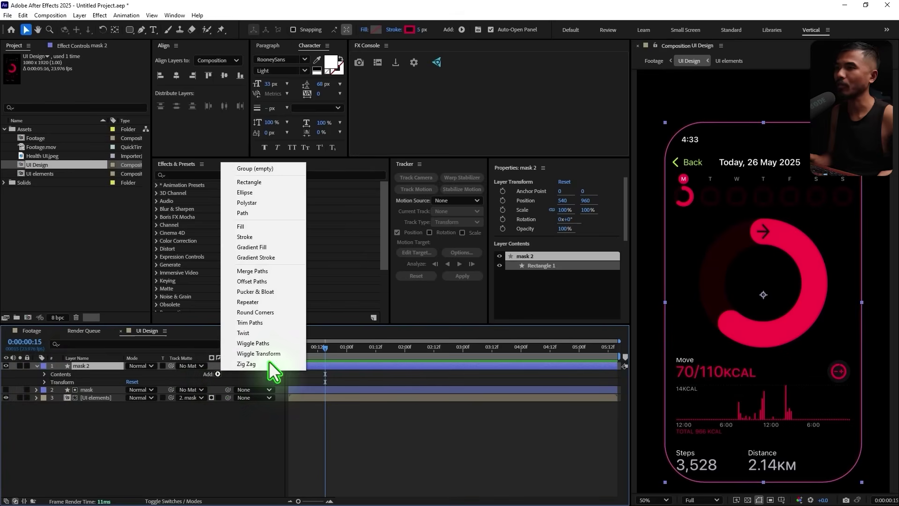
pyautogui.click(255, 323)
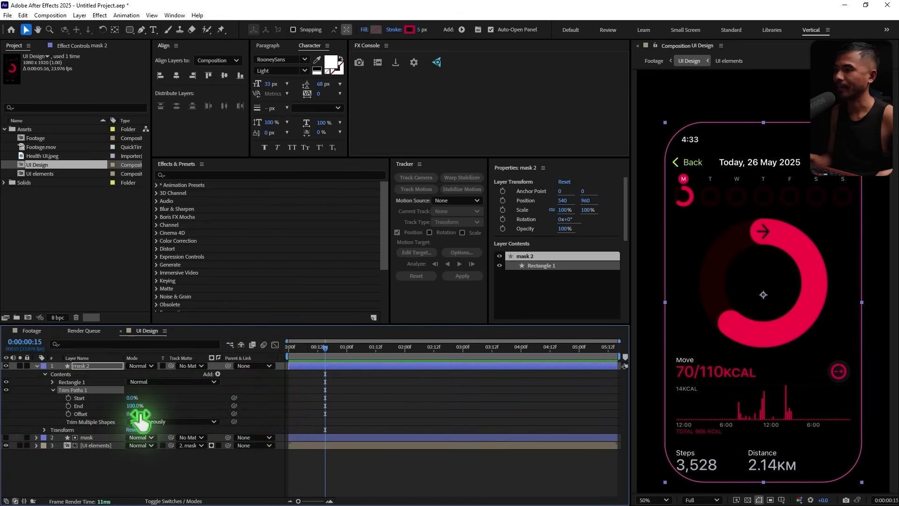
# Set the Trim Paths End to 0% and create Start and End keyframes at 0:00:00:00
pyautogui.click(79, 406)
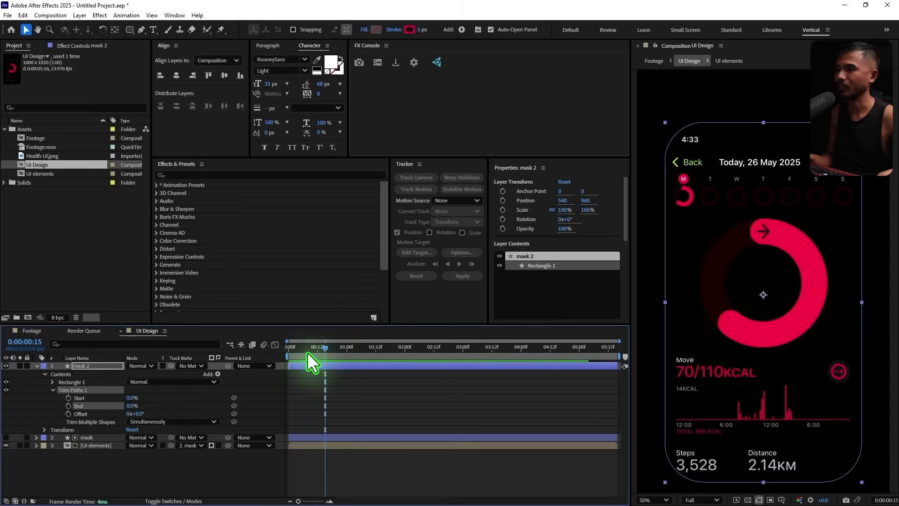
pyautogui.press('Home')
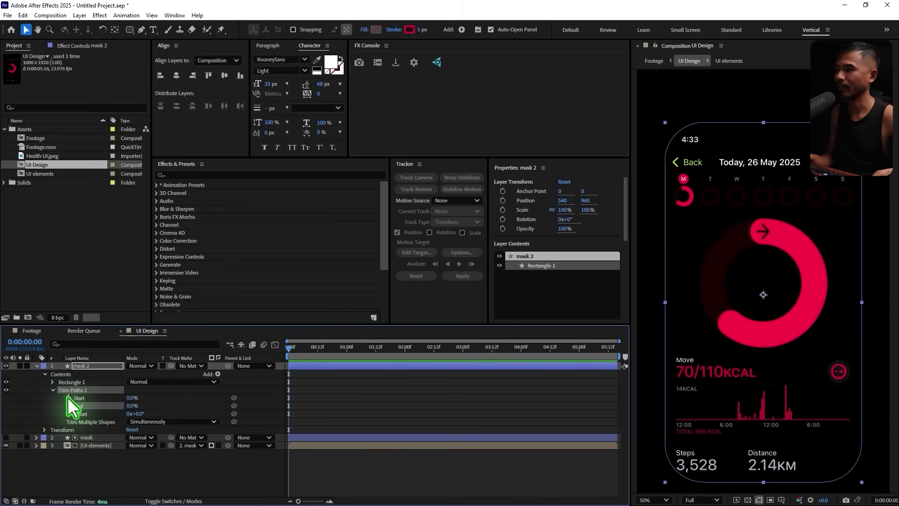
pyautogui.click(68, 398)
pyautogui.click(68, 405)
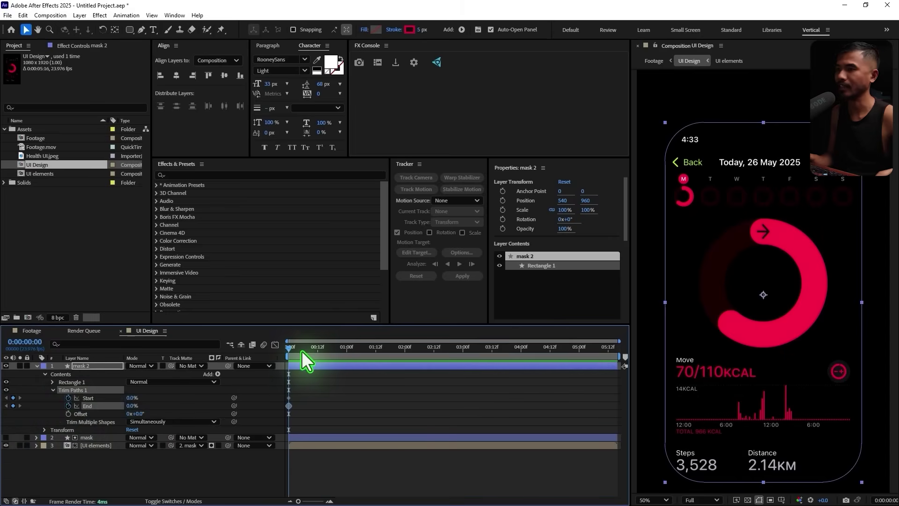
# Keyframe both the End and Start of Trim Paths at 100% at 0:00:02:17
pyautogui.moveTo(302, 351); pyautogui.dragTo(445, 381)
pyautogui.moveTo(132, 405); pyautogui.dragTo(235, 414)
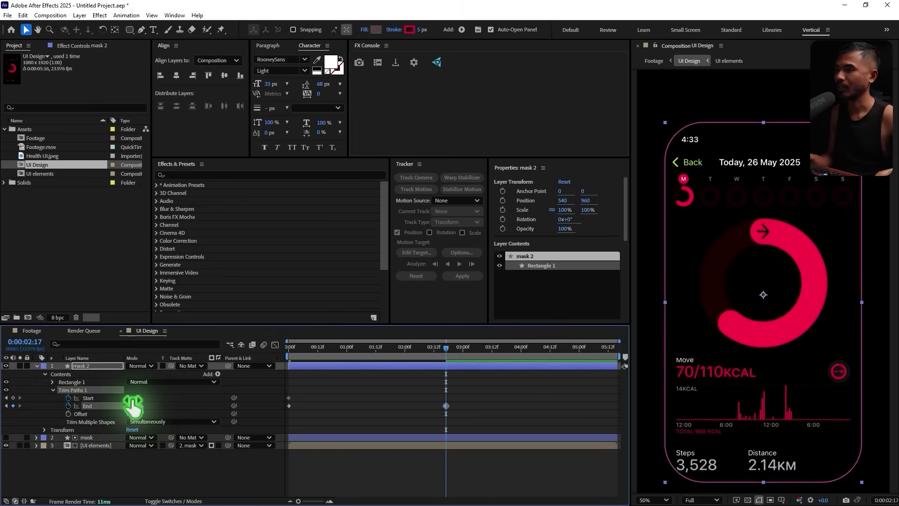
pyautogui.moveTo(133, 399)
pyautogui.mouseDown()
pyautogui.moveTo(445, 417)
pyautogui.moveTo(176, 411)
pyautogui.moveTo(133, 399)
pyautogui.mouseUp()
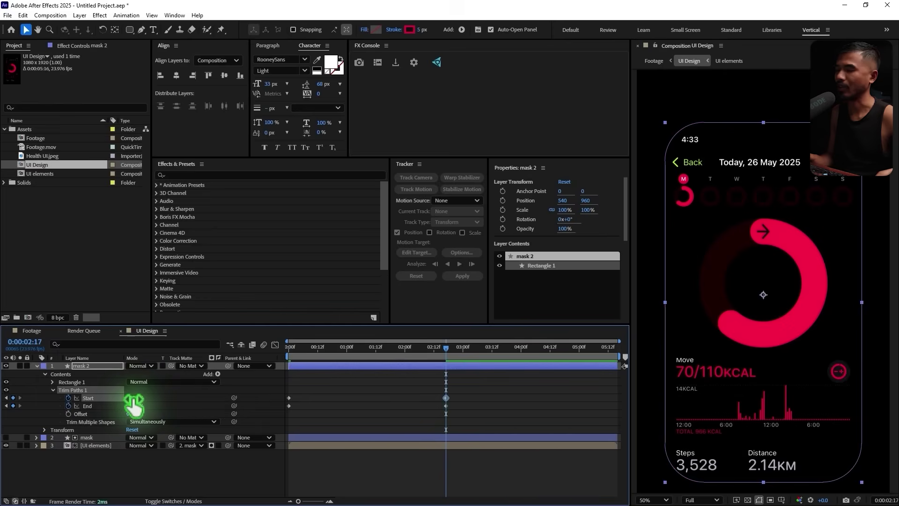
# Move the Start keyframes to about 0:00:02:02 and 0:00:04:19, apply Easy Ease to all Start and End keyframes and preview
pyautogui.moveTo(514, 389); pyautogui.dragTo(410, 398)
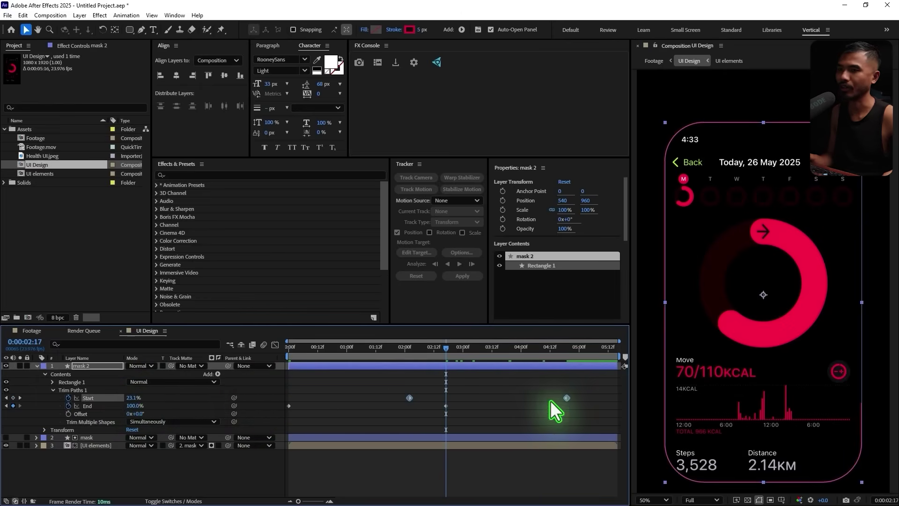
pyautogui.moveTo(599, 390); pyautogui.dragTo(245, 421)
pyautogui.press('F9')
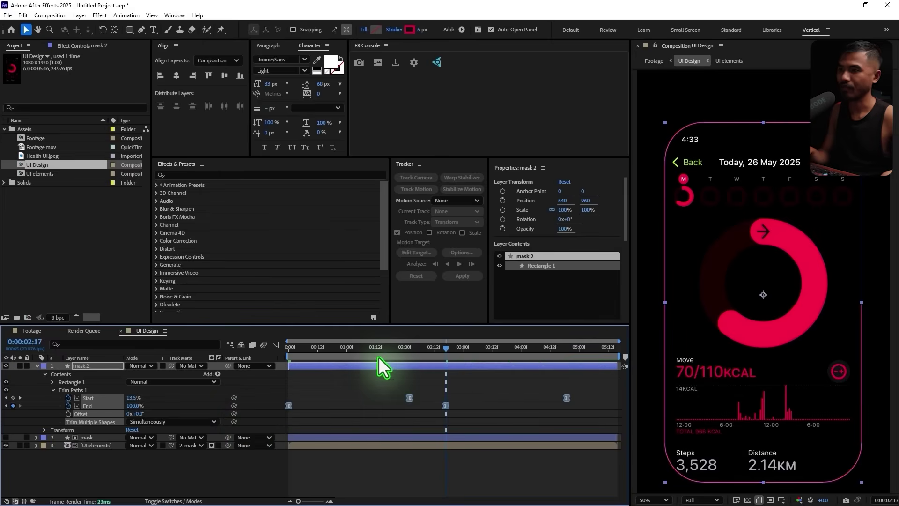
pyautogui.click(468, 404)
pyautogui.press('space')
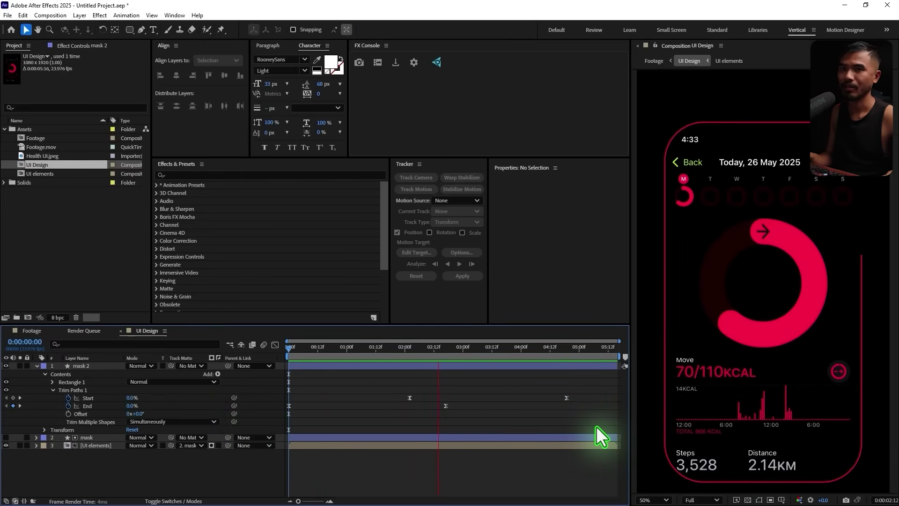
pyautogui.press('space')
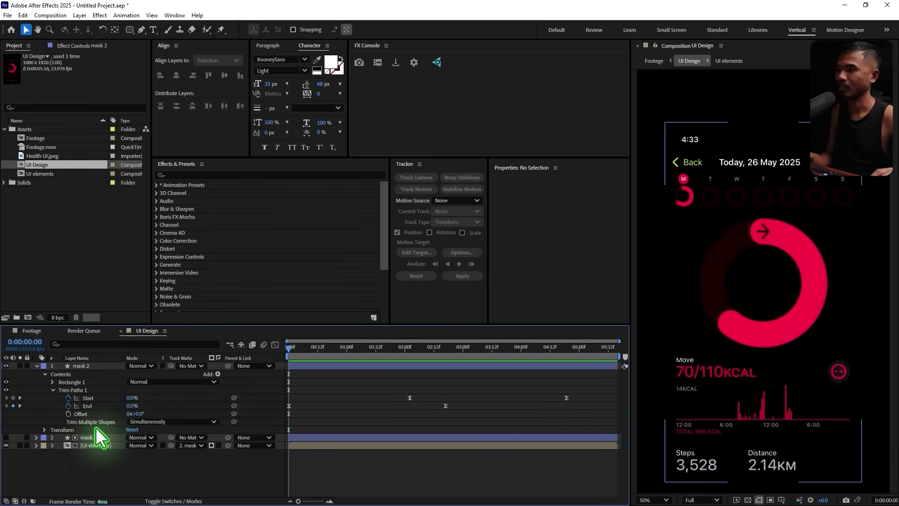
# Keyframe the Trim Paths Offset from 0x+0.0° at 0:00:00:00 to 1x+0.0° at 0:00:05:15 and preview the outline animation
pyautogui.click(69, 413)
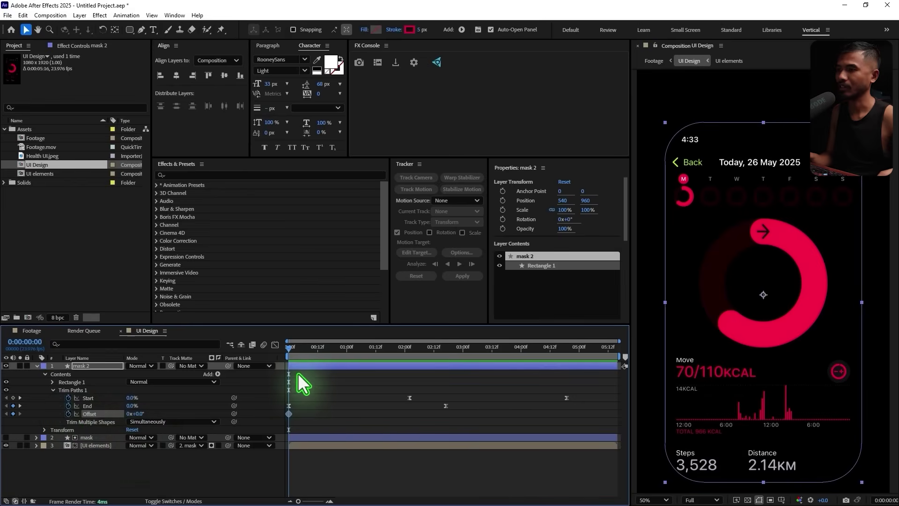
pyautogui.press('End')
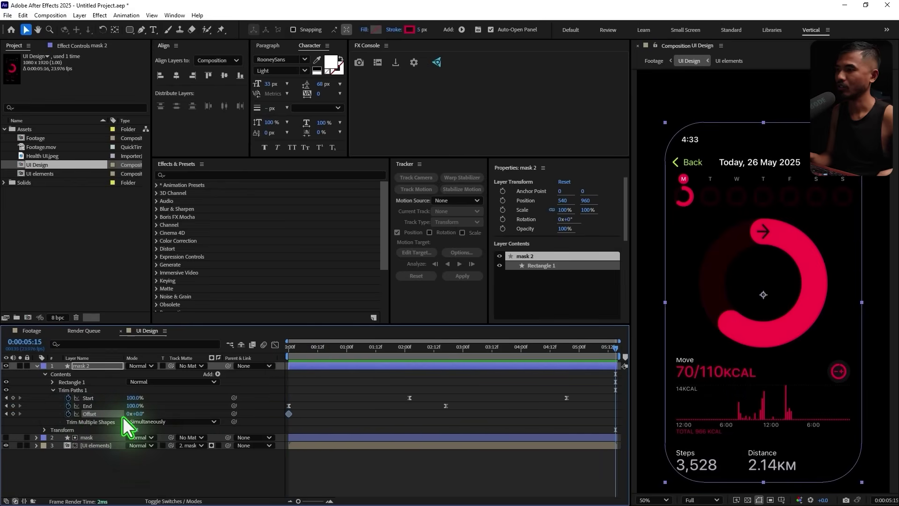
pyautogui.moveTo(128, 416); pyautogui.dragTo(125, 413)
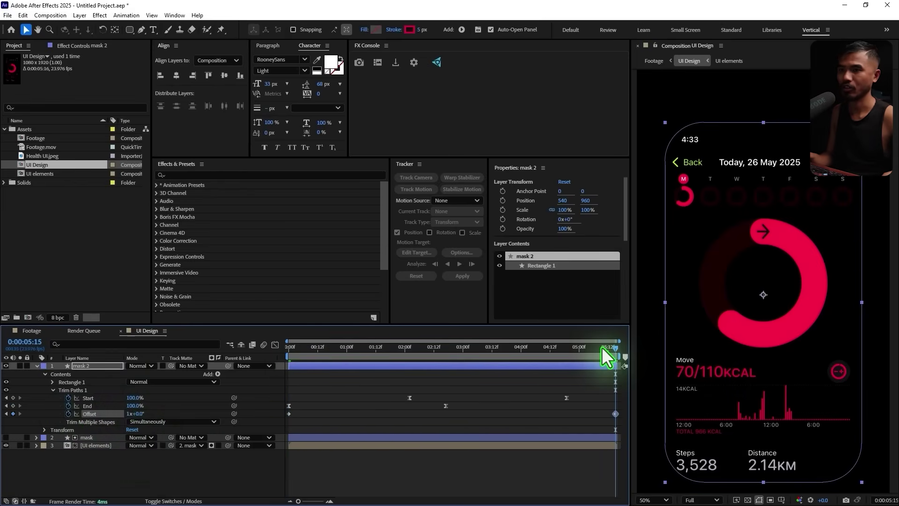
pyautogui.press('Home')
pyautogui.press('space')
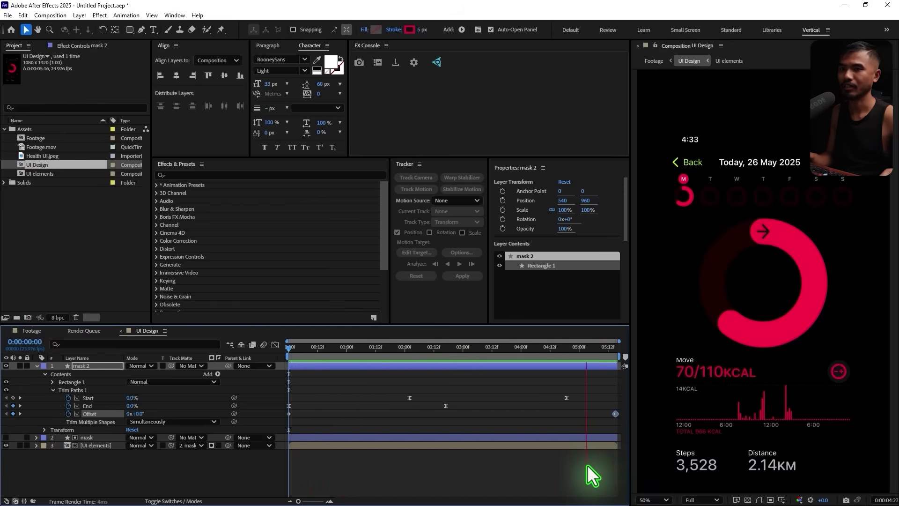
pyautogui.press('space')
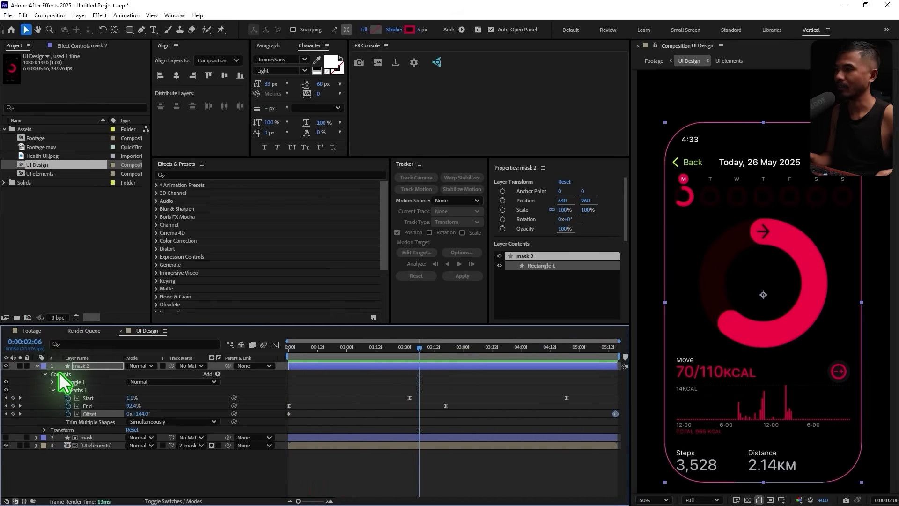
# Duplicate the mask 2 outline layer and set the lower copy's stroke width to 10 px
pyautogui.click(91, 367)
pyautogui.hotkey('ctrl', 'd')
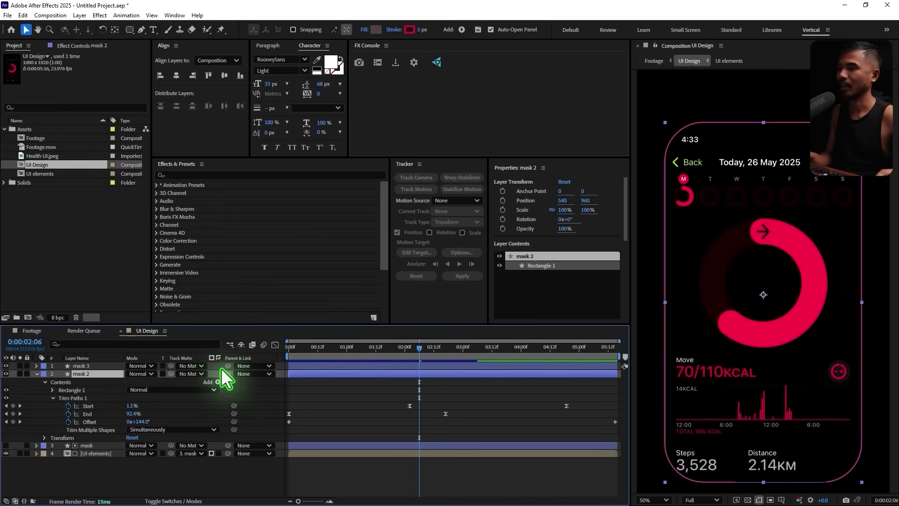
pyautogui.click(421, 31)
pyautogui.write('10')
pyautogui.press('Return')
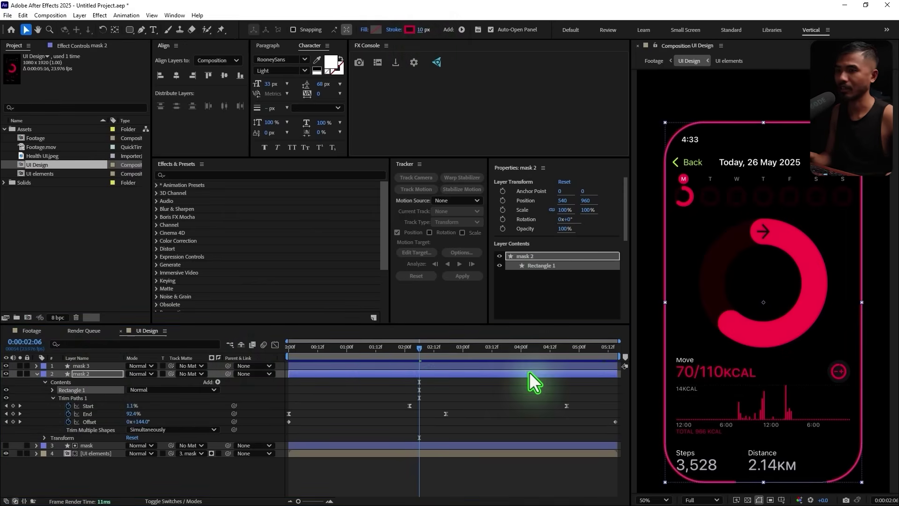
# Move mask 2's Trim Paths Start keyframes to about 0:00:00:12 and 0:00:03:05 and preview both outlines
pyautogui.moveTo(581, 393); pyautogui.dragTo(333, 408)
pyautogui.click(428, 382)
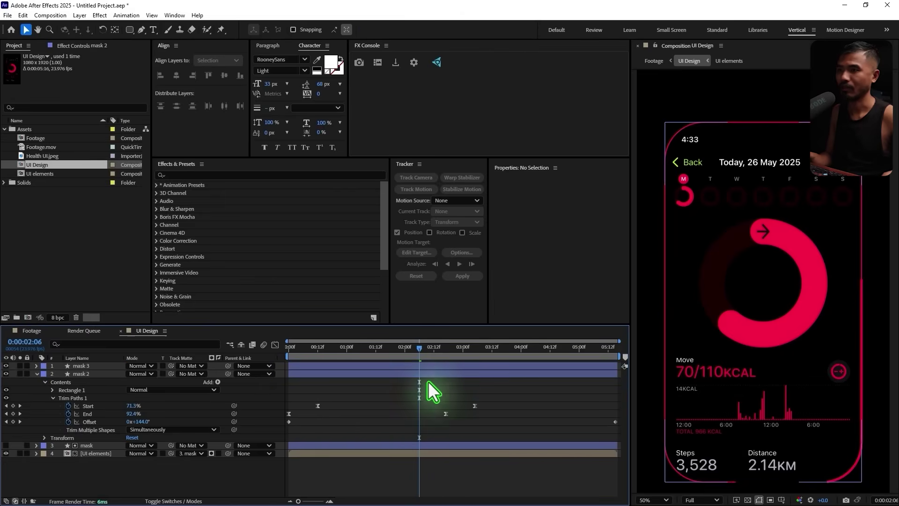
pyautogui.press('space')
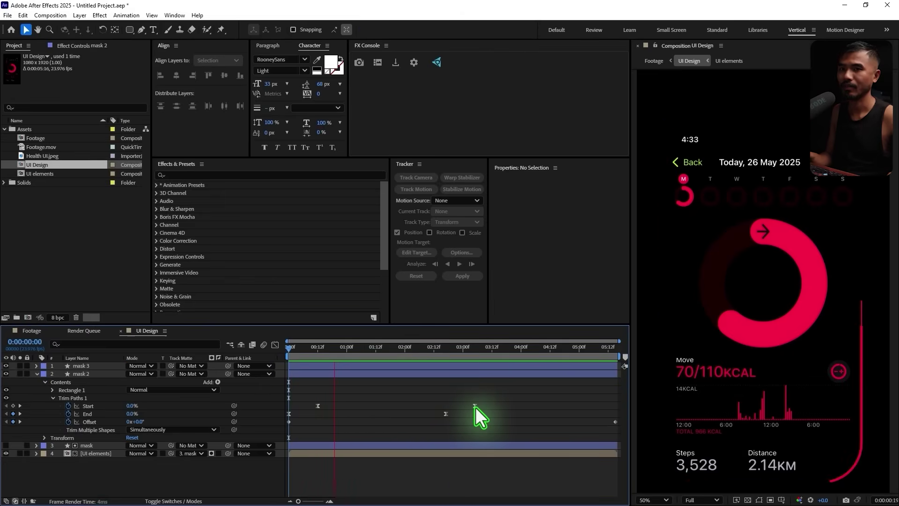
pyautogui.press('space')
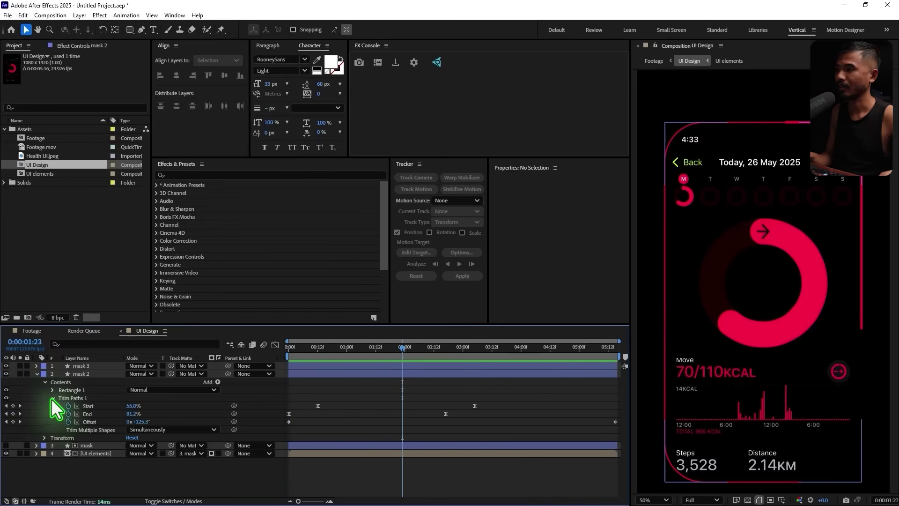
pyautogui.click(36, 374)
pyautogui.press('space')
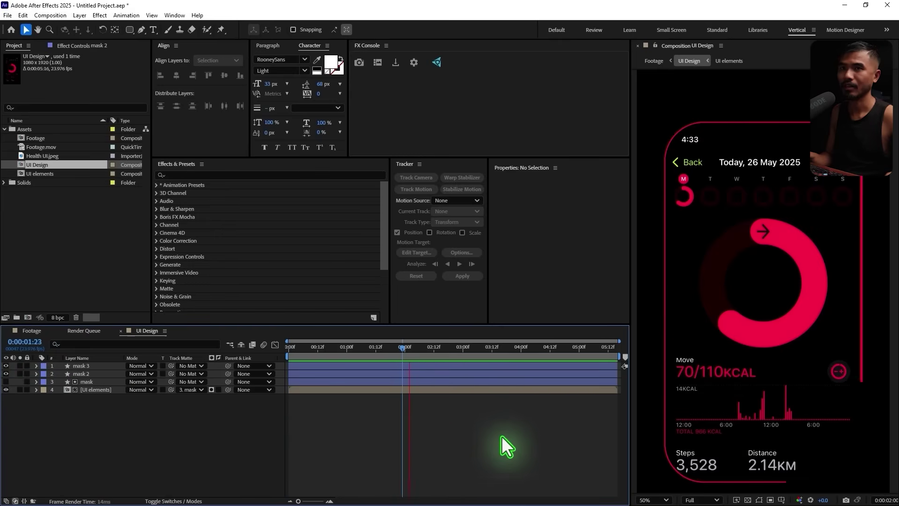
# Set the mask 2 layer's stroke width to 20 px and expand its contents
pyautogui.click(82, 373)
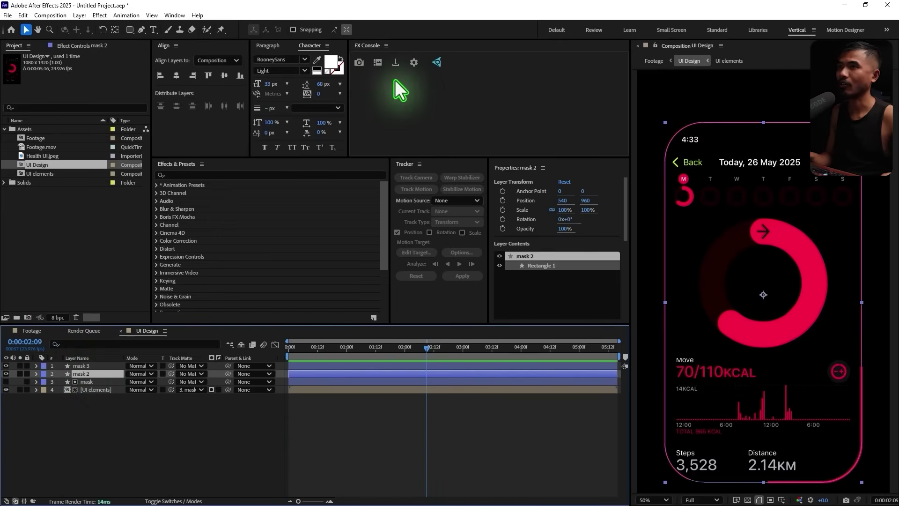
pyautogui.write('20')
pyautogui.press('Return')
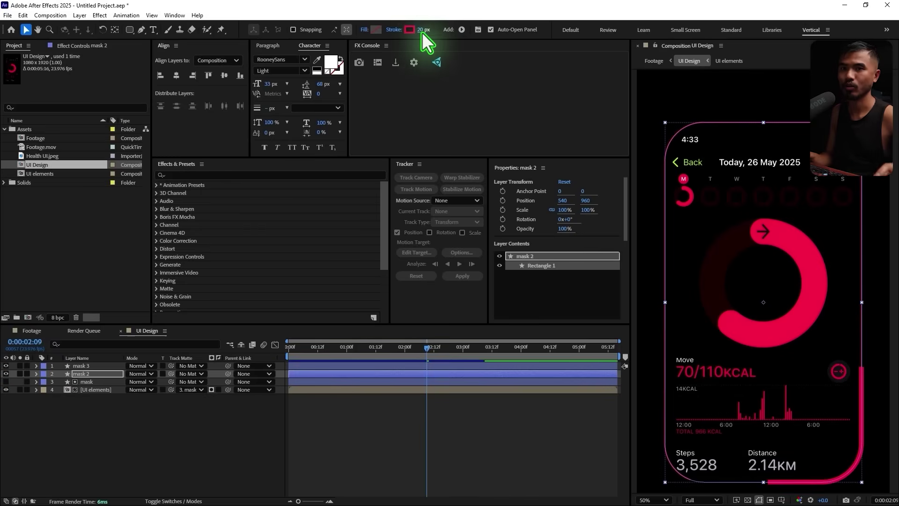
pyautogui.click(36, 373)
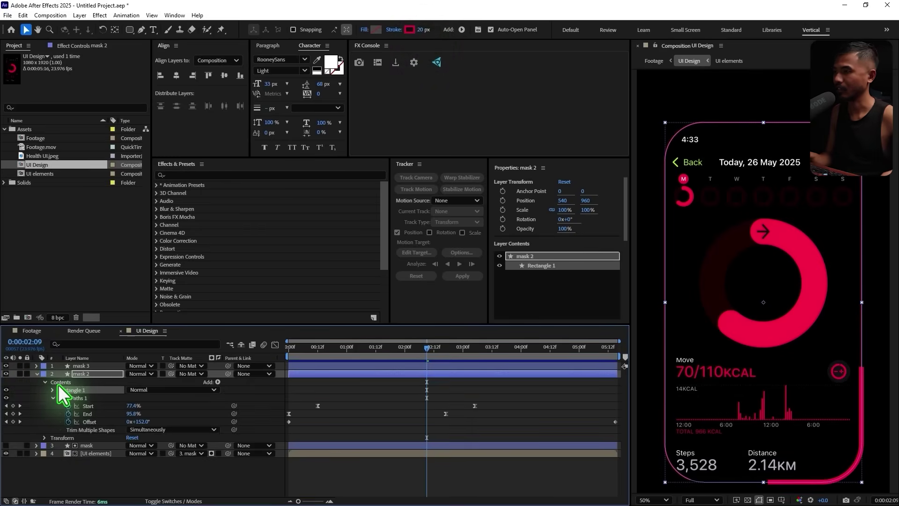
# Set the Line Cap of mask 2's Rectangle 1 stroke to Round Cap and collapse the layer's properties
pyautogui.click(55, 397)
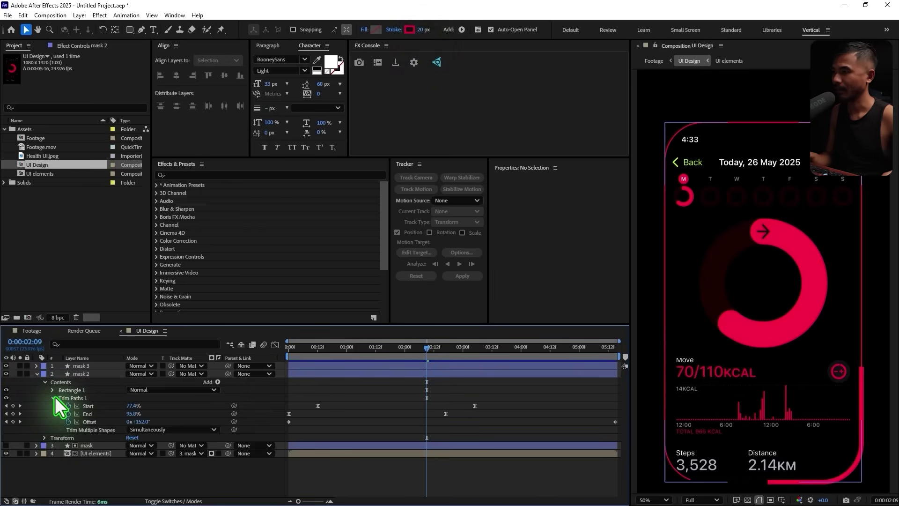
pyautogui.click(52, 397)
pyautogui.click(53, 391)
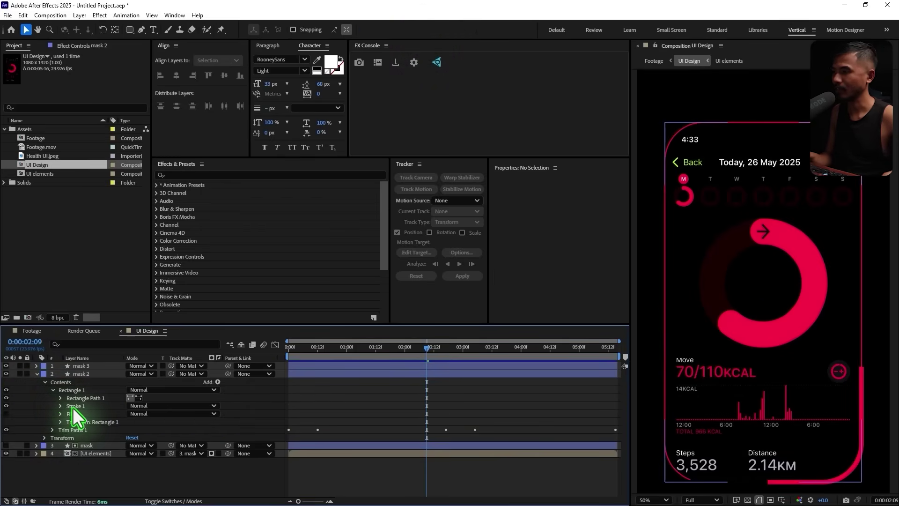
pyautogui.click(73, 406)
pyautogui.click(61, 406)
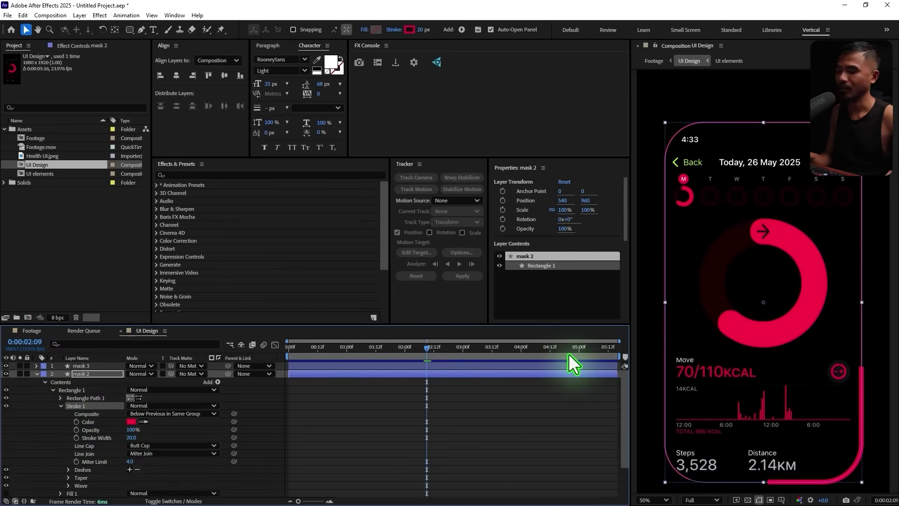
pyautogui.scroll(1, 851, 408)
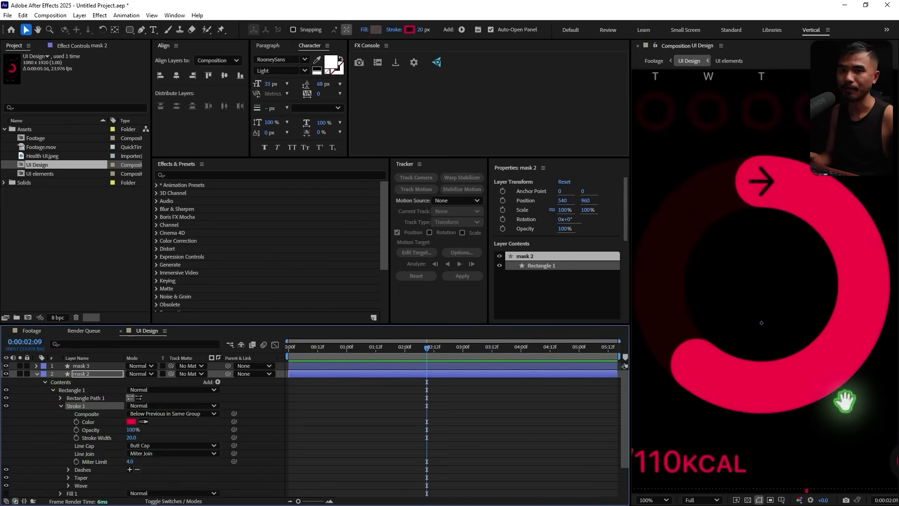
pyautogui.moveTo(849, 394); pyautogui.dragTo(713, 270)
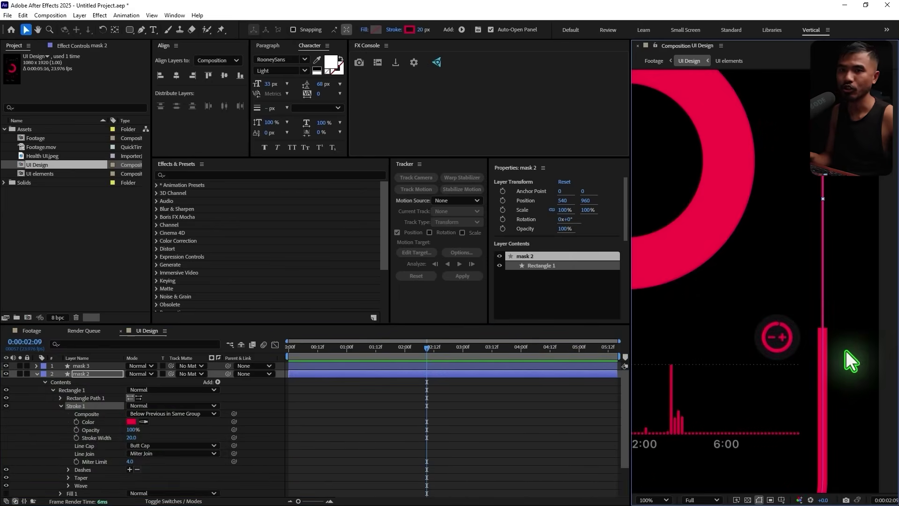
pyautogui.click(91, 445)
pyautogui.click(165, 446)
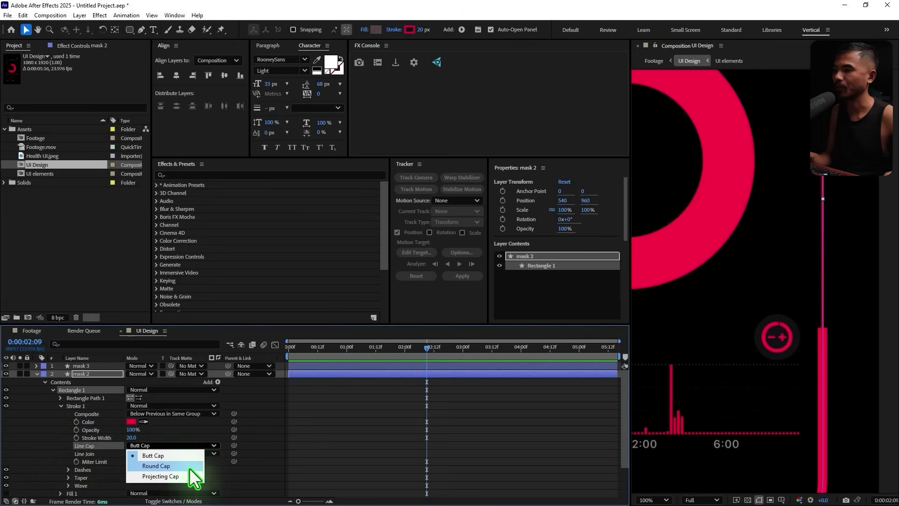
pyautogui.click(178, 465)
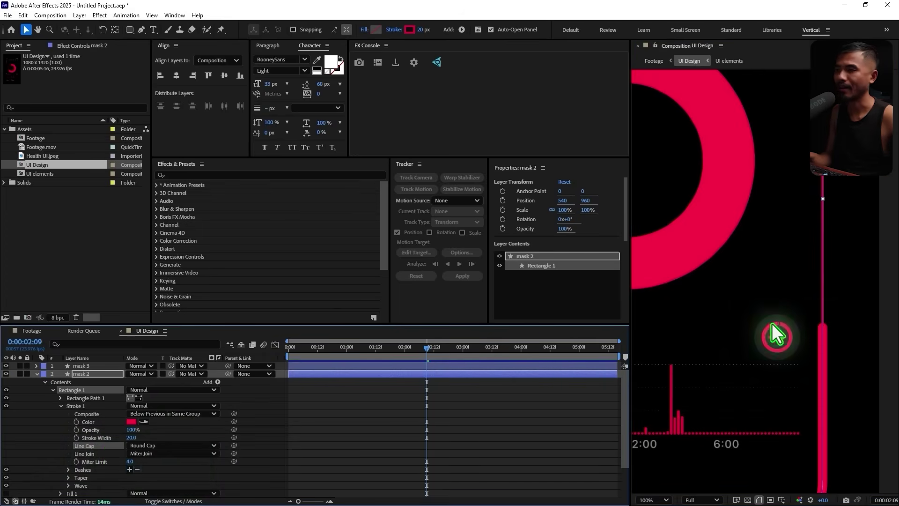
pyautogui.click(36, 374)
pyautogui.scroll(-3, 724, 307)
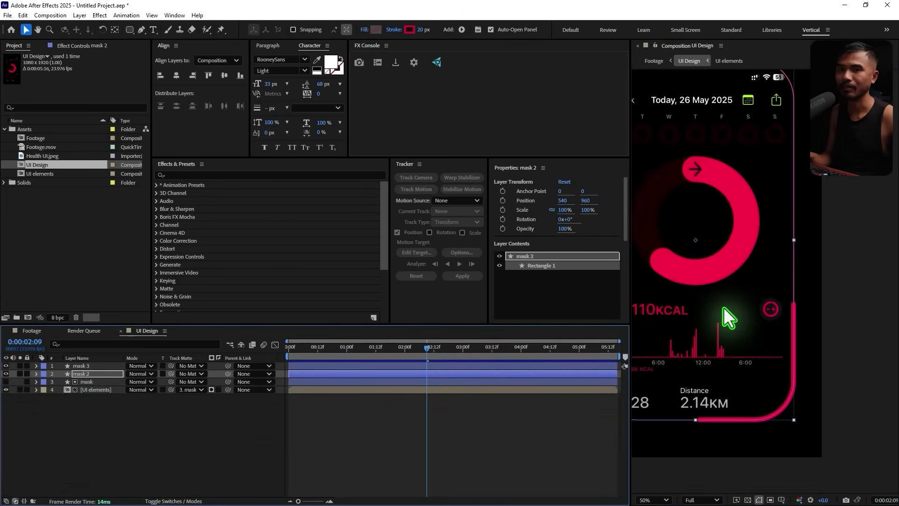
pyautogui.scroll(-3, 716, 335)
pyautogui.click(492, 443)
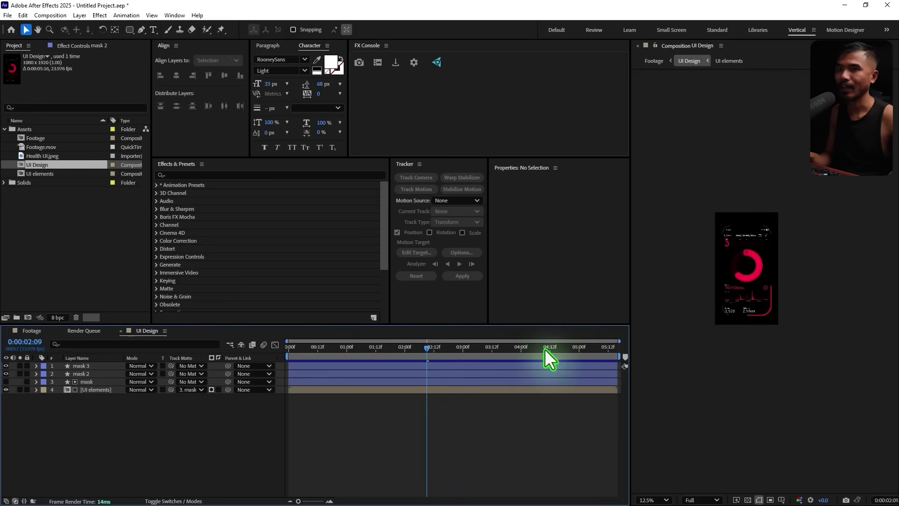
# Open the UI elements precomp and enable an expression on the Circke layer's Rotation
pyautogui.scroll(1, 732, 358)
pyautogui.moveTo(724, 342); pyautogui.dragTo(779, 364)
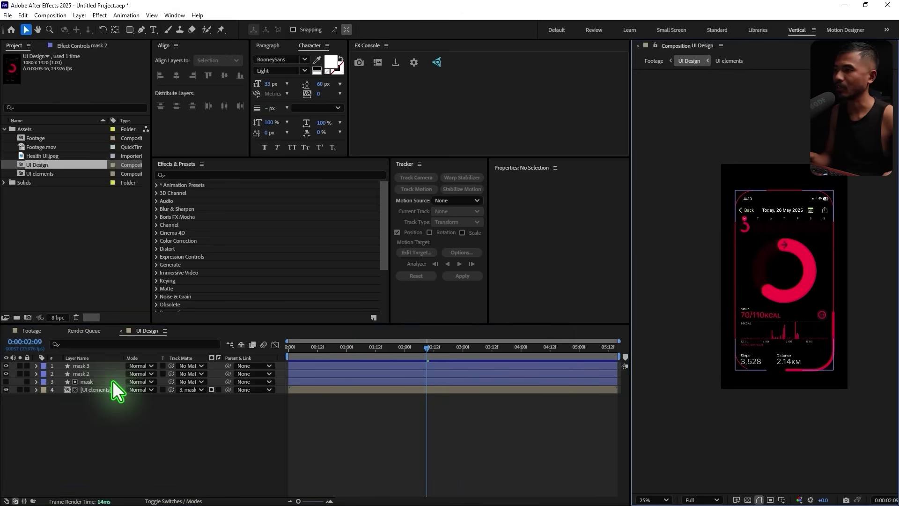
pyautogui.click(97, 388)
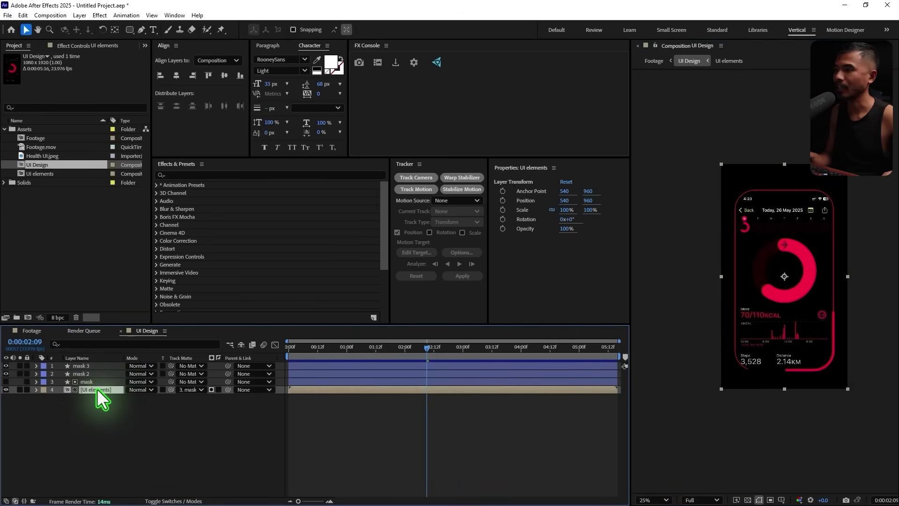
pyautogui.doubleClick(94, 389)
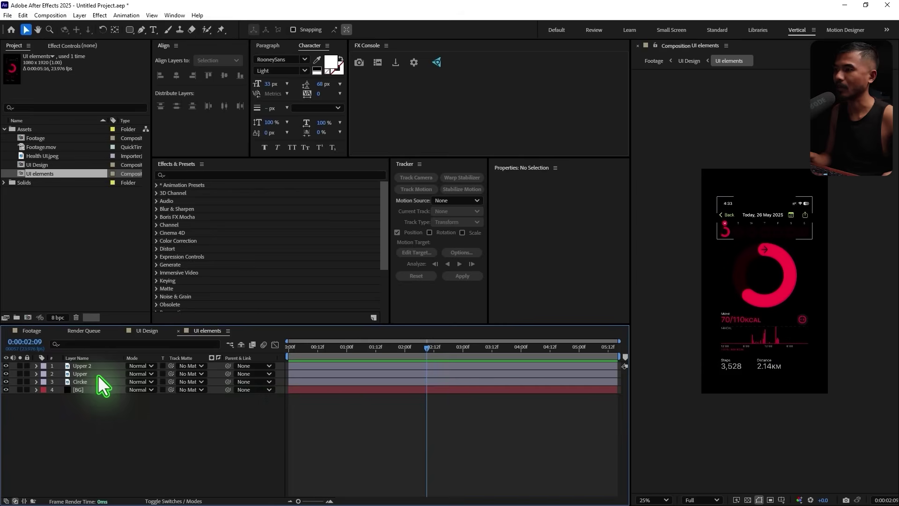
pyautogui.click(90, 381)
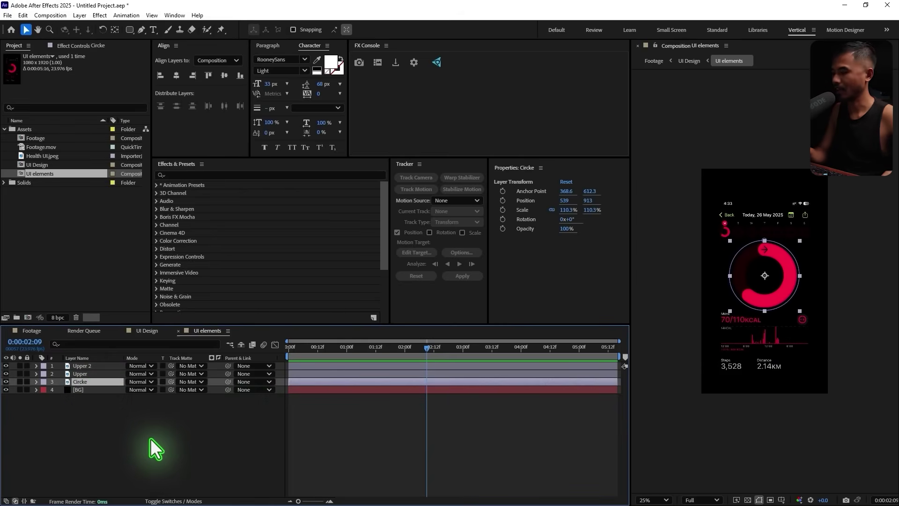
pyautogui.press('r')
pyautogui.keyDown('alt'); pyautogui.click(60, 390); pyautogui.keyUp('alt')
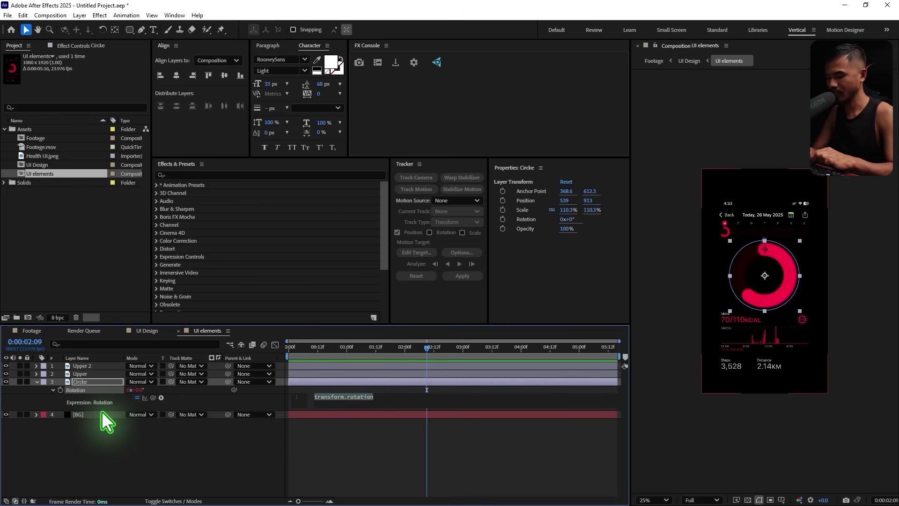
# Try the expression timte*100 on the Circke layer's Rotation and preview it from the start
pyautogui.write('timte*')
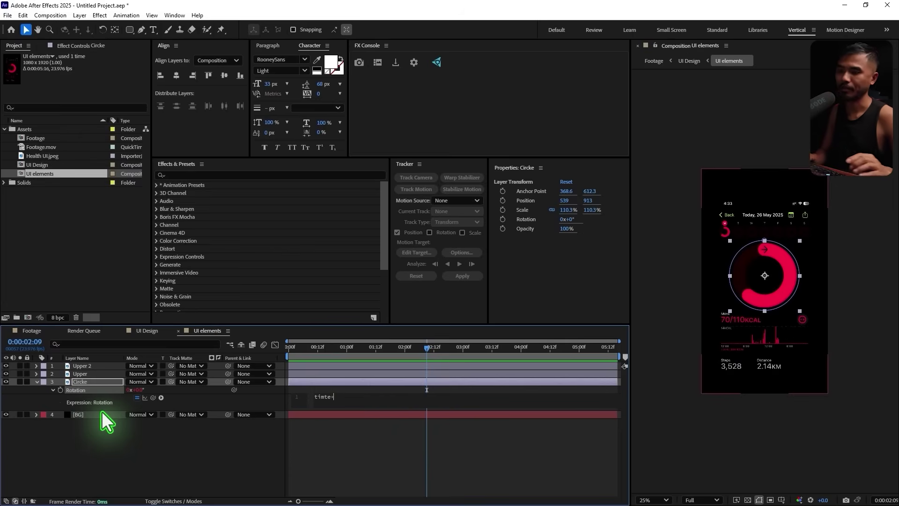
pyautogui.press('KP_Enter')
pyautogui.press('space')
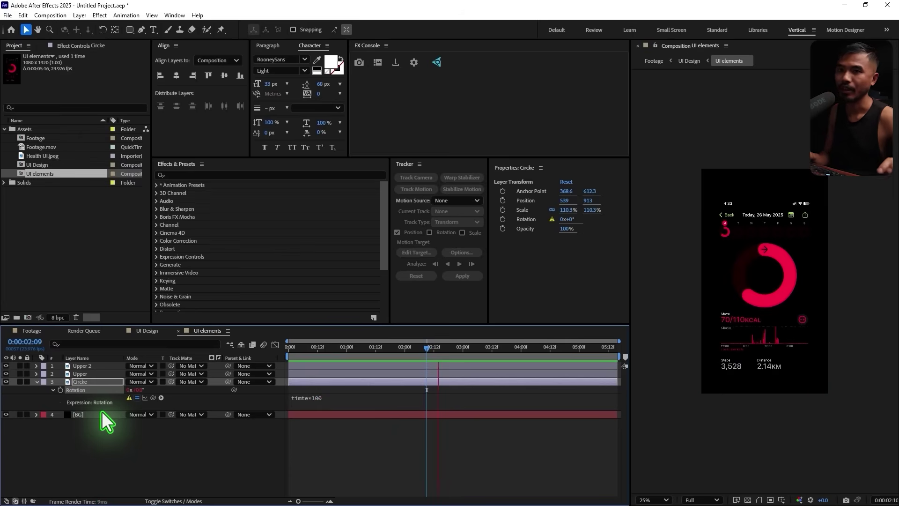
pyautogui.press('space')
pyautogui.press('Home')
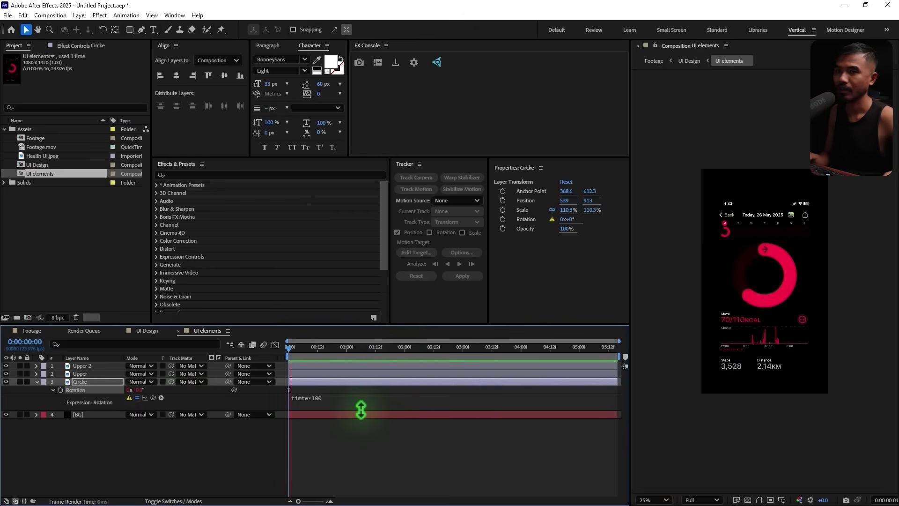
# Change the Circke layer's Rotation expression to time*100 and preview the spinning ring
pyautogui.click(316, 398)
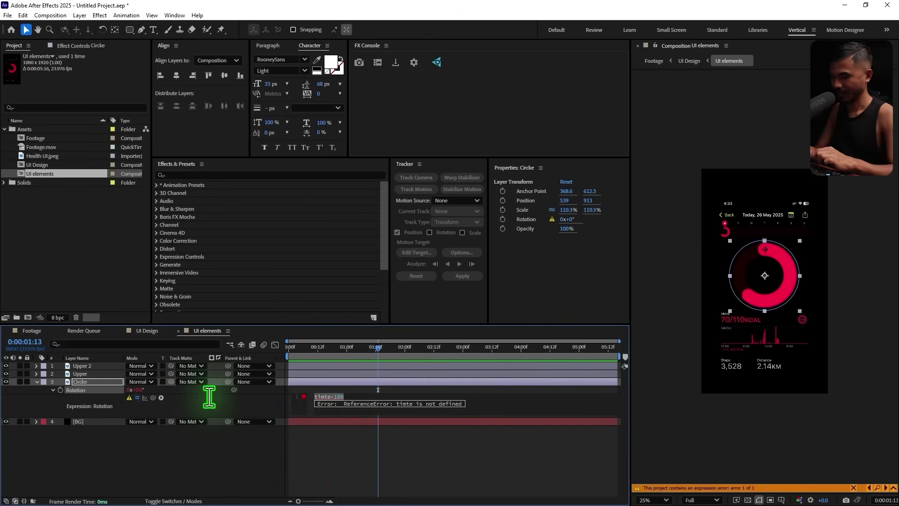
pyautogui.write('time*')
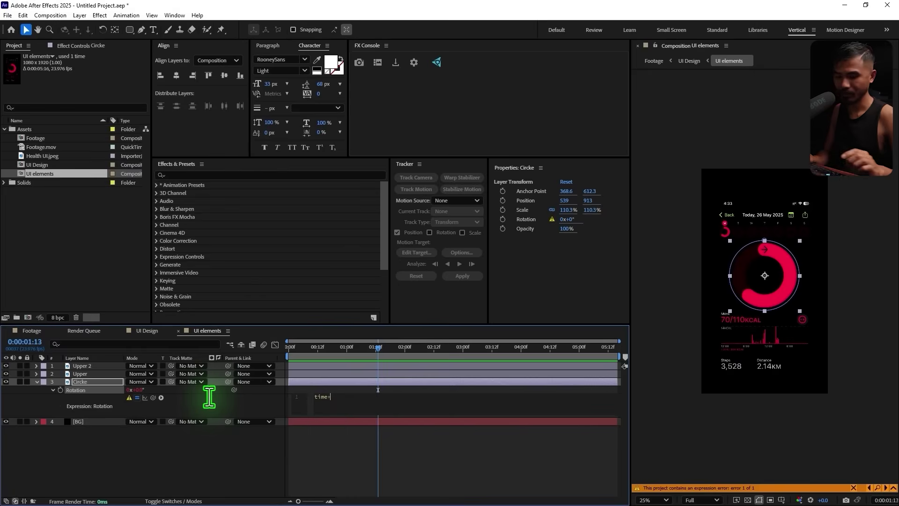
pyautogui.write('100')
pyautogui.press('KP_Enter')
pyautogui.press('space')
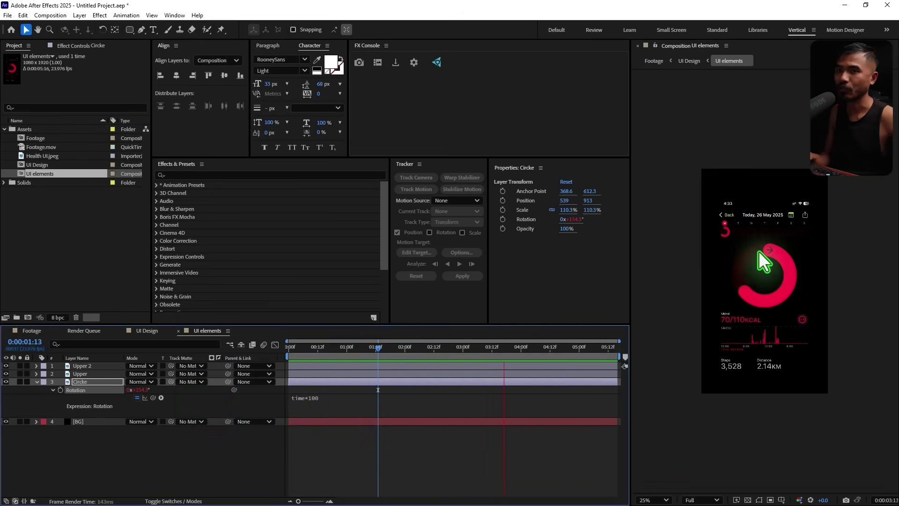
pyautogui.click(318, 348)
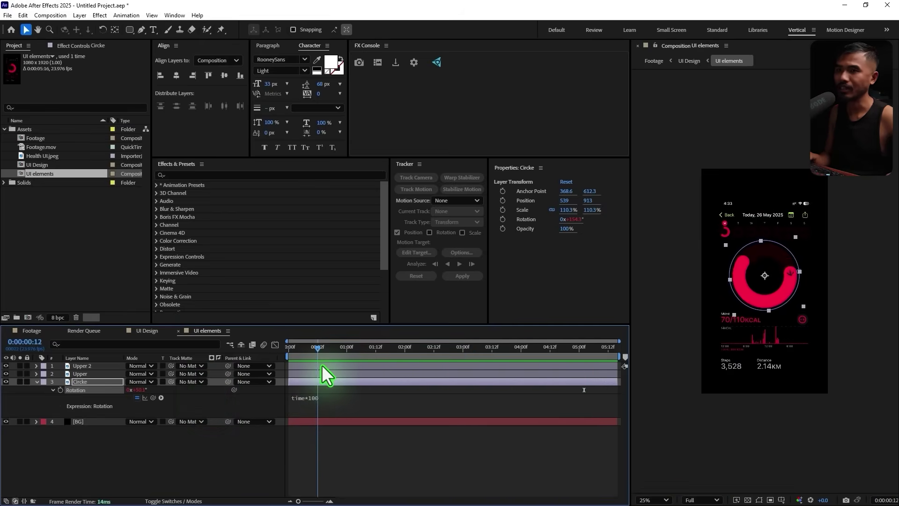
# Check the animated interface in the UI Design composition and preview it attached to the cyclist in the Footage composition
pyautogui.click(178, 330)
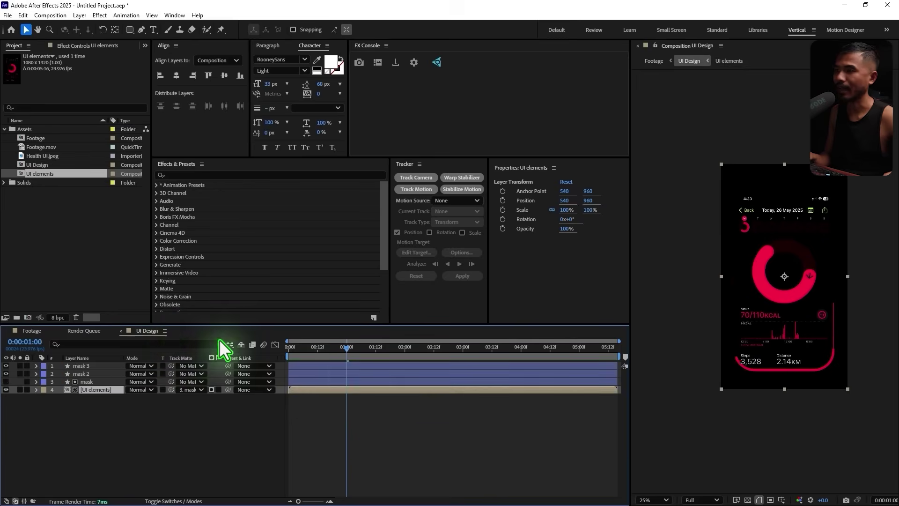
pyautogui.moveTo(305, 355); pyautogui.dragTo(369, 360)
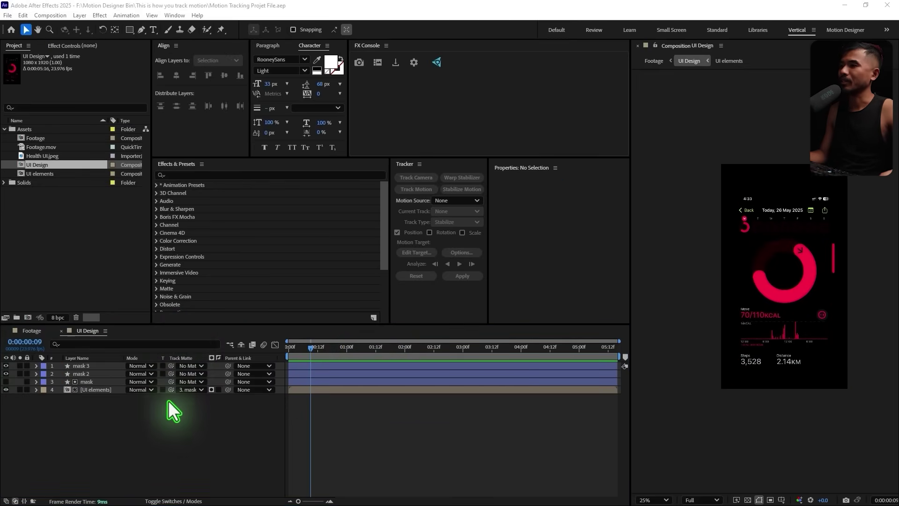
pyautogui.click(30, 330)
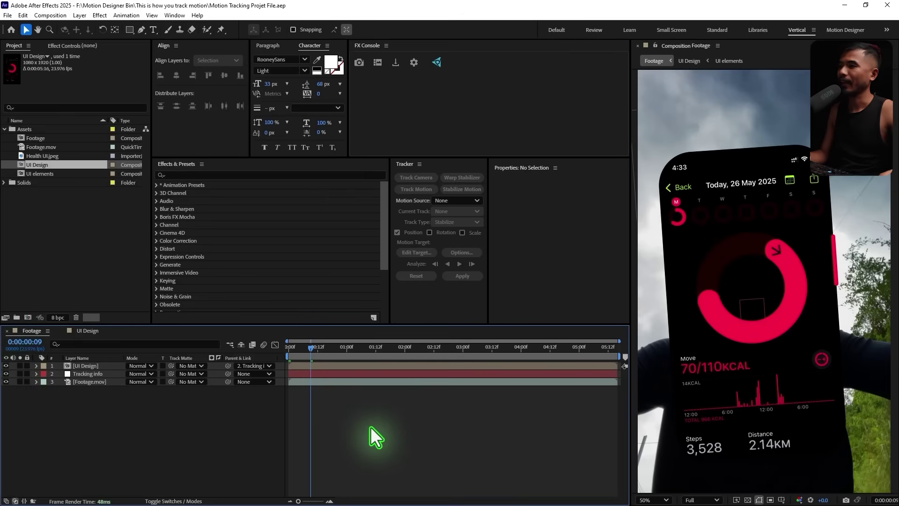
pyautogui.press('space')
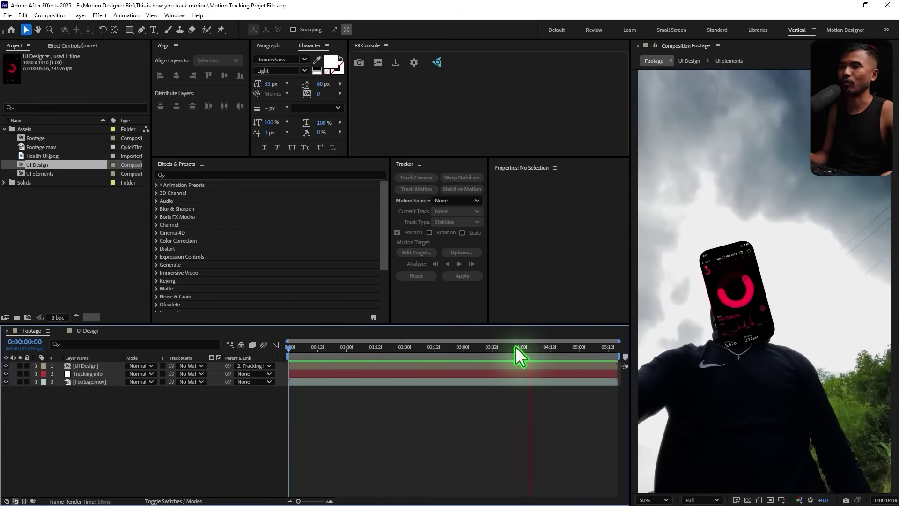
pyautogui.press('space')
pyautogui.moveTo(499, 352); pyautogui.dragTo(292, 382)
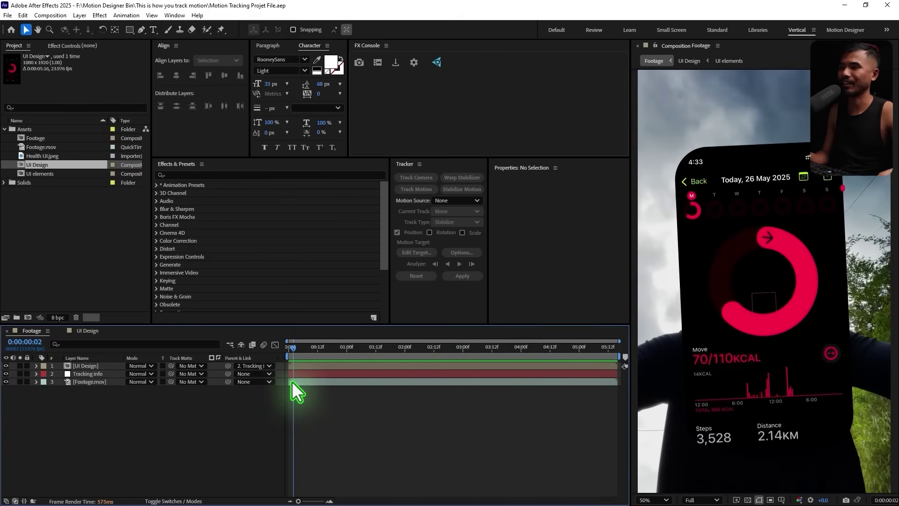
# Examine how the UI Design layer follows the Tracking info layer, scrubbing the Footage composition to 0:00:00:23
pyautogui.click(89, 364)
pyautogui.click(134, 407)
pyautogui.click(88, 375)
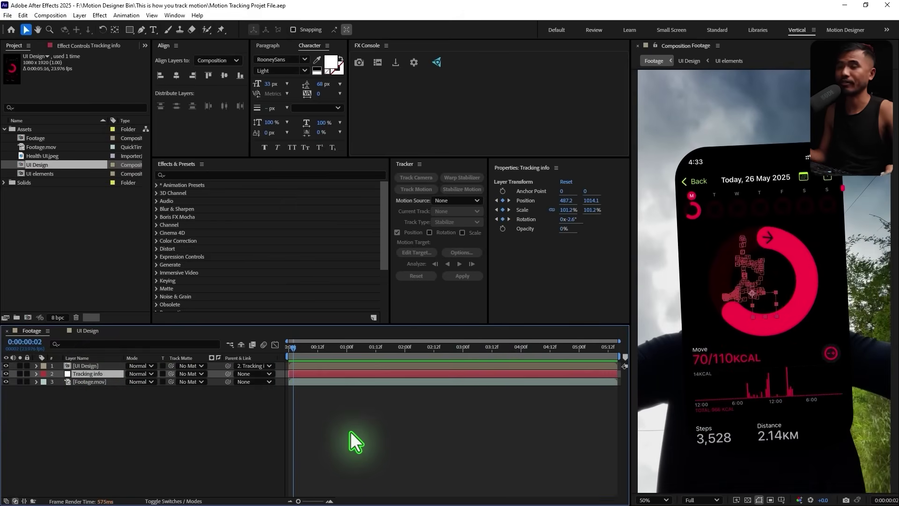
pyautogui.moveTo(298, 350); pyautogui.dragTo(344, 364)
pyautogui.click(107, 403)
pyautogui.click(93, 371)
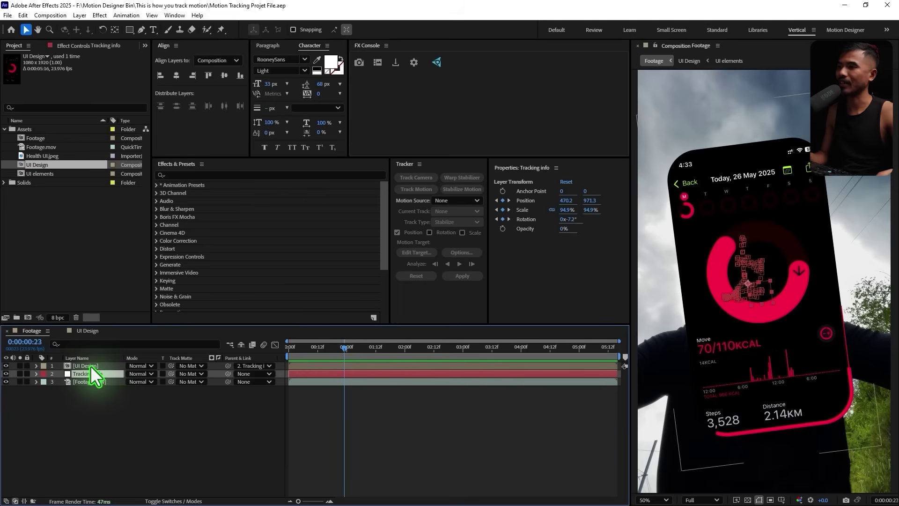
# Reveal the UI Design layer's Position property and the Tracking info layer's keyframed properties
pyautogui.click(91, 366)
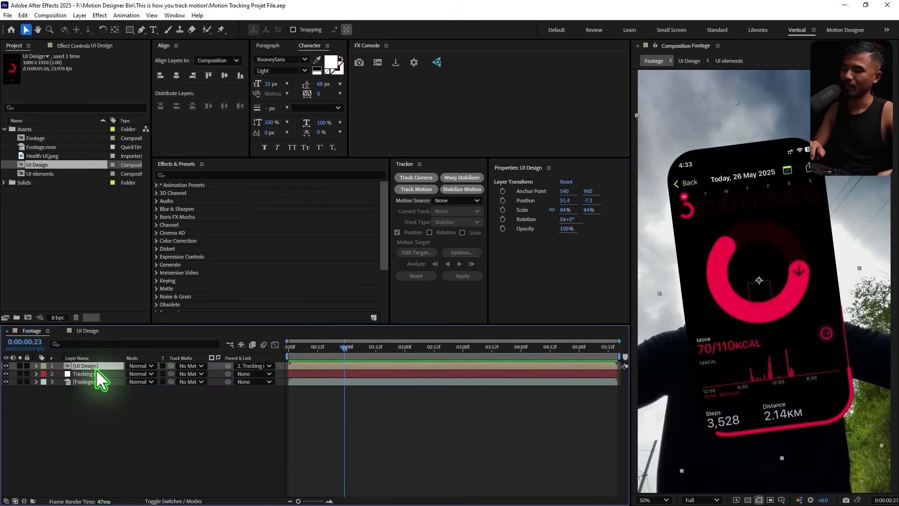
pyautogui.press('p')
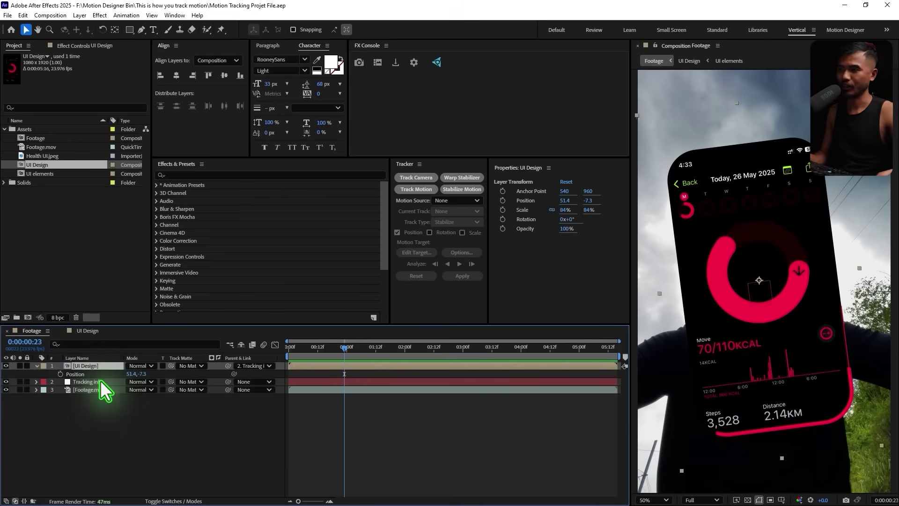
pyautogui.click(89, 381)
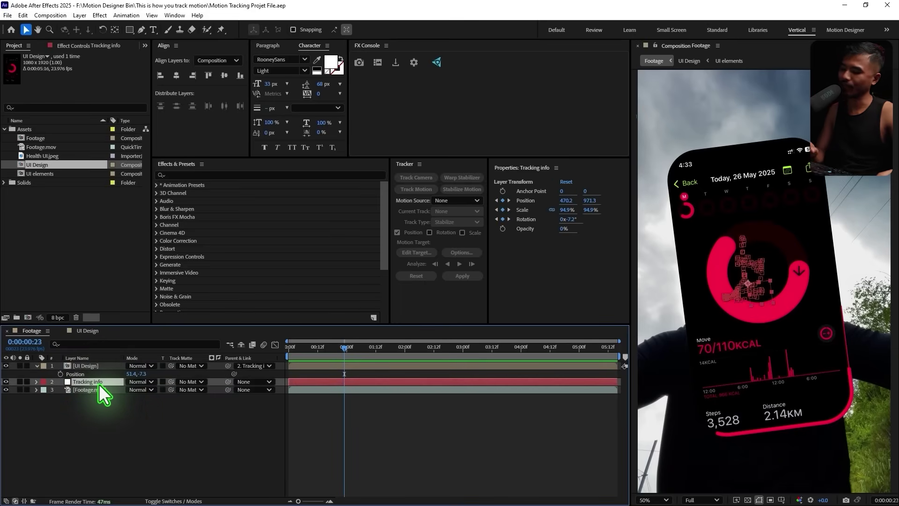
pyautogui.press('u')
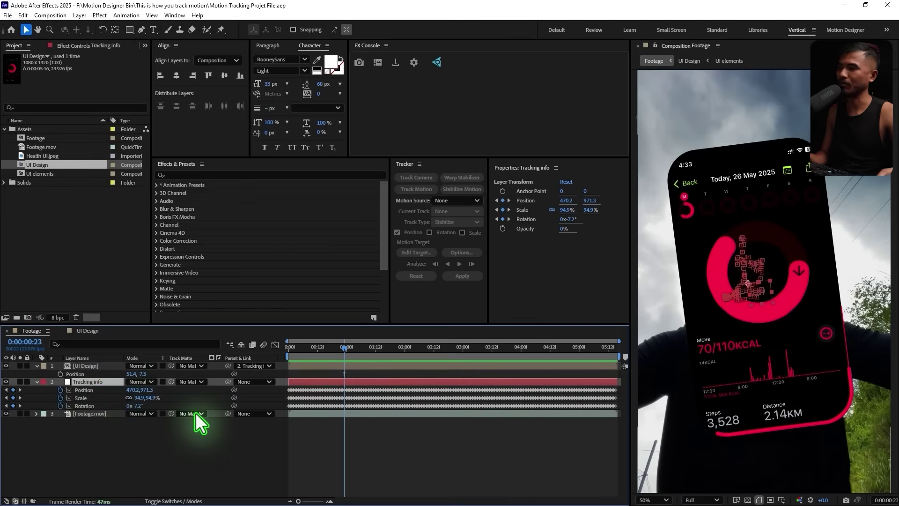
# Unparent the UI Design layer from the Tracking info layer by setting its parent to None
pyautogui.click(87, 366)
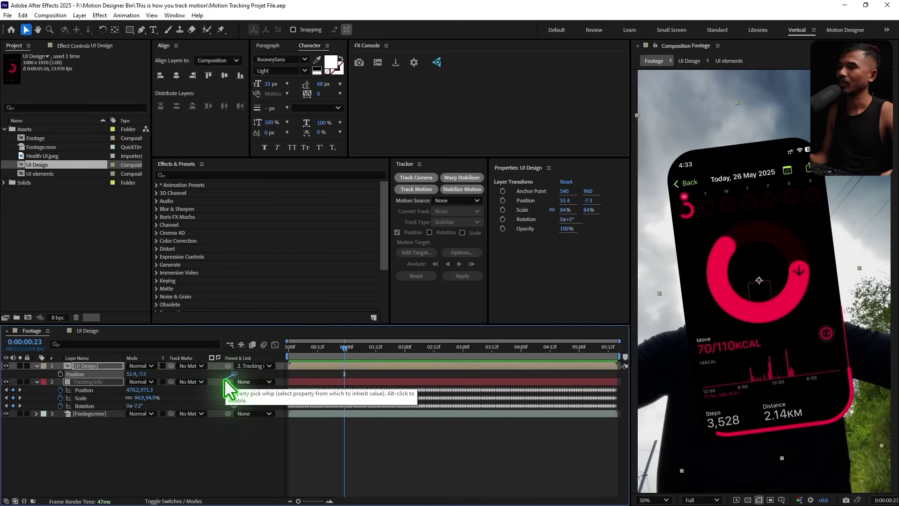
pyautogui.moveTo(231, 374); pyautogui.dragTo(245, 367)
pyautogui.click(245, 366)
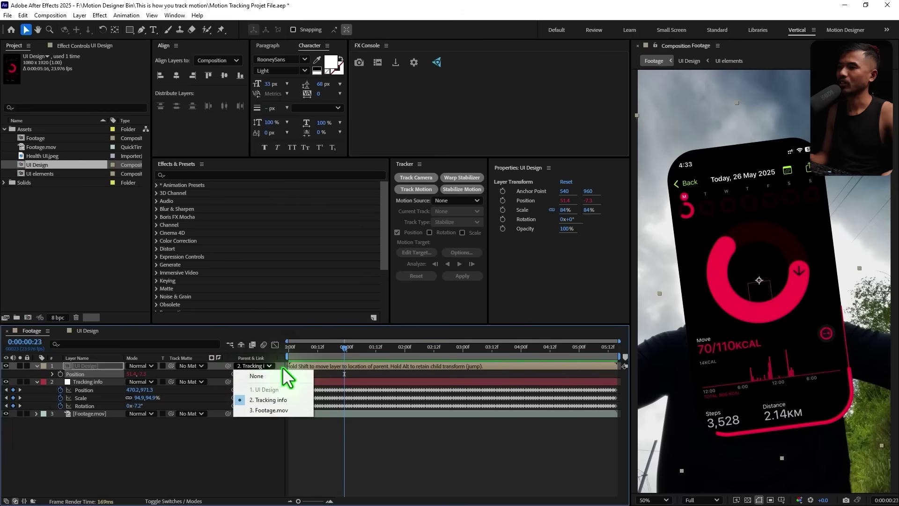
pyautogui.click(257, 376)
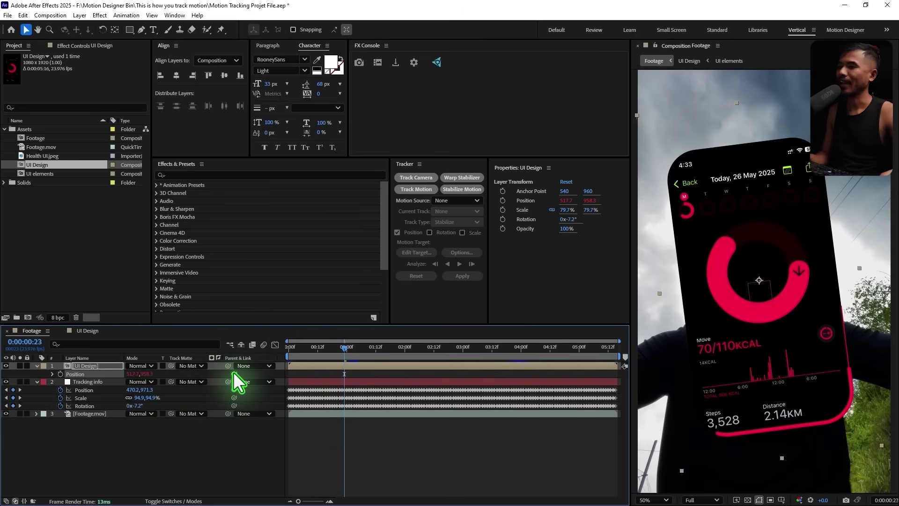
# Link the UI Design layer's Position to the Tracking info layer's Position and preview the motion from the first frame
pyautogui.moveTo(232, 374); pyautogui.dragTo(91, 390)
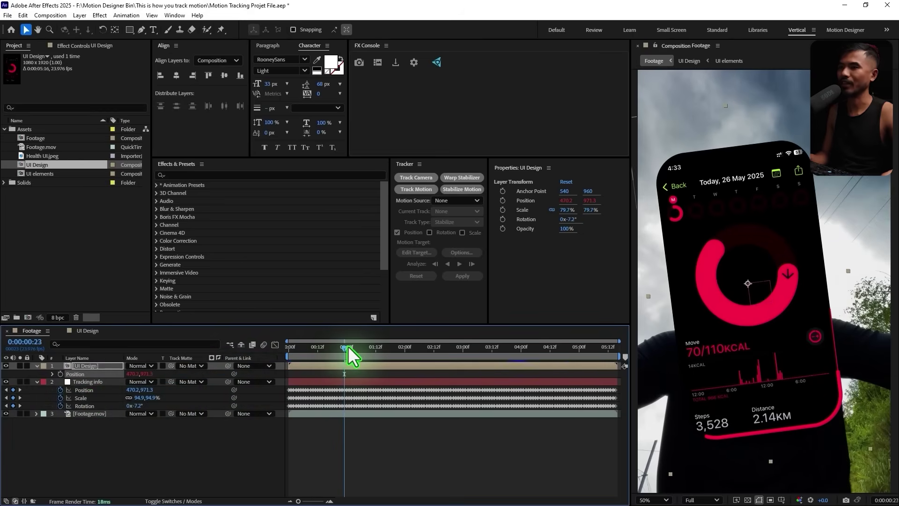
pyautogui.moveTo(347, 346); pyautogui.dragTo(355, 384)
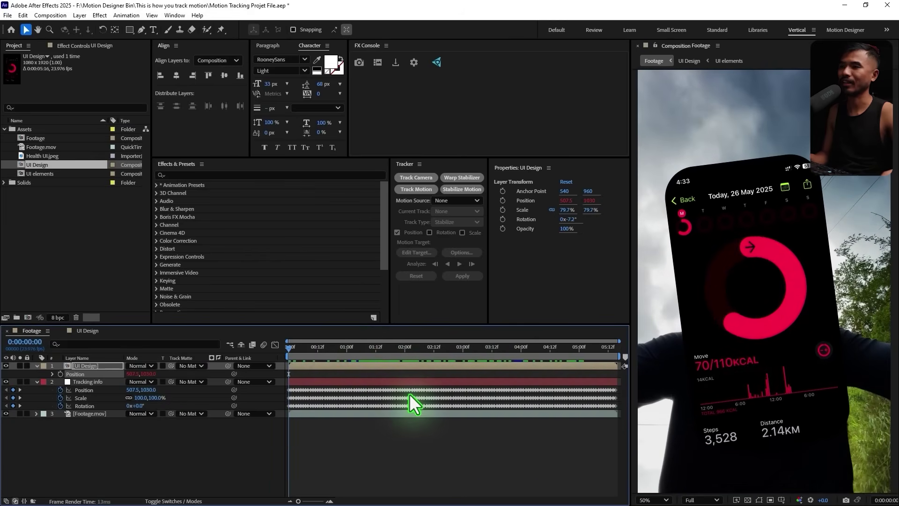
pyautogui.press('space')
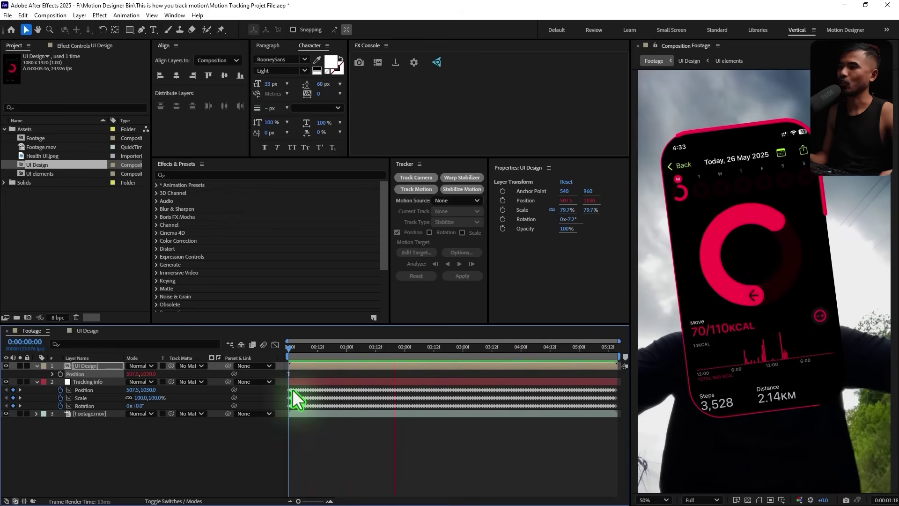
pyautogui.press('space')
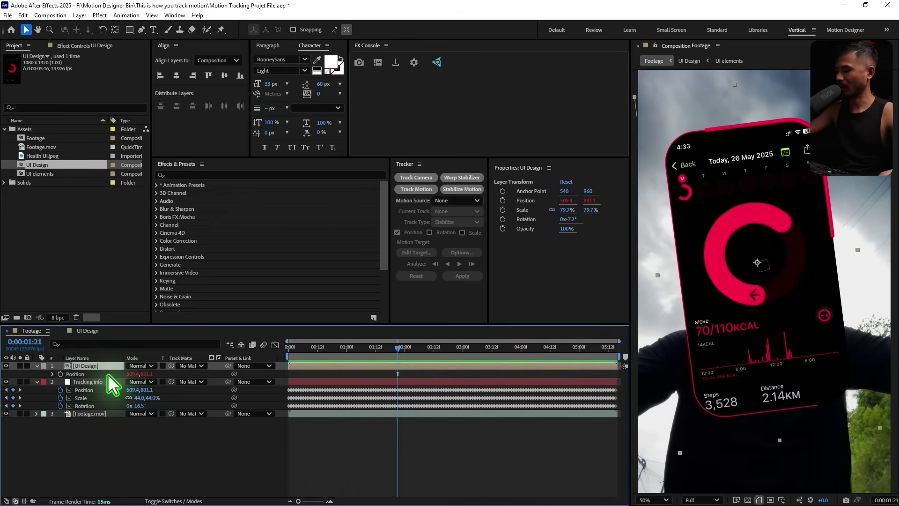
# Link the UI Design layer's Rotation to the Tracking info layer's Rotation and scrub back to the start to check it
pyautogui.hotkey('shift', 'r')
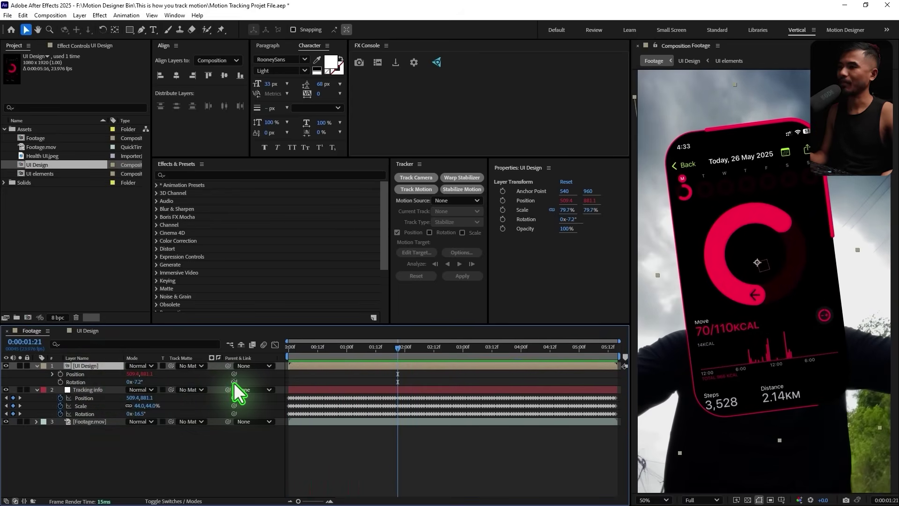
pyautogui.moveTo(221, 382); pyautogui.dragTo(94, 414)
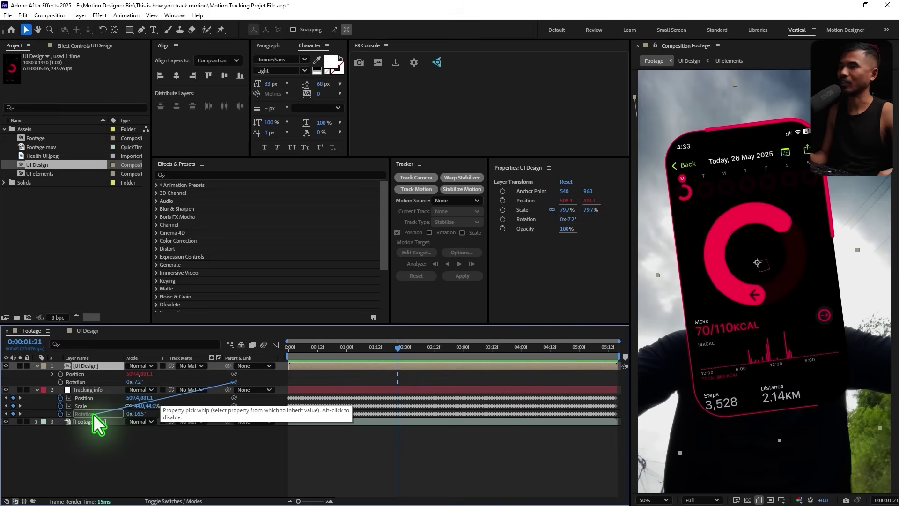
pyautogui.click(444, 447)
pyautogui.moveTo(398, 356); pyautogui.dragTo(305, 407)
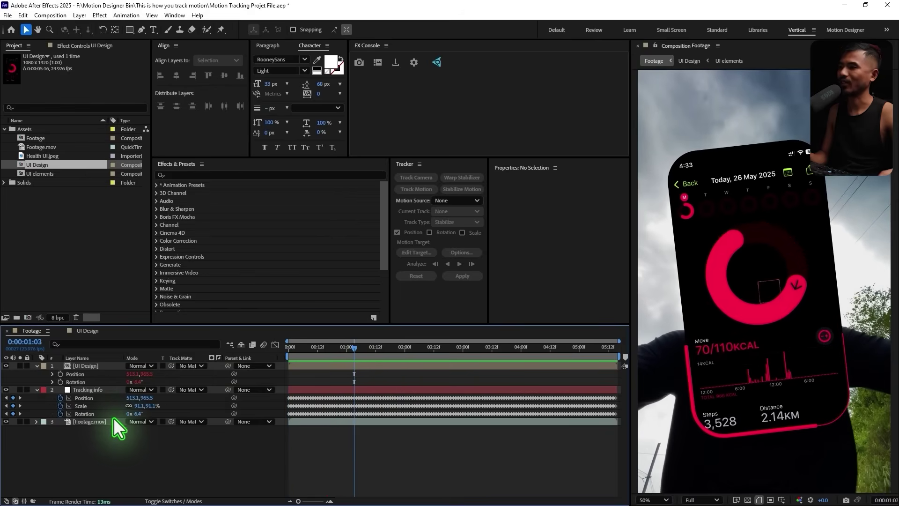
pyautogui.moveTo(357, 351); pyautogui.dragTo(286, 383)
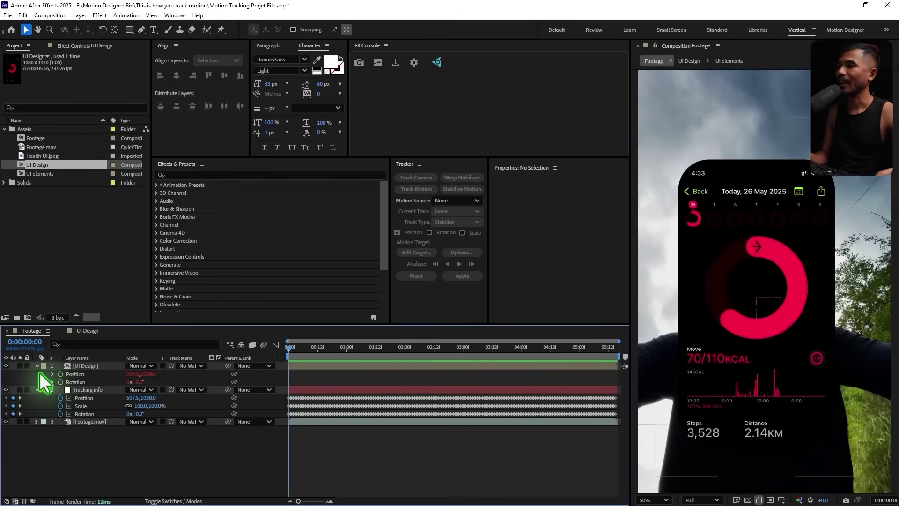
# Collapse the layers' properties and set the UI Design layer's blending mode to Screen
pyautogui.click(38, 366)
pyautogui.click(37, 374)
pyautogui.click(88, 367)
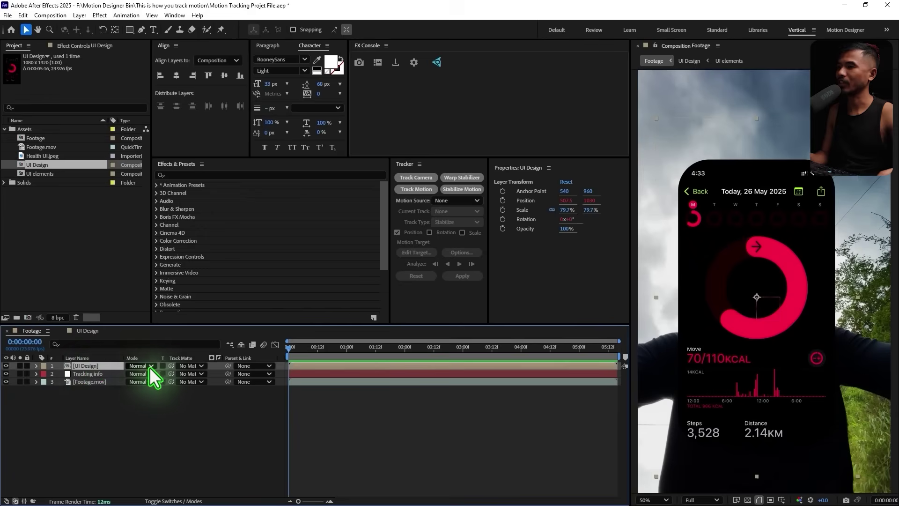
pyautogui.click(151, 367)
pyautogui.click(195, 218)
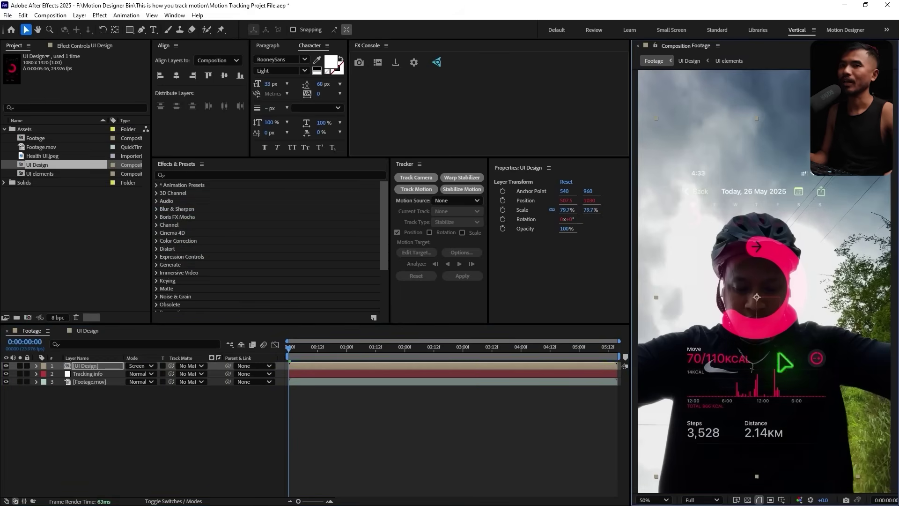
pyautogui.press('p')
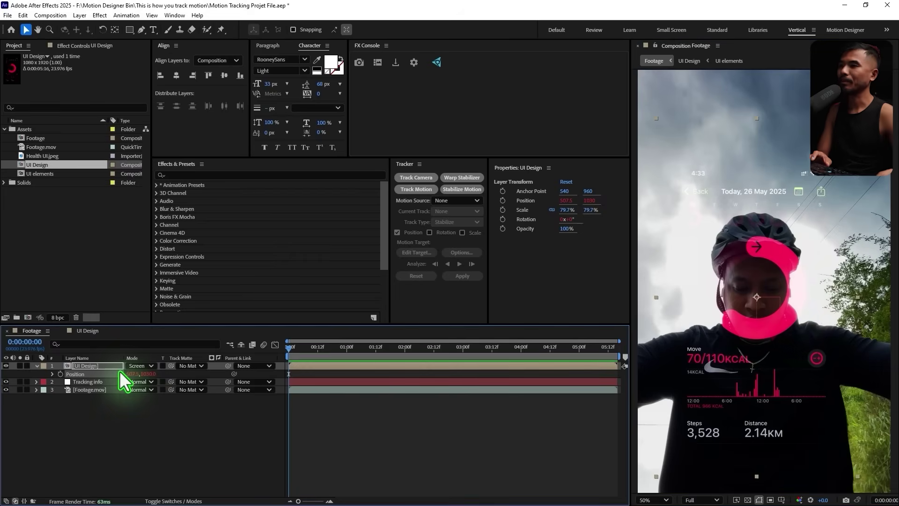
pyautogui.click(89, 382)
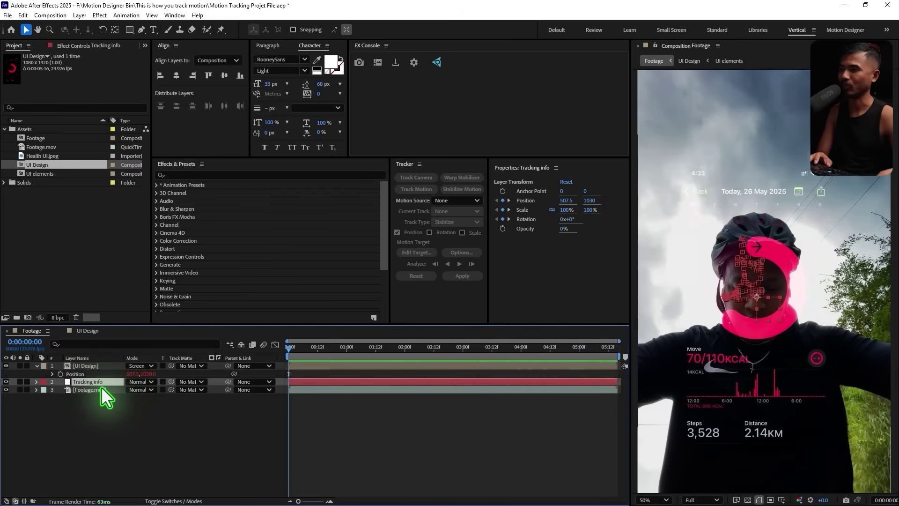
pyautogui.click(38, 366)
pyautogui.click(108, 407)
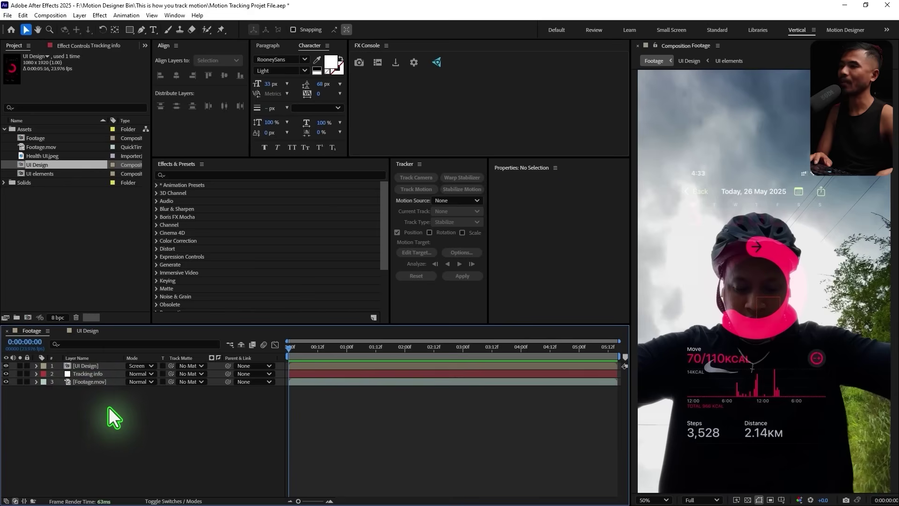
# Add a second copy of the UI Design composition above all layers and hide the original UI Design layer
pyautogui.click(45, 254)
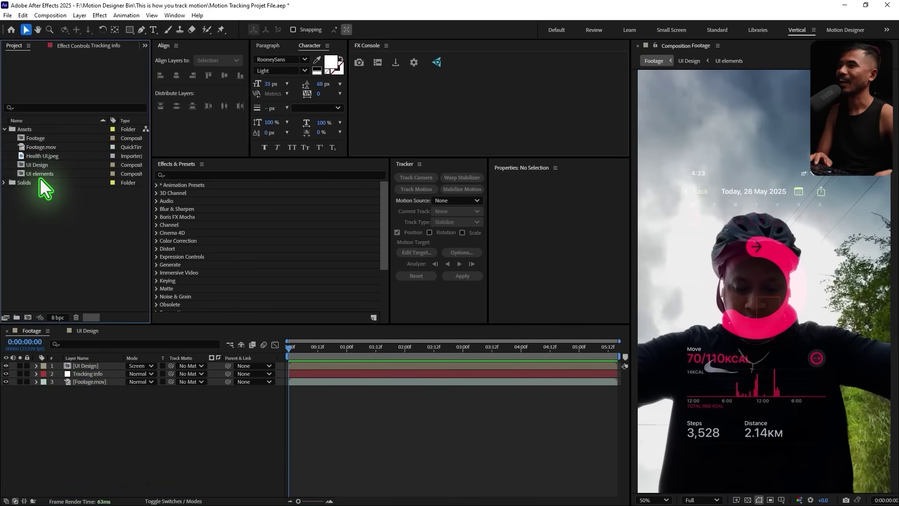
pyautogui.click(62, 165)
pyautogui.moveTo(37, 165); pyautogui.dragTo(120, 366)
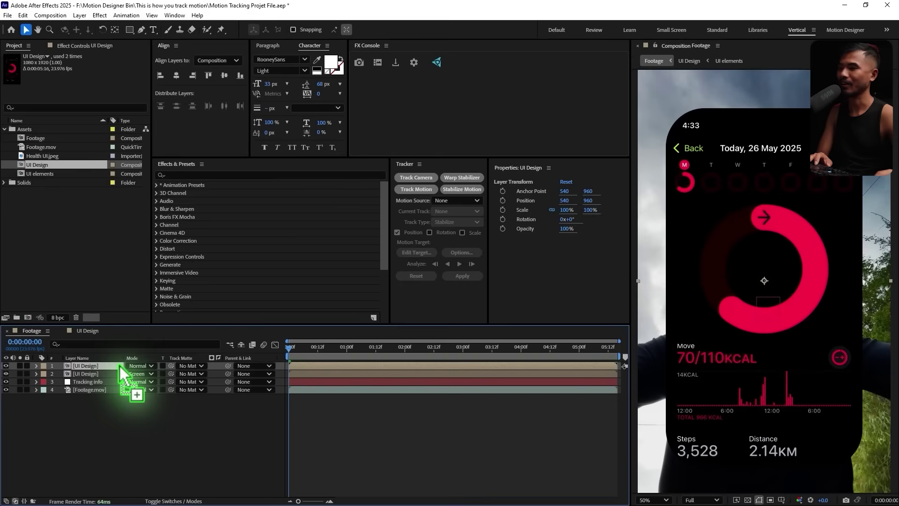
pyautogui.click(89, 375)
pyautogui.click(7, 374)
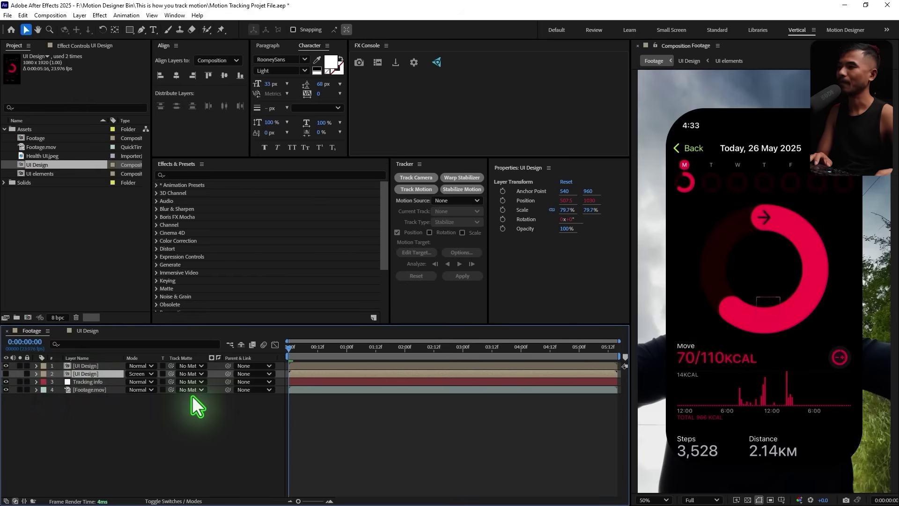
# Set the new UI Design layer's blending mode to Add and parent it to the hidden UI Design layer, checking the motion
pyautogui.click(88, 365)
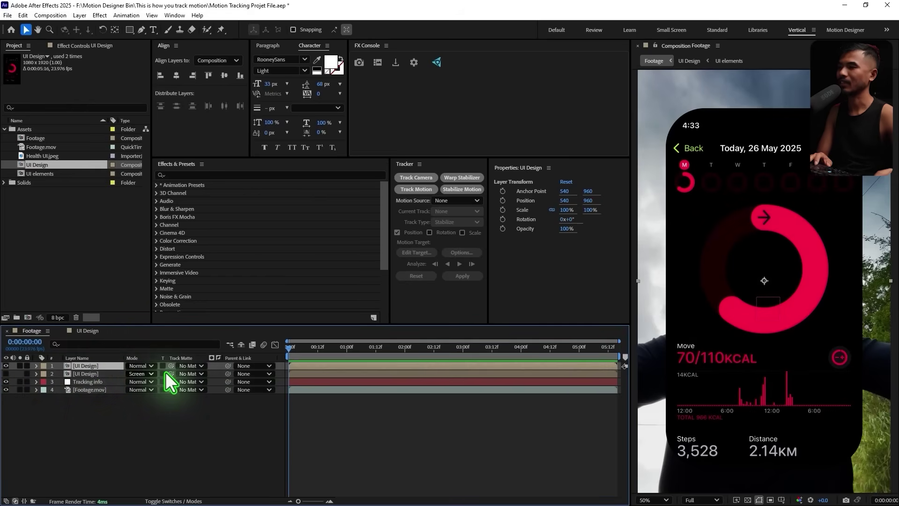
pyautogui.click(140, 366)
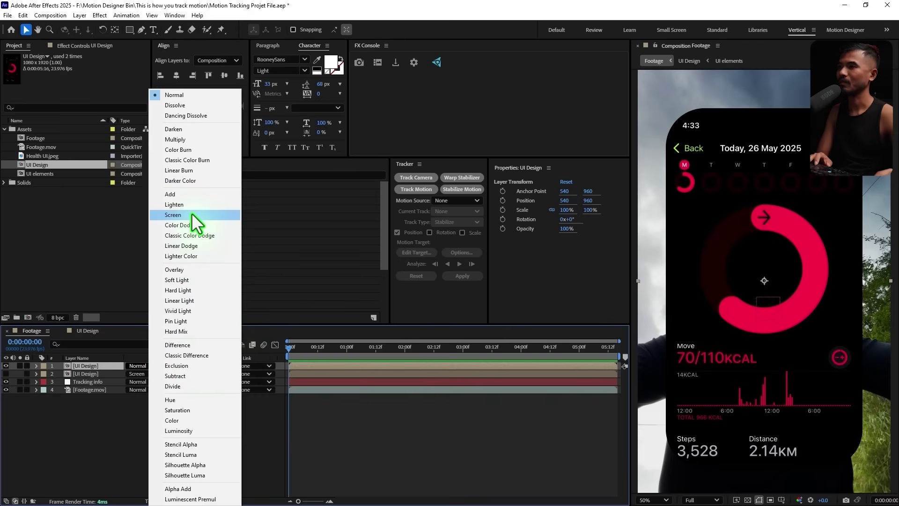
pyautogui.click(187, 195)
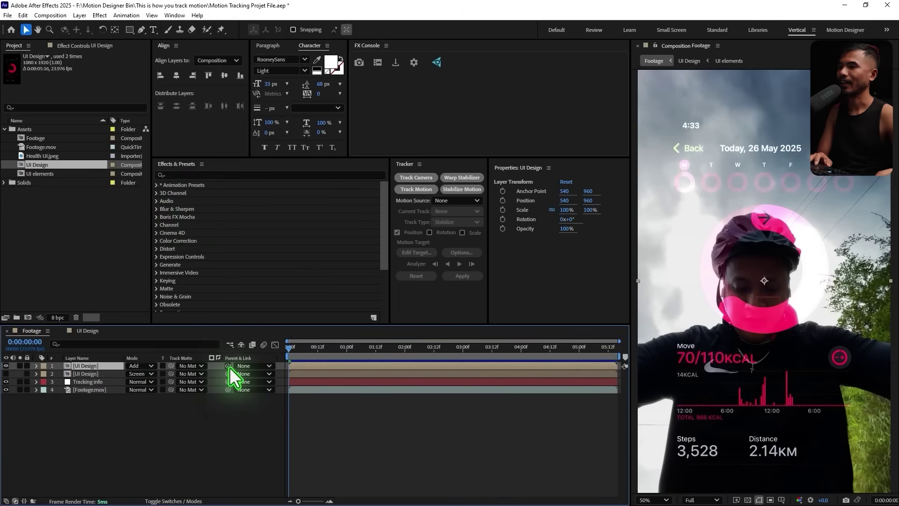
pyautogui.moveTo(228, 366); pyautogui.dragTo(86, 375)
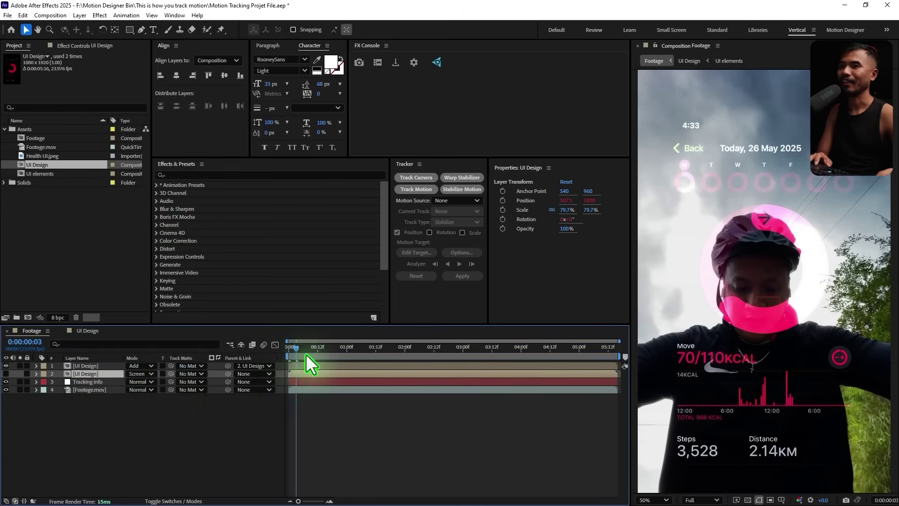
pyautogui.moveTo(306, 354); pyautogui.dragTo(307, 428)
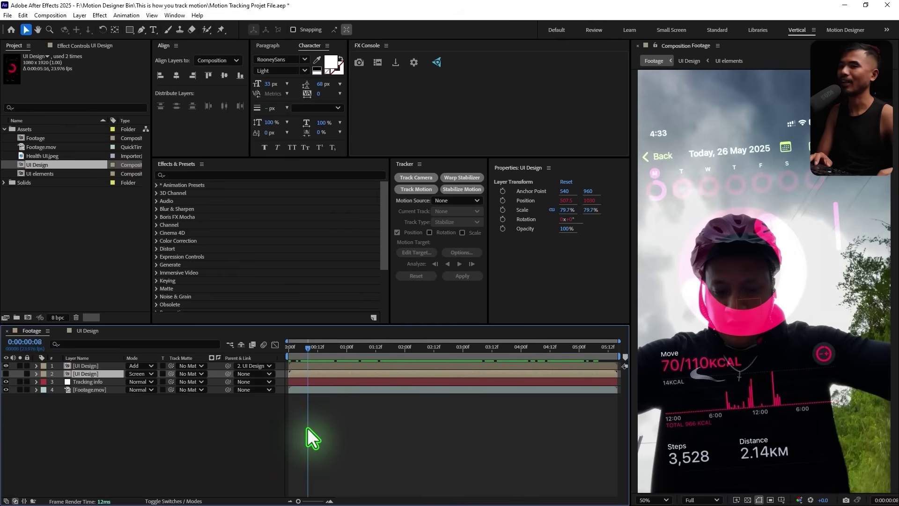
# Remove the Rotation link from the hidden UI Design layer at the first frame and collapse its transform properties
pyautogui.click(36, 373)
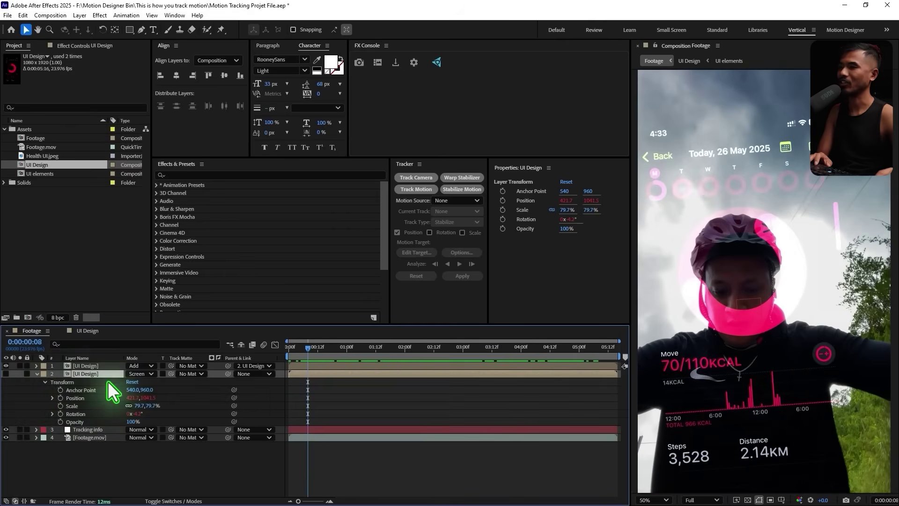
pyautogui.click(86, 413)
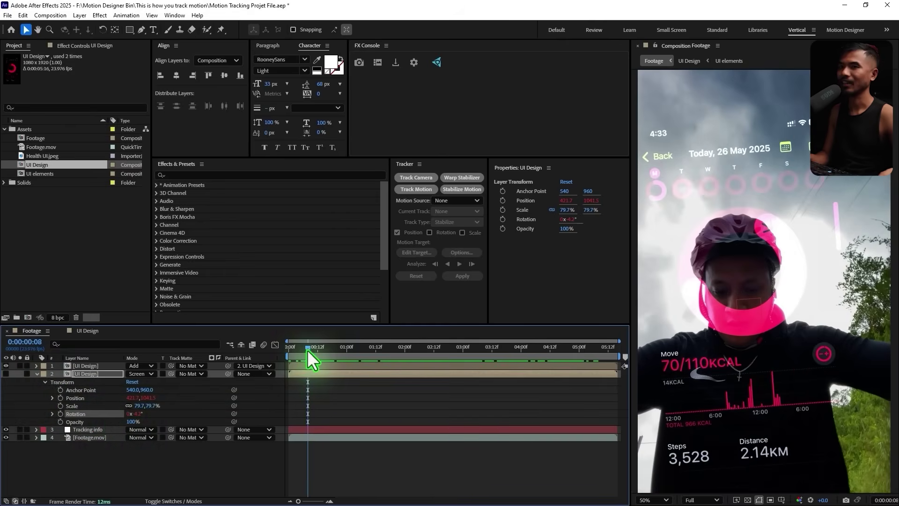
pyautogui.moveTo(307, 350); pyautogui.dragTo(263, 368)
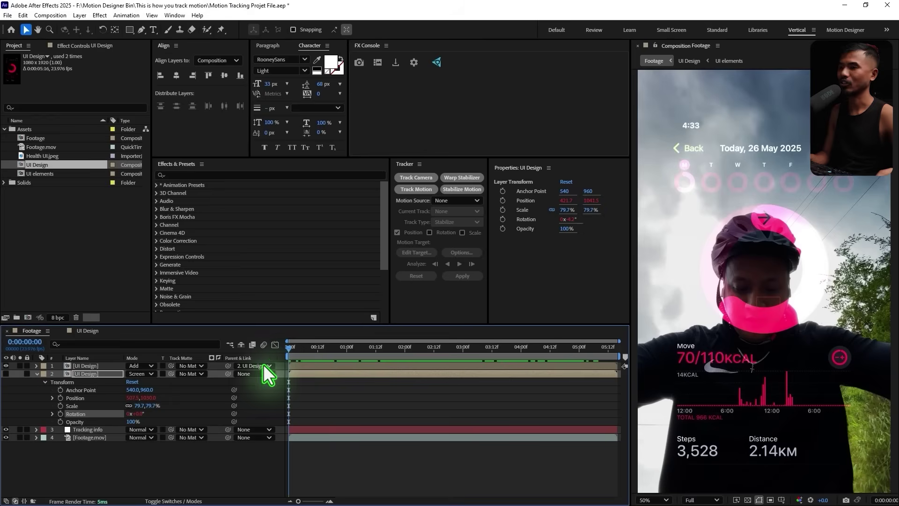
pyautogui.keyDown('alt'); pyautogui.click(60, 414); pyautogui.keyUp('alt')
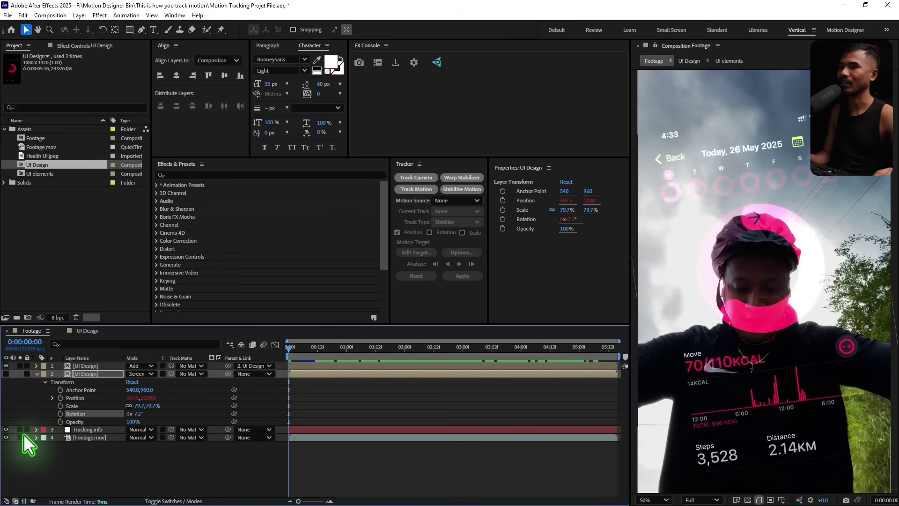
pyautogui.click(44, 381)
pyautogui.click(37, 374)
pyautogui.moveTo(295, 349); pyautogui.dragTo(207, 414)
# Make the top UI Design layer 3D and rotate it upright to a Z orientation of about 6.1°
pyautogui.click(95, 366)
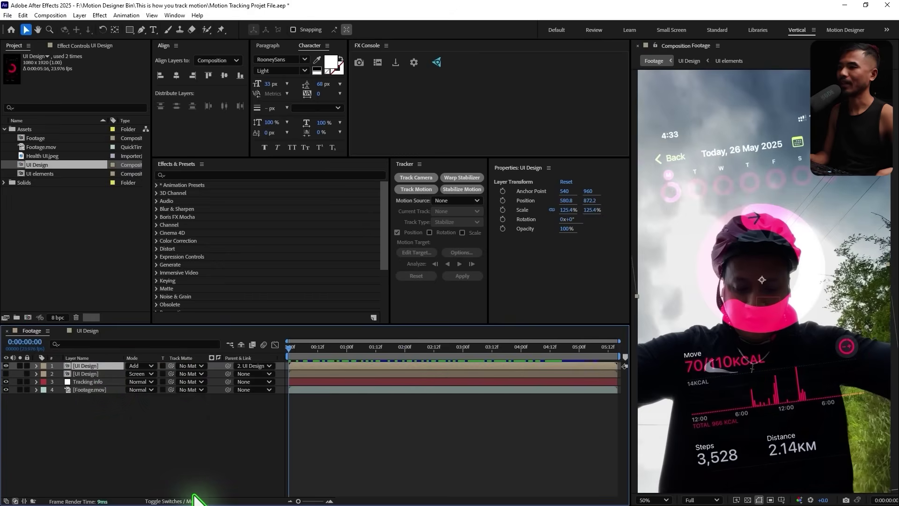
pyautogui.click(176, 501)
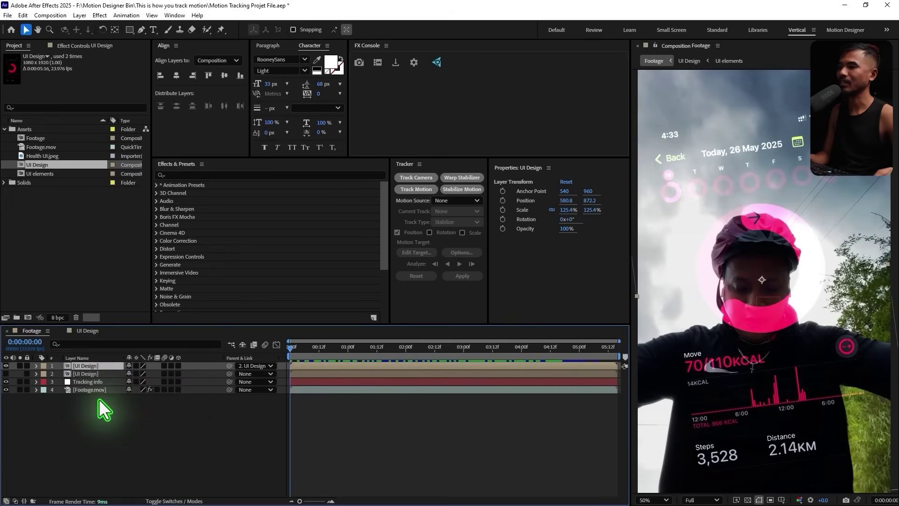
pyautogui.click(178, 366)
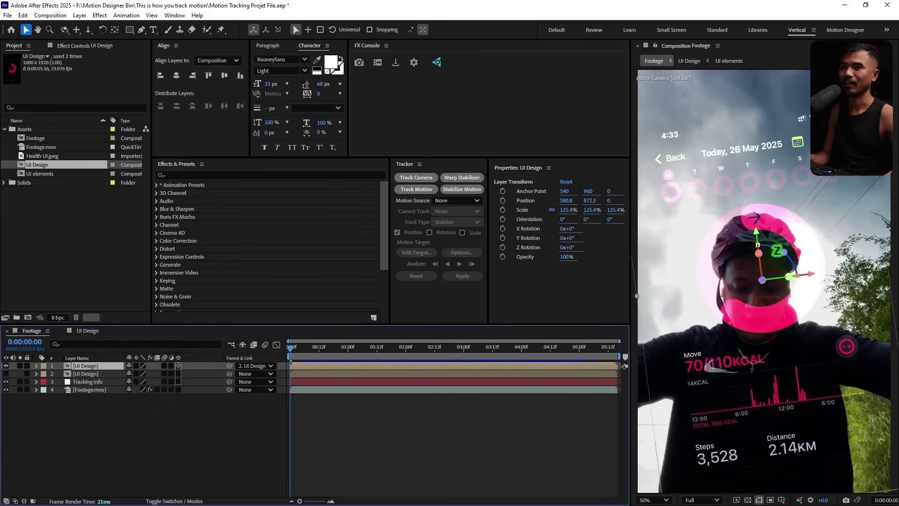
pyautogui.moveTo(779, 251); pyautogui.dragTo(782, 256)
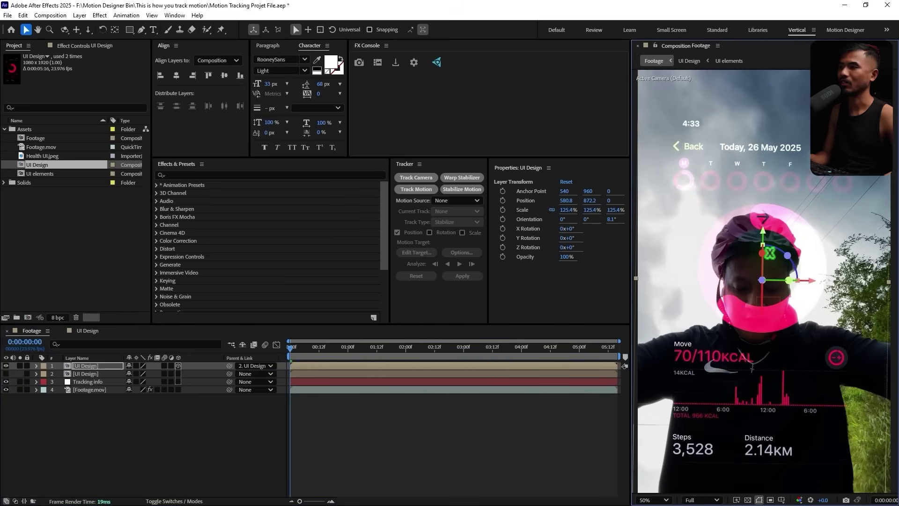
# Scale the top UI Design layer to 102.4% and tilt it to an orientation of about 14.4°, 1.5°, 5.7°
pyautogui.press('s')
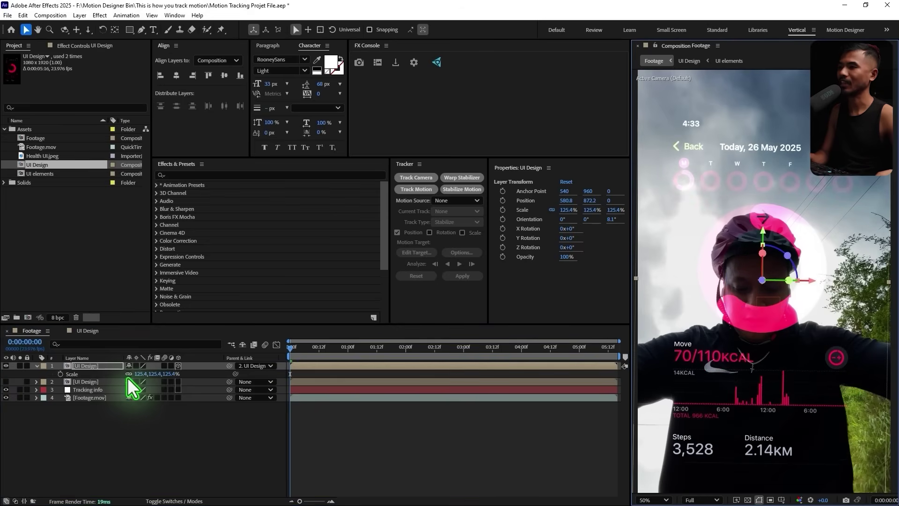
pyautogui.moveTo(141, 374); pyautogui.dragTo(130, 374)
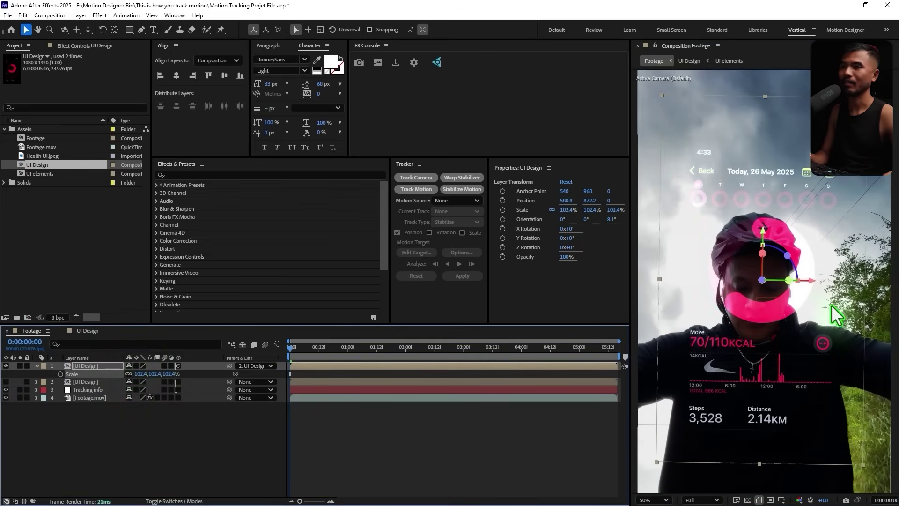
pyautogui.moveTo(791, 262); pyautogui.dragTo(764, 263)
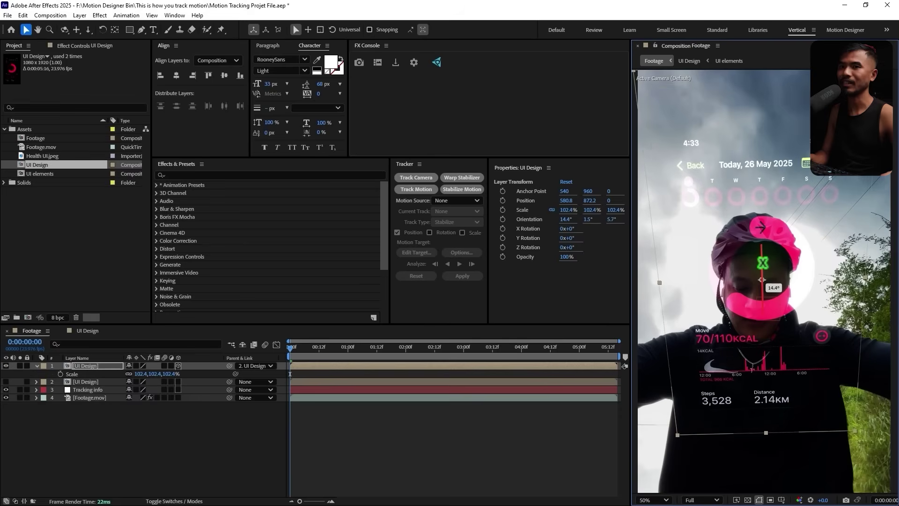
# Bring the top UI Design layer closer in depth, to a Z position of about -175.8
pyautogui.press('p')
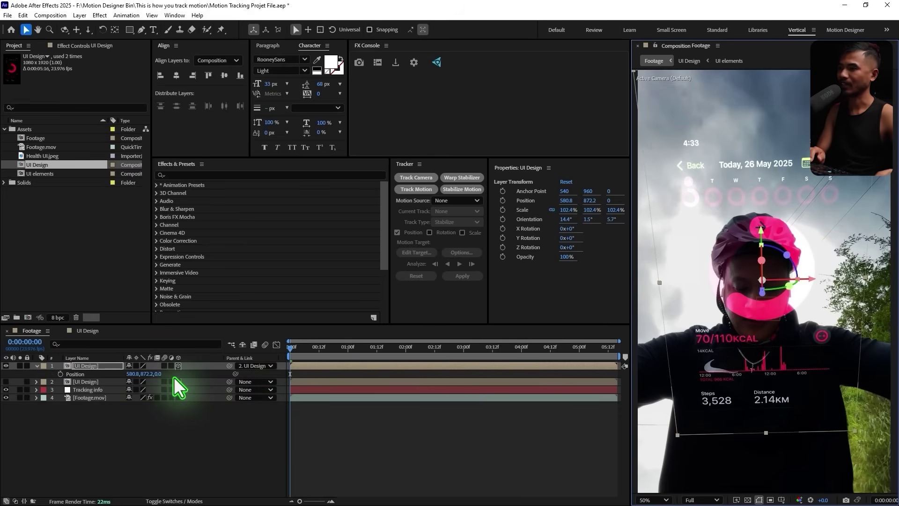
pyautogui.moveTo(156, 375); pyautogui.dragTo(81, 409)
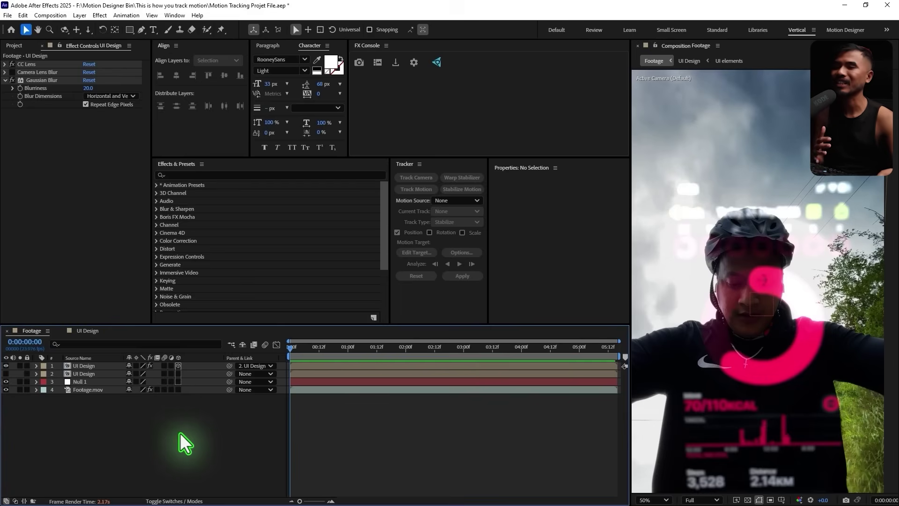
# Turn on motion blur for the top UI Design layer
pyautogui.click(113, 367)
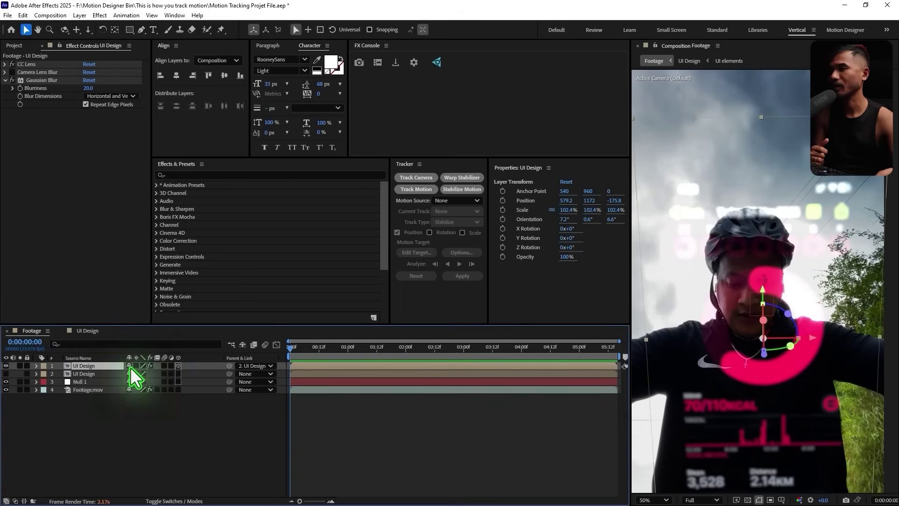
pyautogui.click(164, 366)
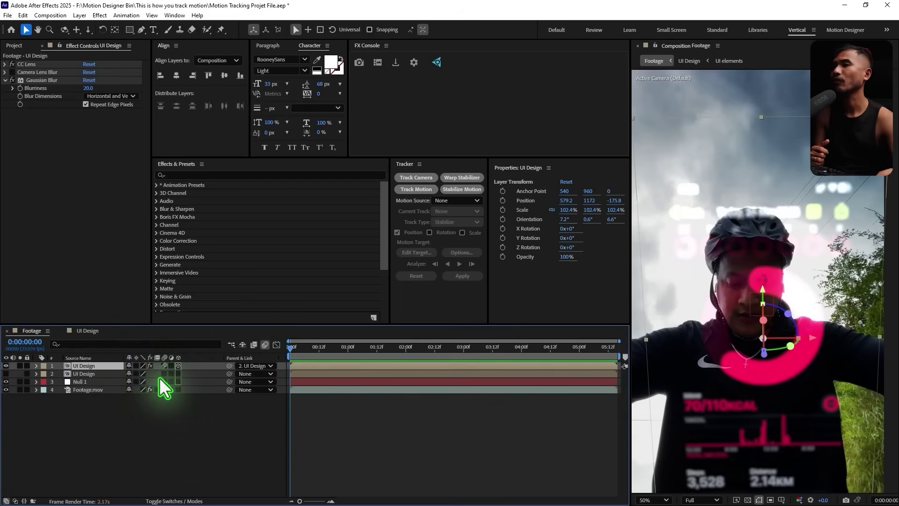